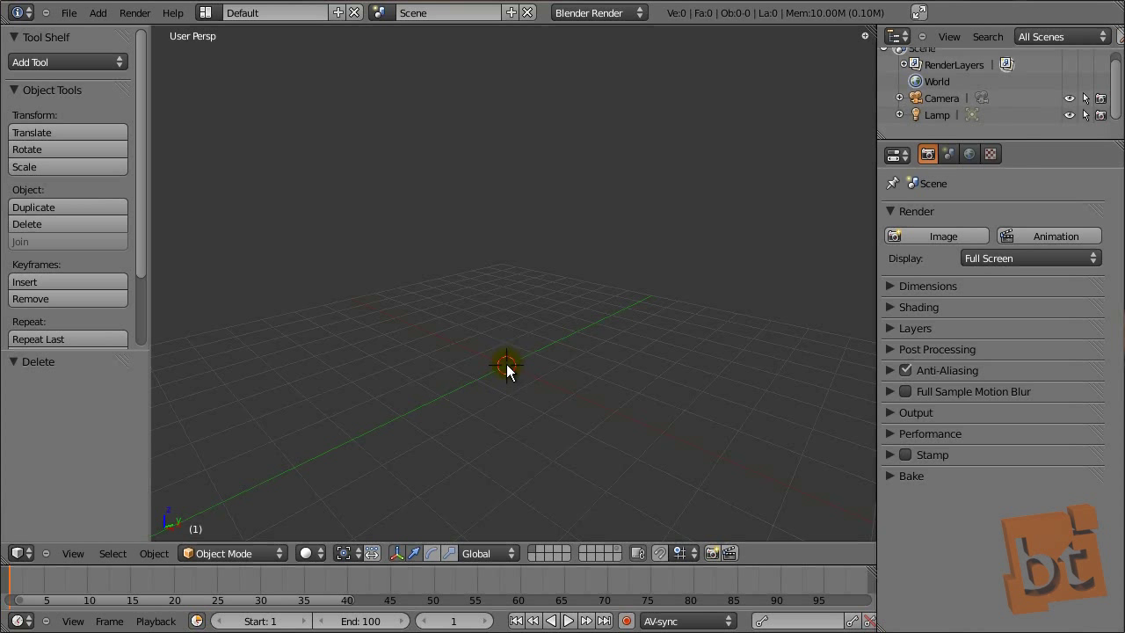
# - Place the 3D cursor at several spots on the grid in perspective view
pyautogui.click(404, 303)
pyautogui.click(322, 370)
pyautogui.click(374, 454)
pyautogui.click(679, 314)
pyautogui.click(565, 279)
pyautogui.click(525, 299)
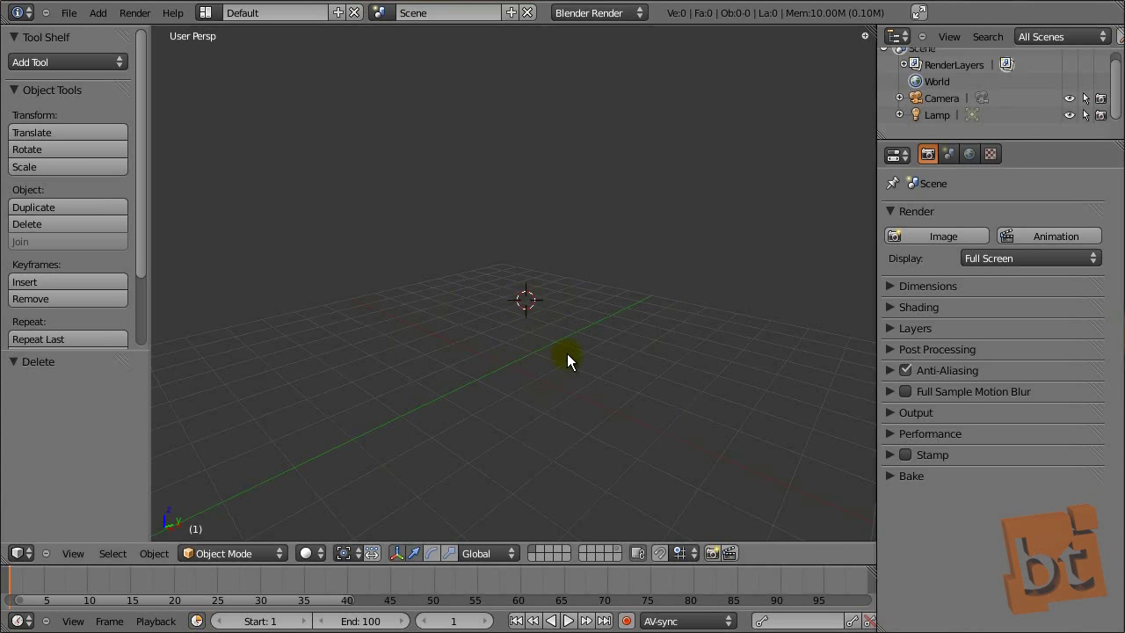
pyautogui.moveTo(566, 352); pyautogui.dragTo(560, 358, button='middle')
# - In top view (Numpad 7), place the 3D cursor at several more spots, then orbit back to perspective
pyautogui.press('KP_7')
pyautogui.click(439, 205)
pyautogui.click(423, 319)
pyautogui.click(603, 181)
pyautogui.click(535, 183)
pyautogui.click(465, 369)
pyautogui.click(613, 354)
pyautogui.click(613, 218)
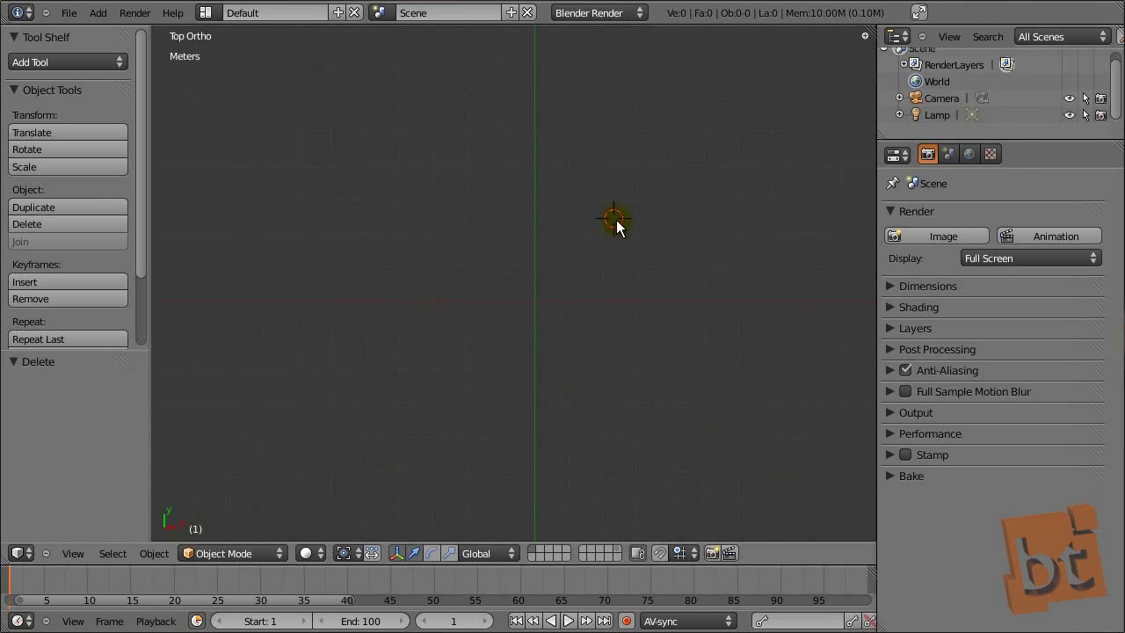
pyautogui.moveTo(645, 325); pyautogui.dragTo(568, 226, button='middle')
pyautogui.moveTo(642, 196); pyautogui.dragTo(501, 265, button='middle')
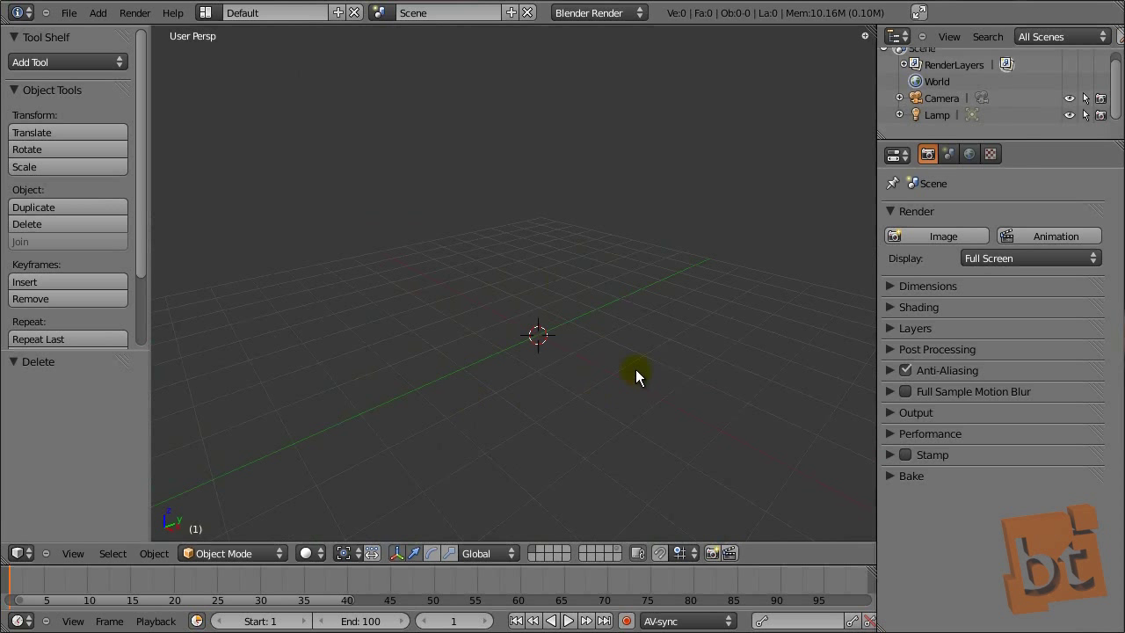
pyautogui.click(98, 13)
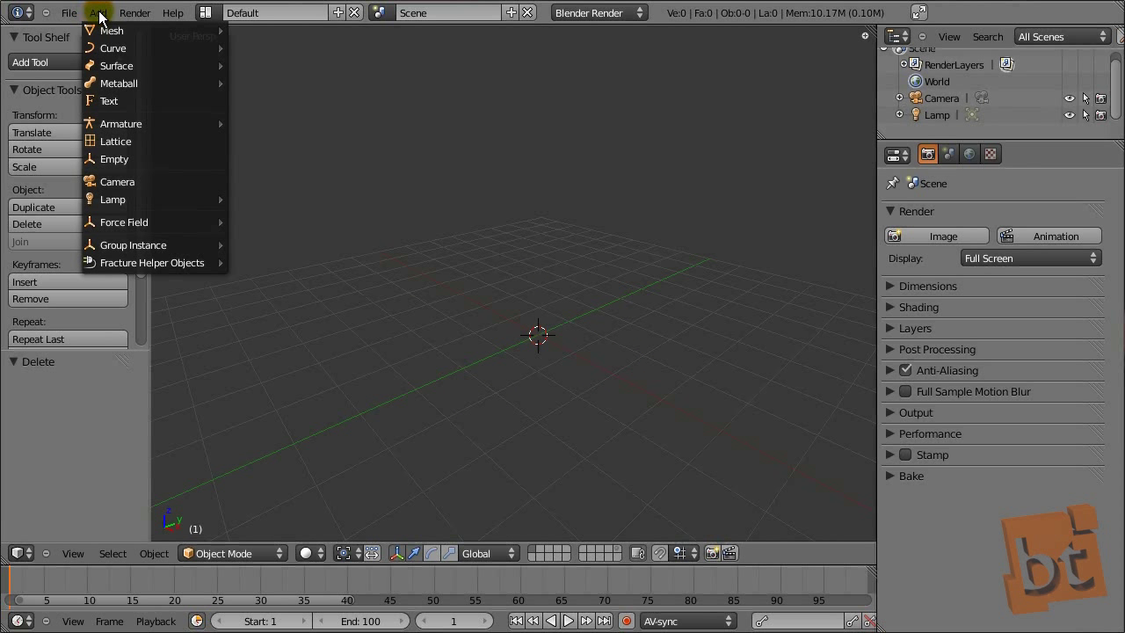
pyautogui.moveTo(111, 36)
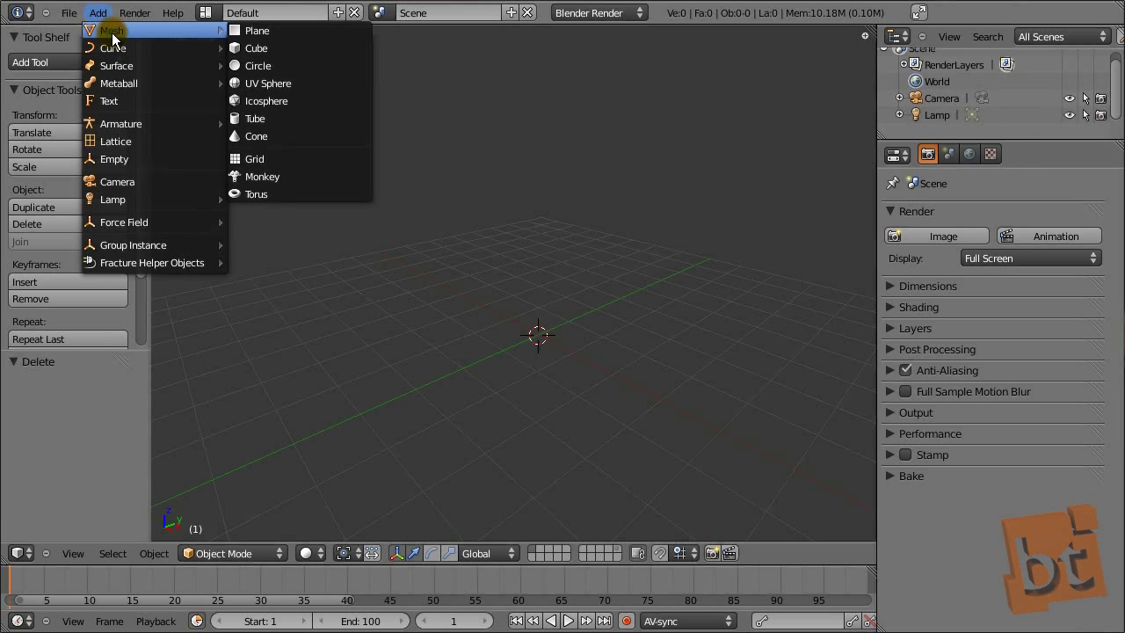
pyautogui.click(293, 39)
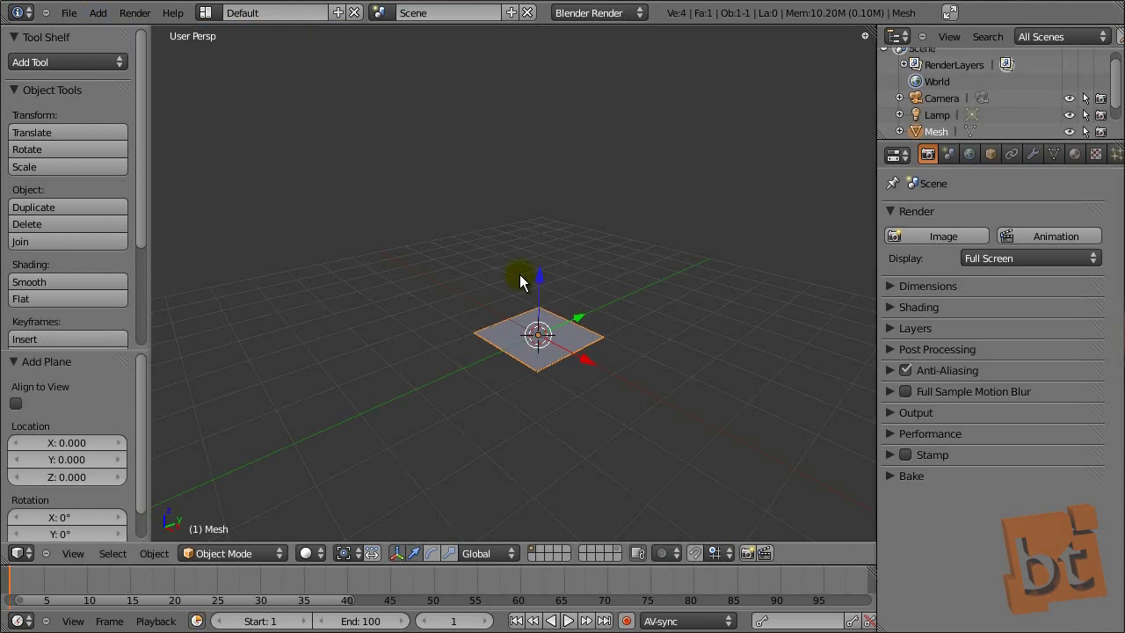
pyautogui.press('x')
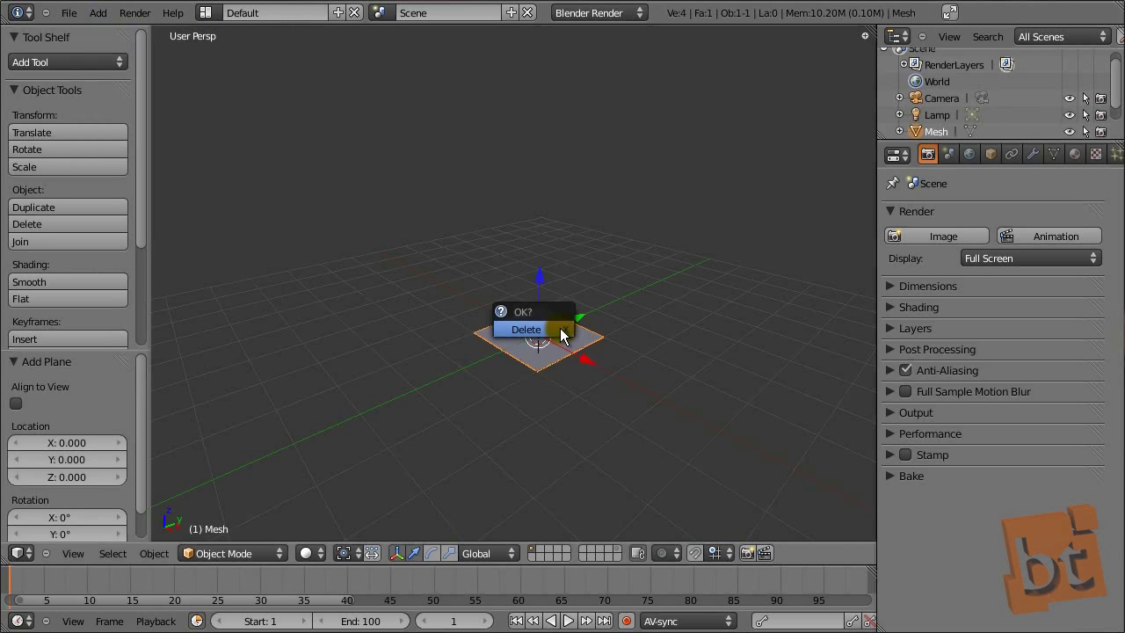
pyautogui.click(559, 328)
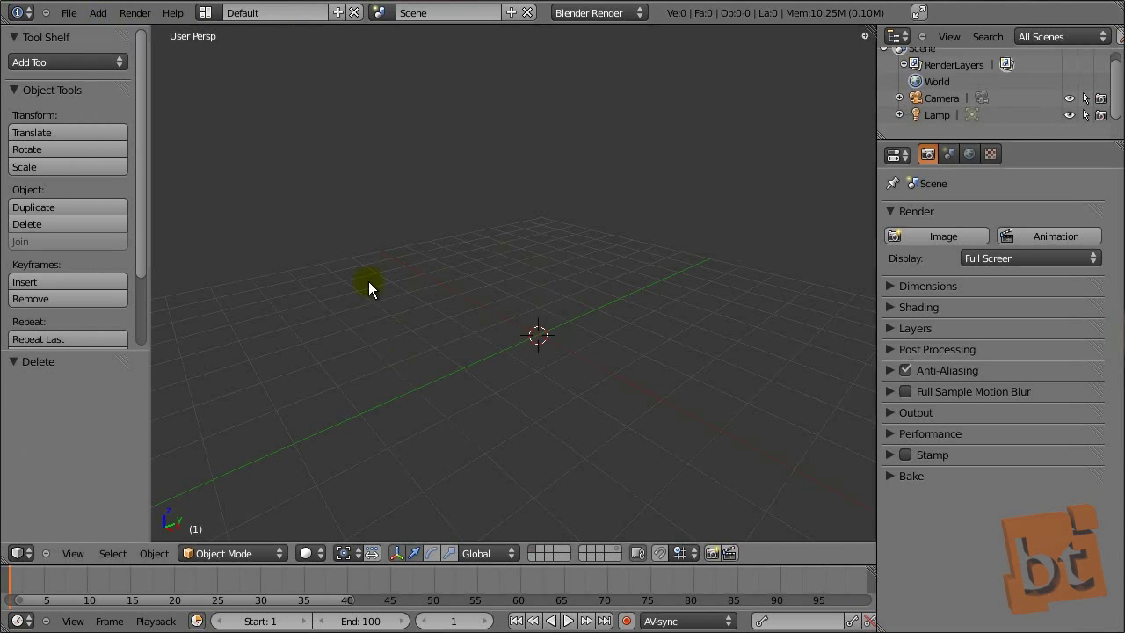
pyautogui.hotkey('shift', 'a')
pyautogui.moveTo(332, 181)
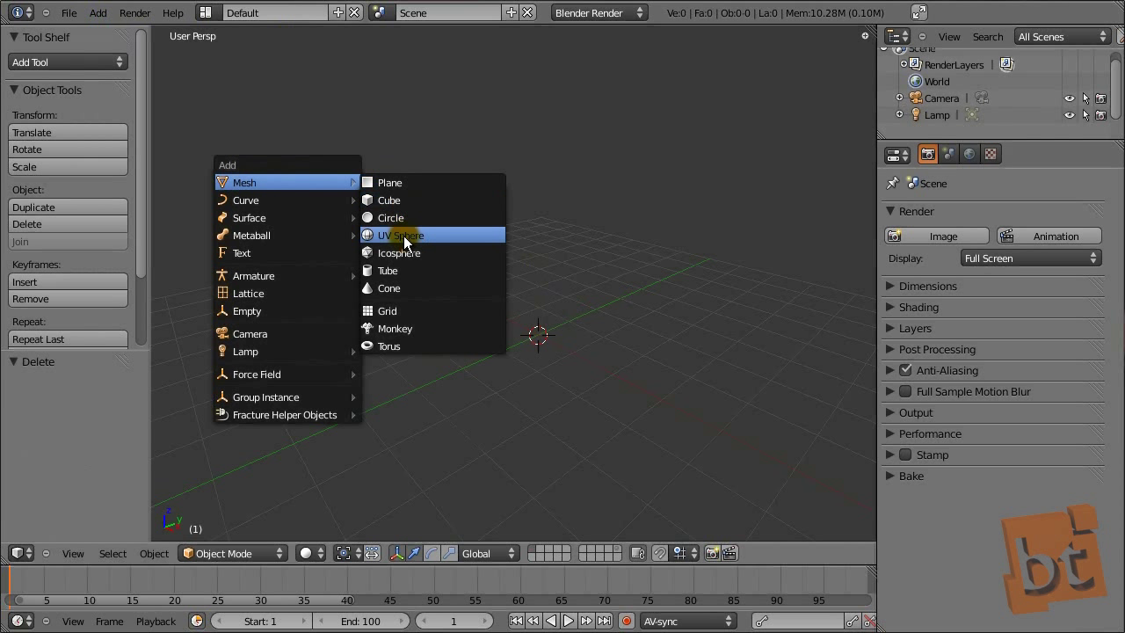
pyautogui.moveTo(262, 181)
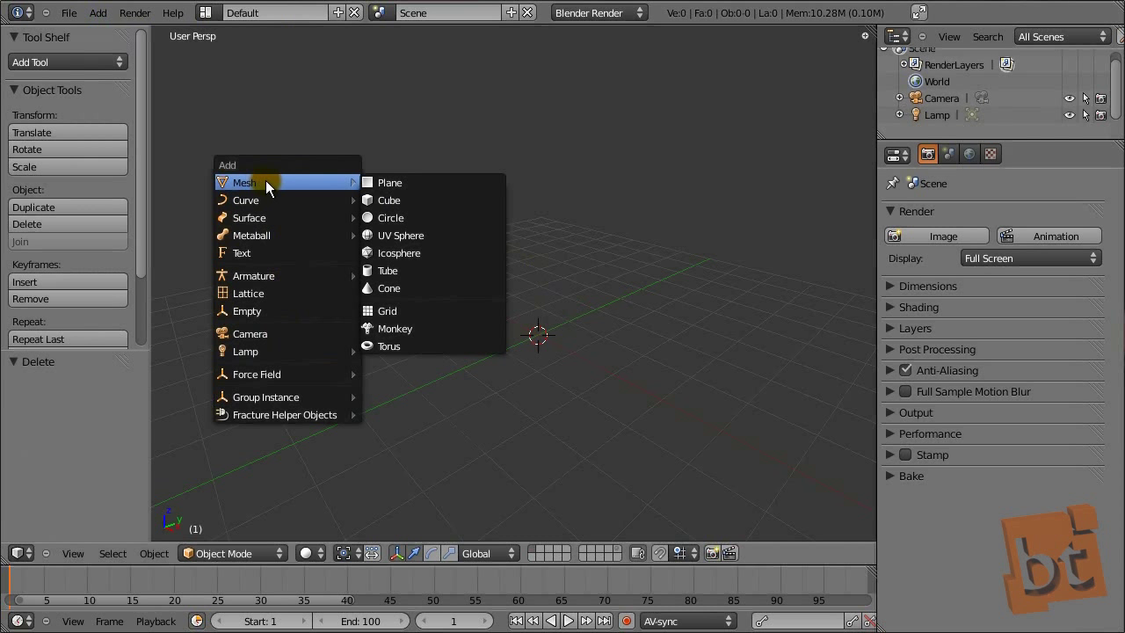
pyautogui.click(100, 13)
pyautogui.hotkey('shift', 'a')
pyautogui.moveTo(379, 130)
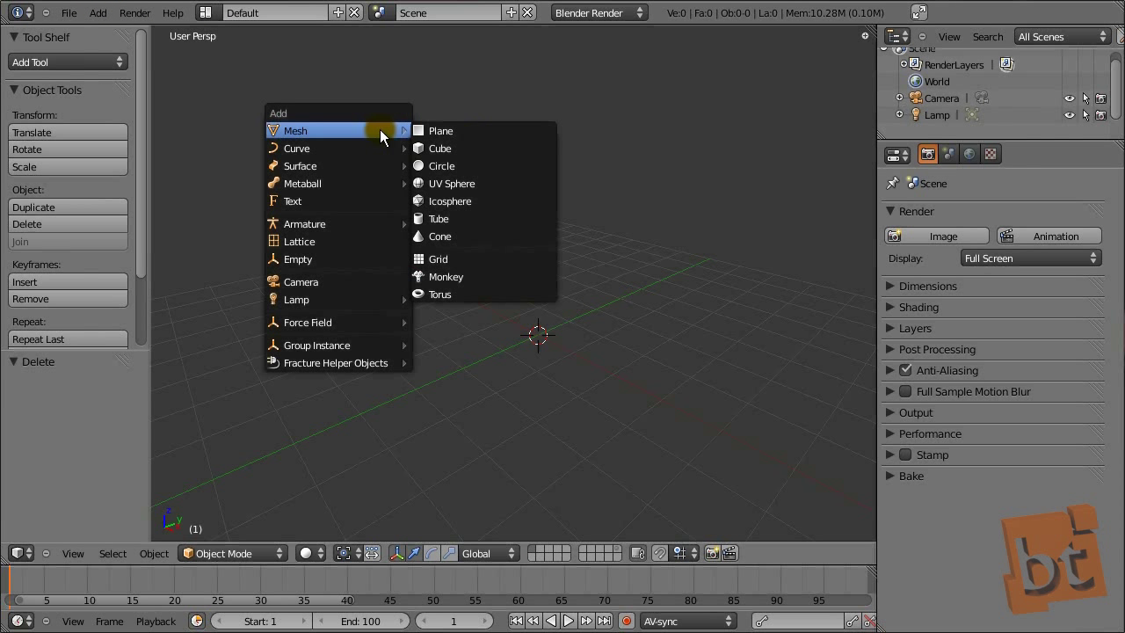
pyautogui.click(466, 152)
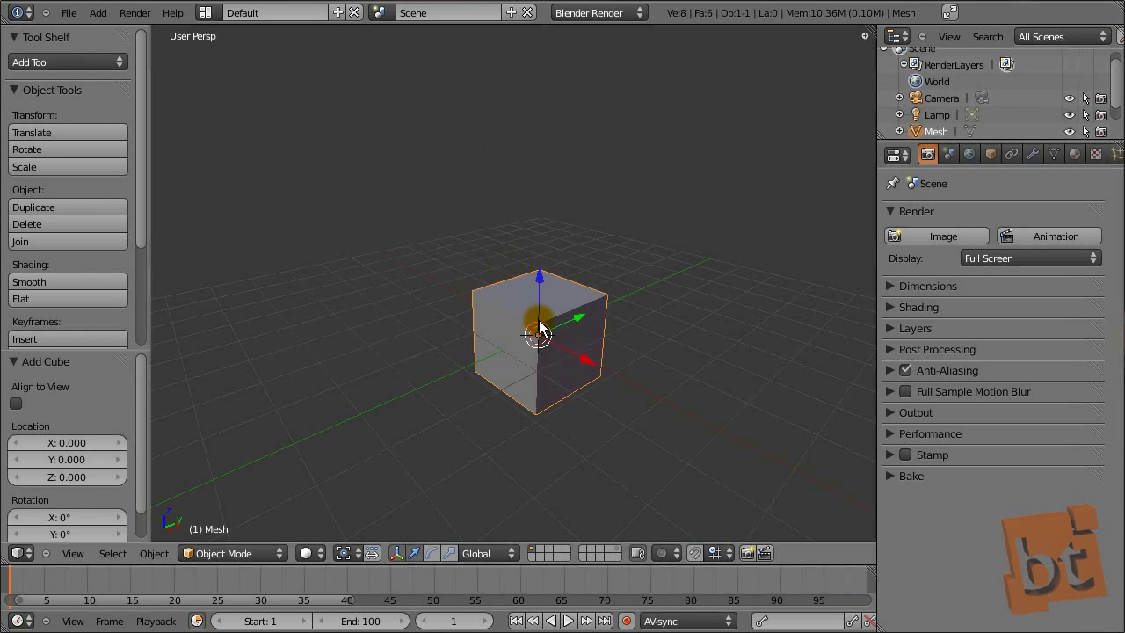
pyautogui.press('x')
pyautogui.click(554, 298)
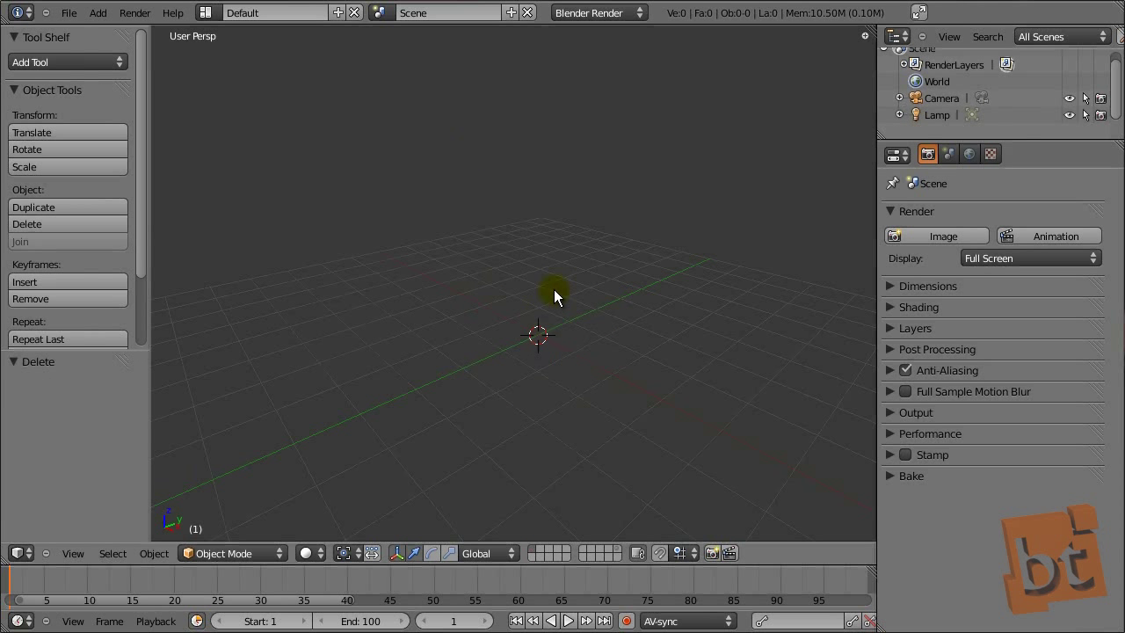
pyautogui.moveTo(555, 297); pyautogui.dragTo(510, 232, button='middle')
# - Add a Tube mesh by running 'add tube' from the Space command search
pyautogui.press('space')
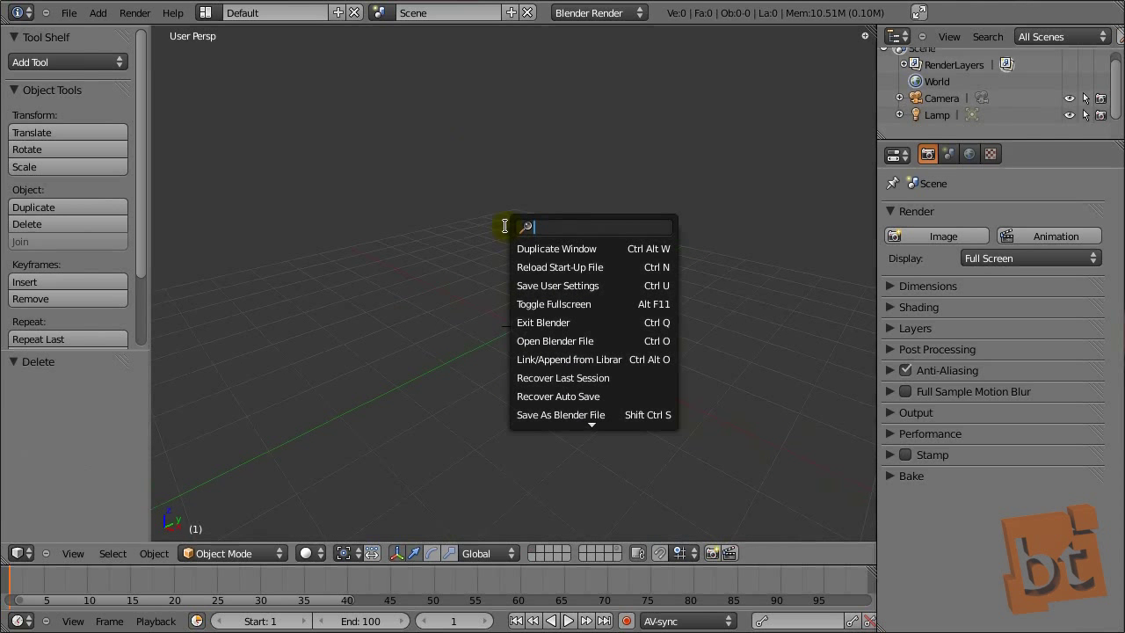
pyautogui.write('add')
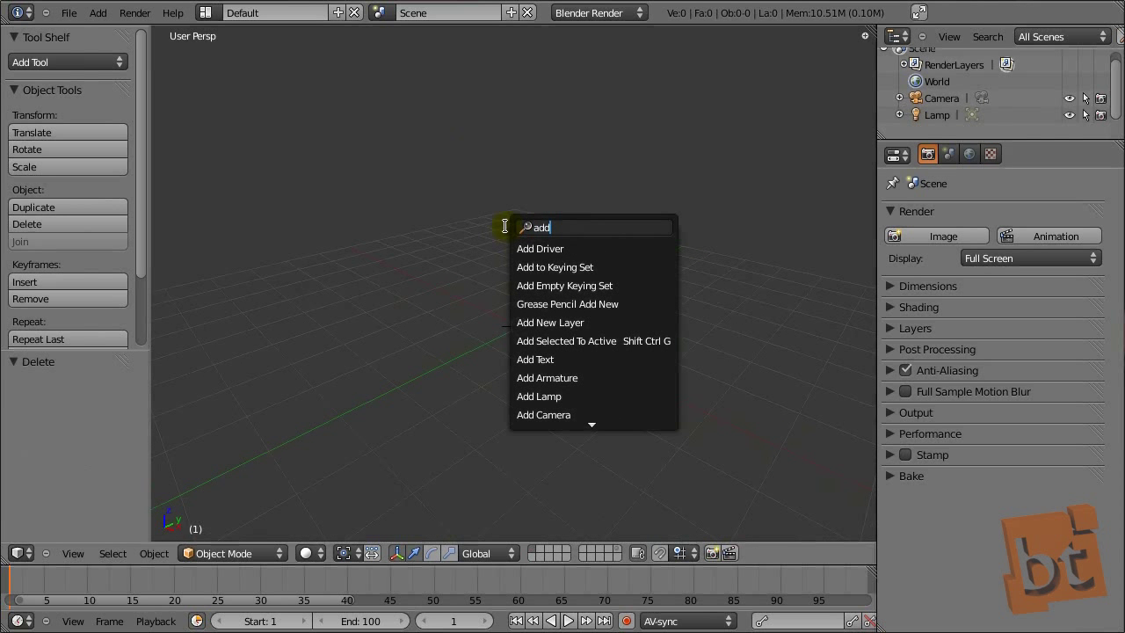
pyautogui.scroll(-1, 593, 408)
pyautogui.scroll(-4, 593, 406)
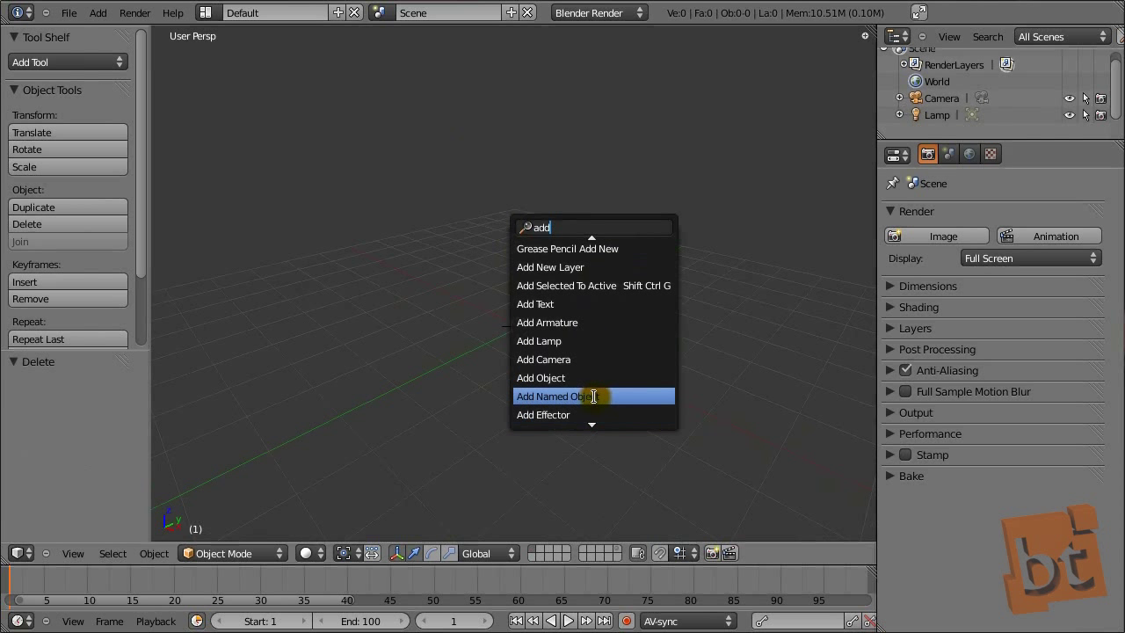
pyautogui.scroll(-4, 594, 397)
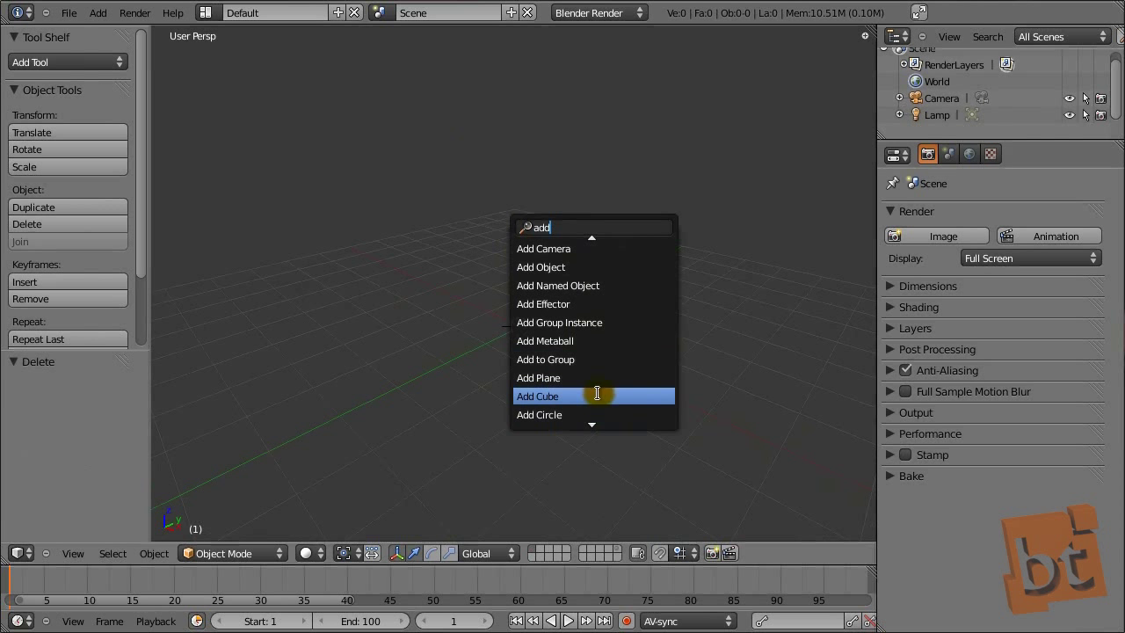
pyautogui.scroll(-3, 600, 403)
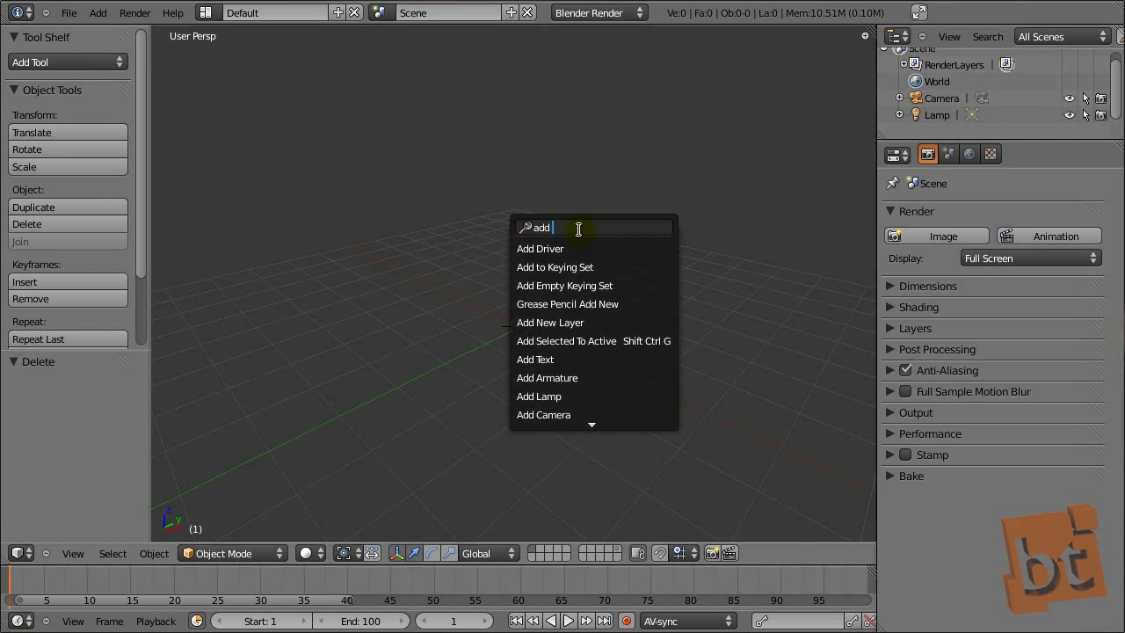
pyautogui.write('tube')
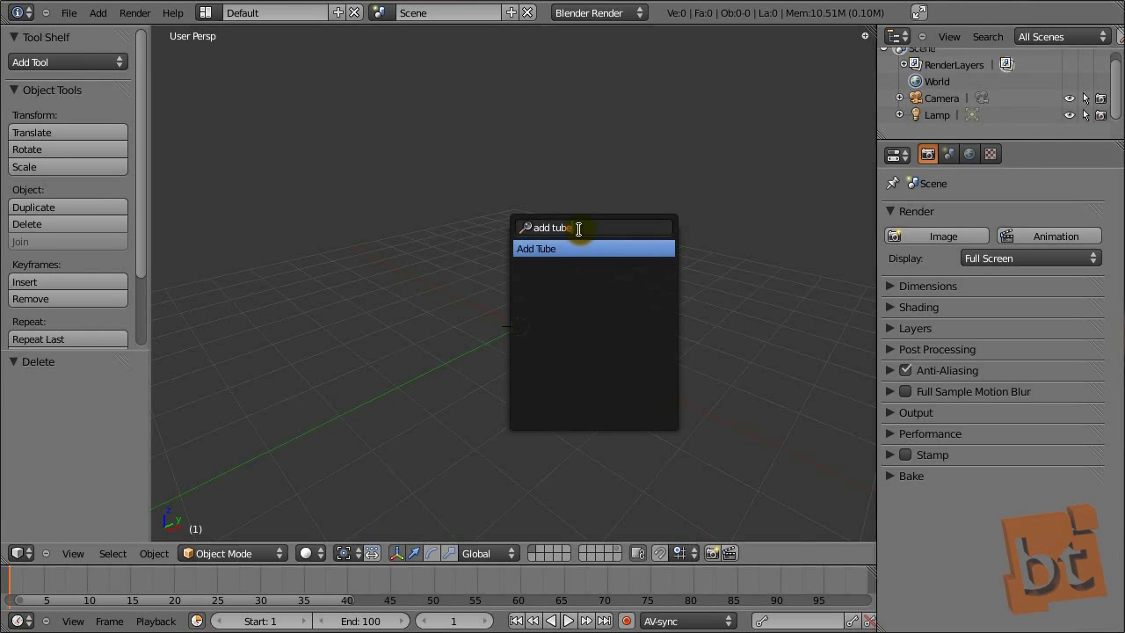
pyautogui.press('Return')
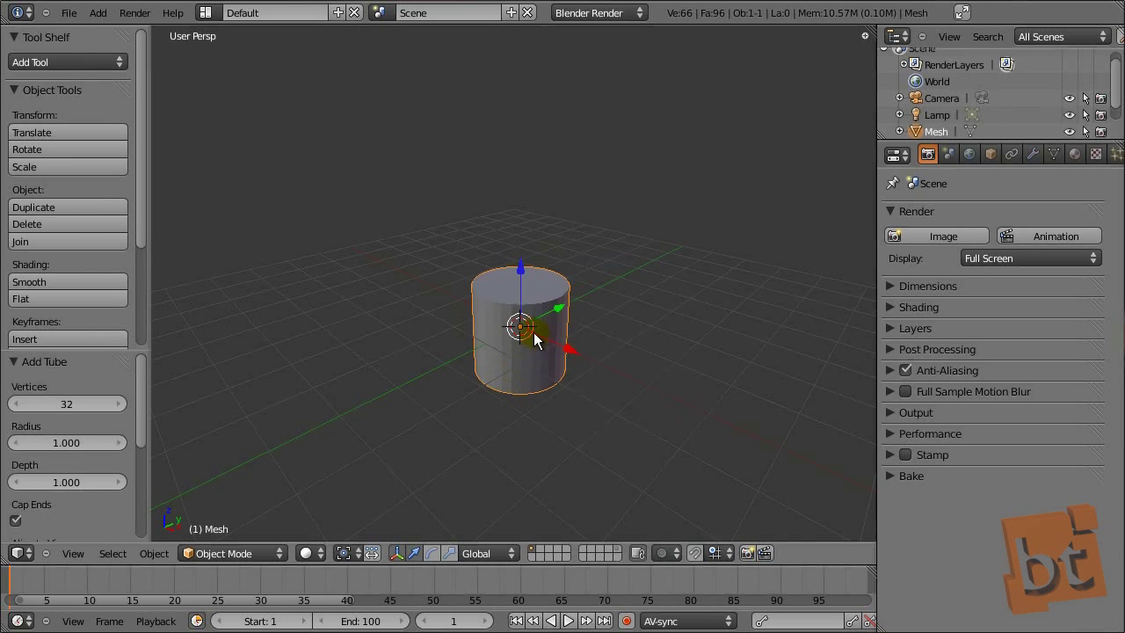
# - Adjust the tube to 11 vertices, radius 1.580 and depth 1.040, then delete it
pyautogui.moveTo(100, 349); pyautogui.dragTo(101, 325)
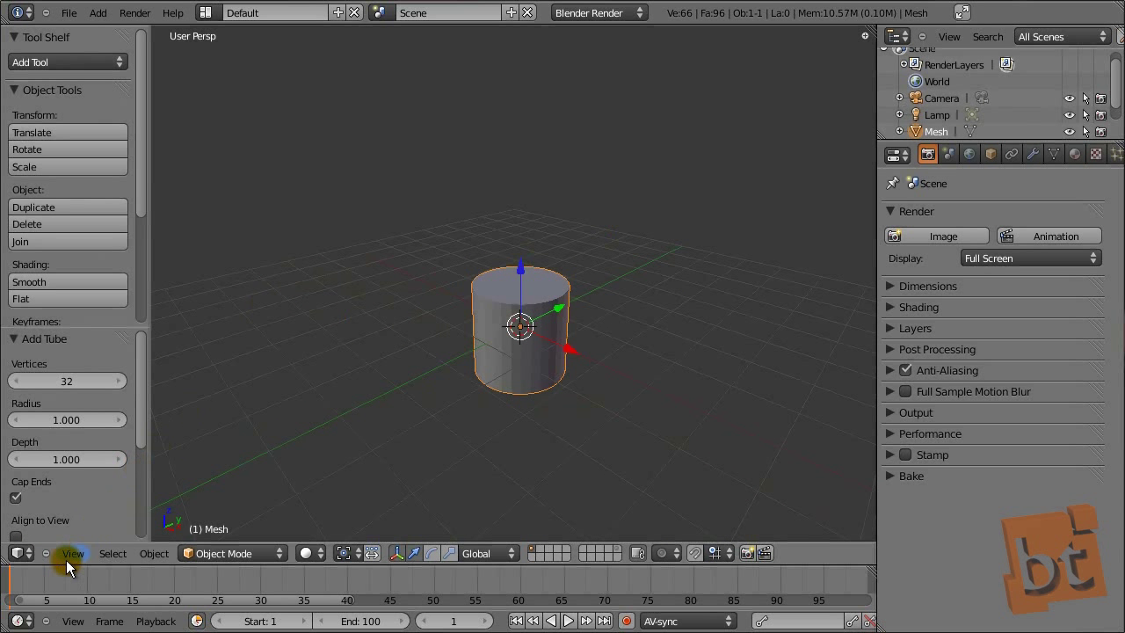
pyautogui.click(70, 553)
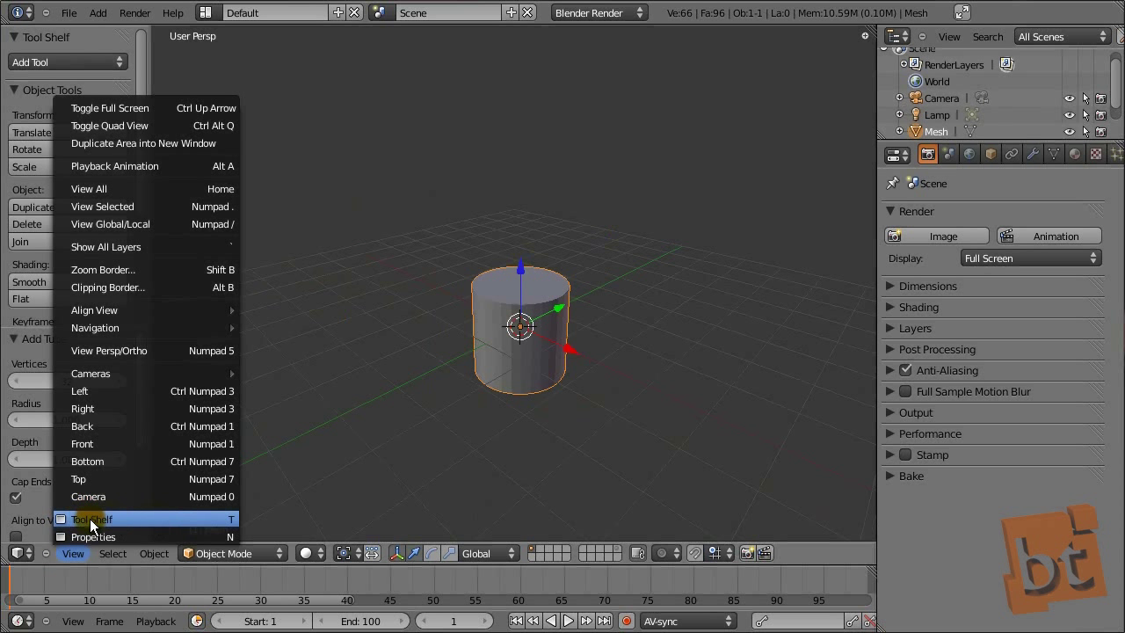
pyautogui.moveTo(138, 378)
pyautogui.mouseDown()
pyautogui.moveTo(139, 466)
pyautogui.moveTo(142, 362)
pyautogui.mouseUp()
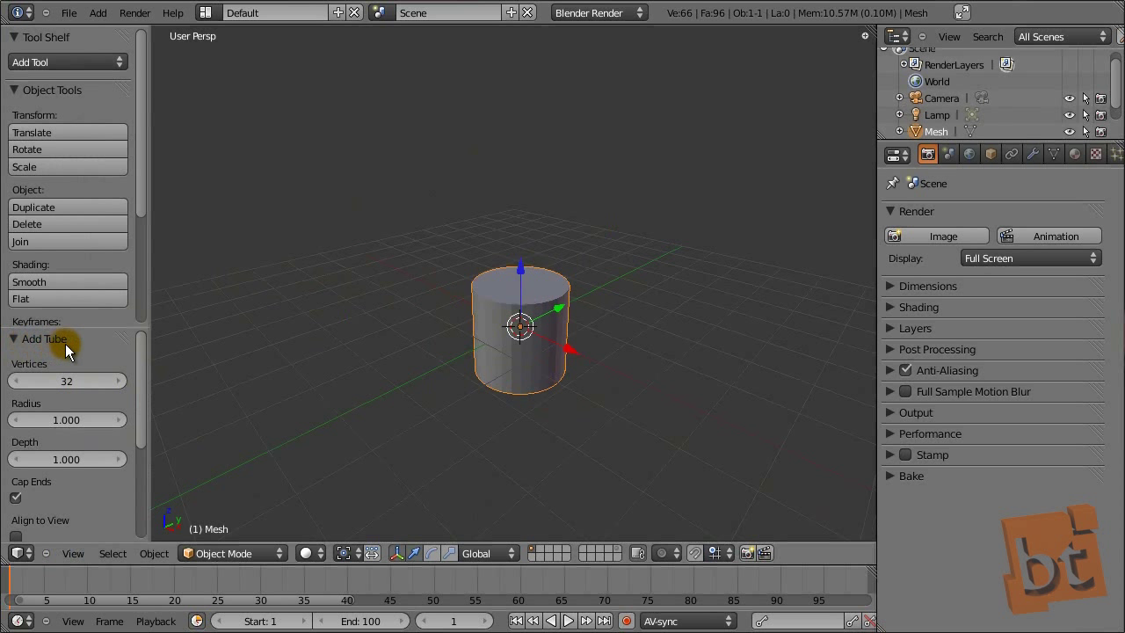
pyautogui.moveTo(70, 385); pyautogui.dragTo(47, 378)
pyautogui.moveTo(67, 420); pyautogui.dragTo(104, 425)
pyautogui.moveTo(62, 460)
pyautogui.mouseDown()
pyautogui.moveTo(195, 446)
pyautogui.moveTo(69, 450)
pyautogui.mouseUp()
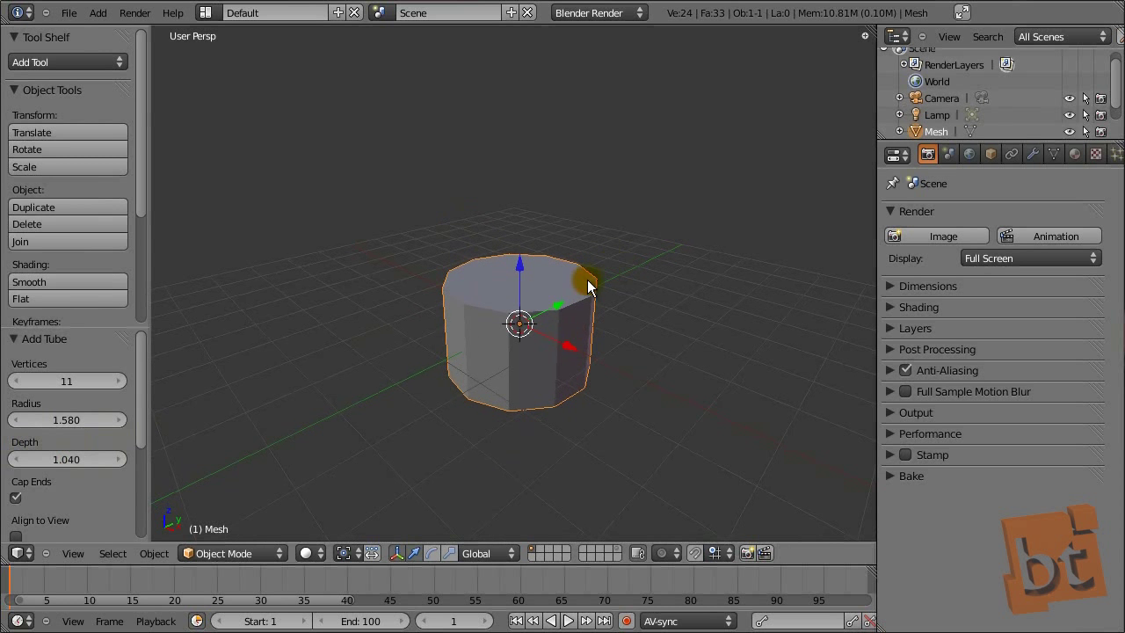
pyautogui.press('x')
pyautogui.click(546, 293)
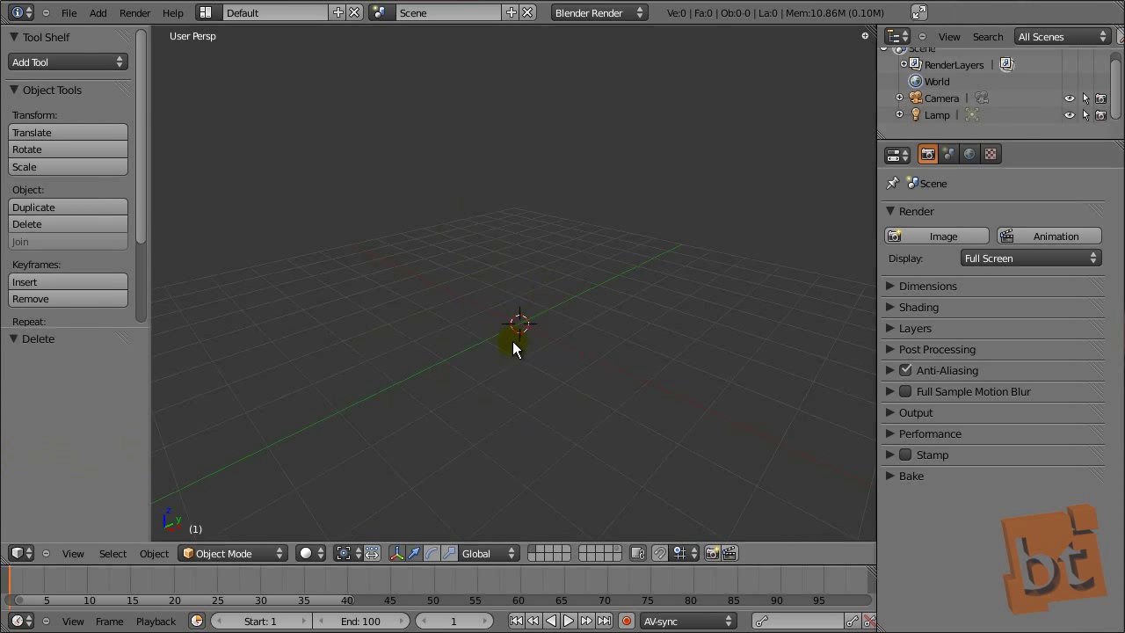
# - Add a plane mesh, then delete it again
pyautogui.moveTo(522, 360); pyautogui.dragTo(530, 260, button='middle')
pyautogui.hotkey('shift', 'a')
pyautogui.moveTo(552, 294)
pyautogui.click(602, 292)
pyautogui.moveTo(509, 341); pyautogui.dragTo(482, 340, button='middle')
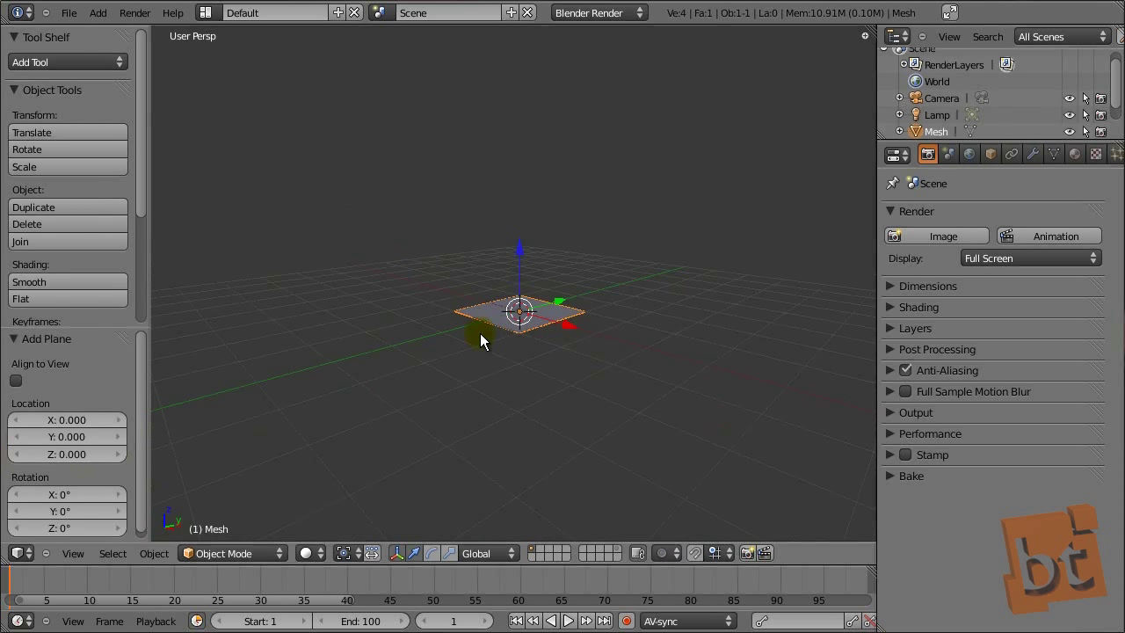
pyautogui.press('x')
pyautogui.click(532, 318)
pyautogui.moveTo(540, 301); pyautogui.dragTo(549, 330, button='middle')
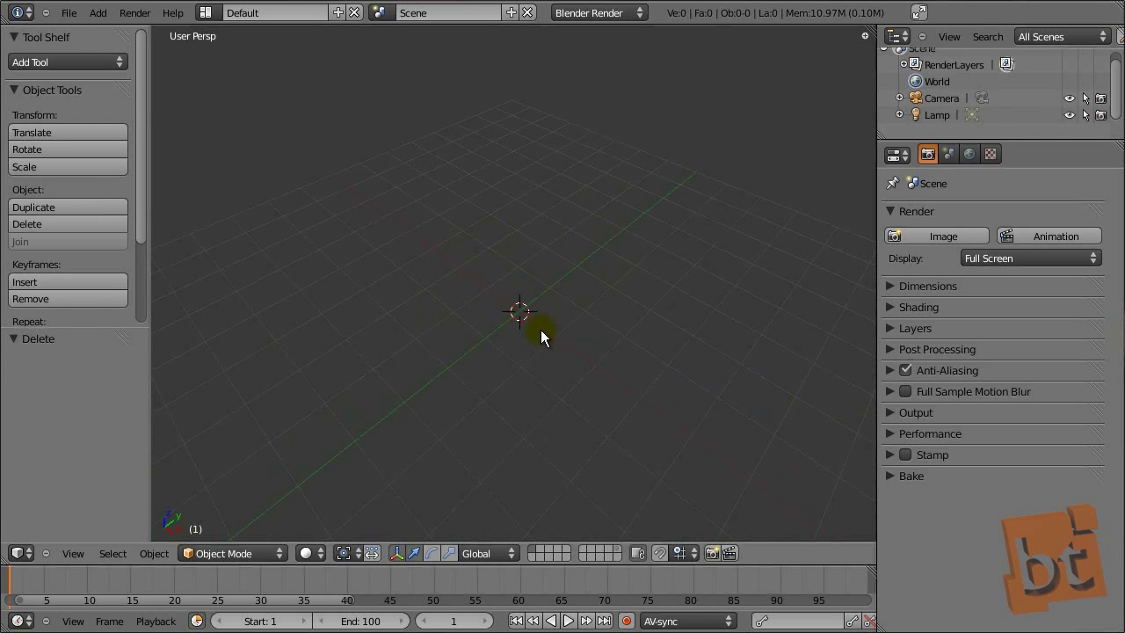
# - Set new objects to align to View in User Preferences > Editing
pyautogui.hotkey('ctrl', 'alt', 'u')
pyautogui.moveTo(347, 58); pyautogui.dragTo(442, 85)
pyautogui.click(268, 261)
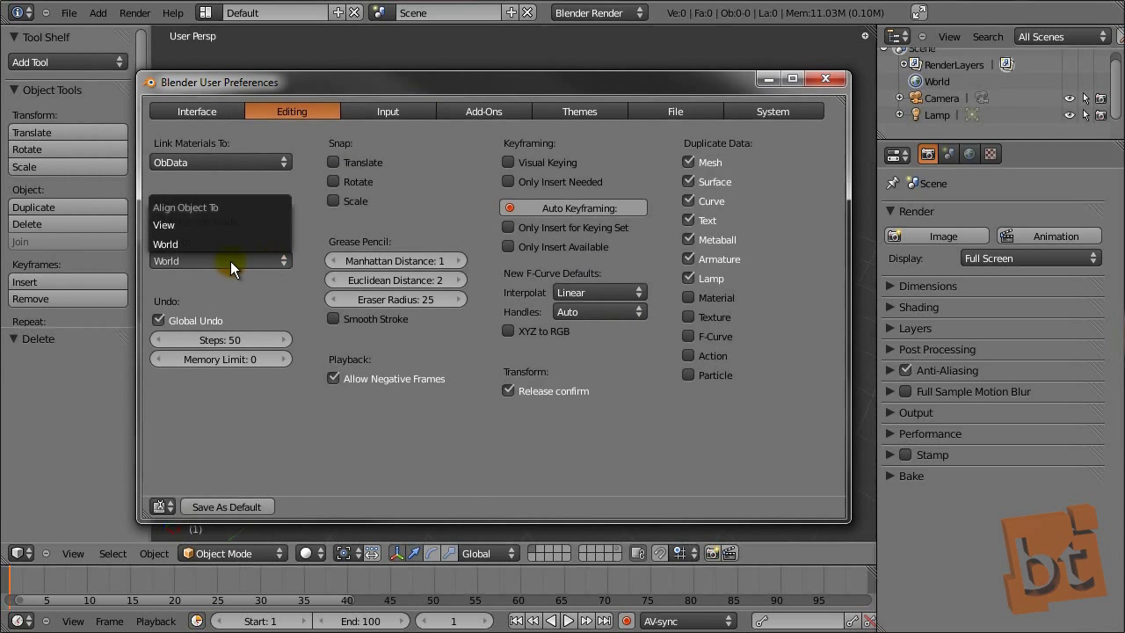
pyautogui.click(181, 226)
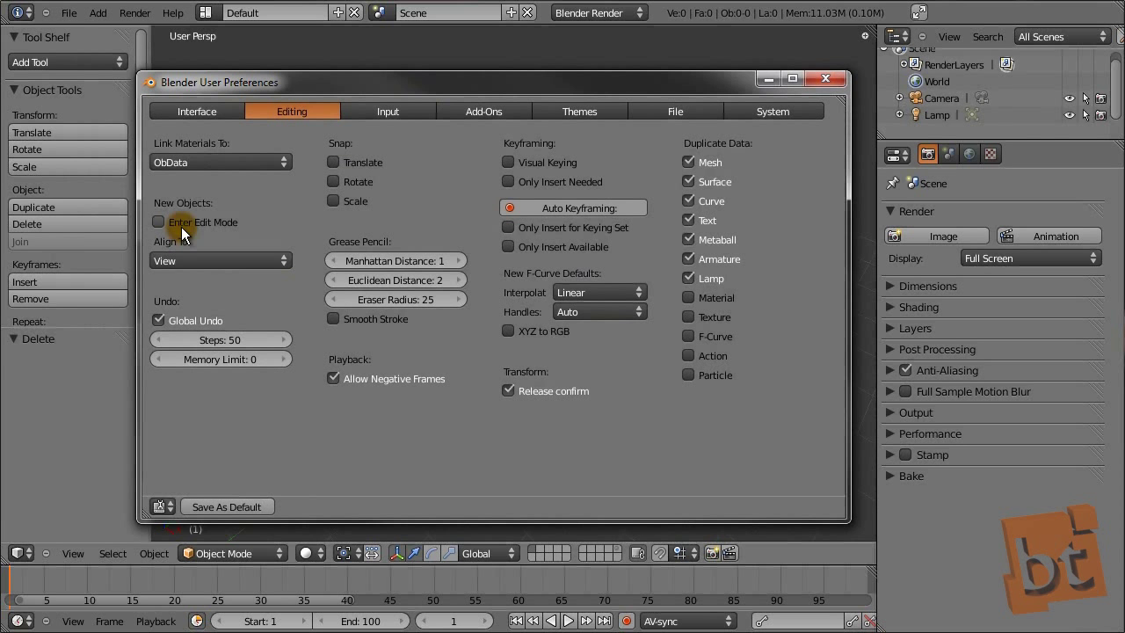
pyautogui.click(772, 77)
pyautogui.moveTo(538, 347); pyautogui.dragTo(549, 282, button='middle')
pyautogui.hotkey('shift', 'a')
# - Add a view-aligned plane, scale it to 1.707, then delete it
pyautogui.moveTo(574, 251)
pyautogui.click(646, 252)
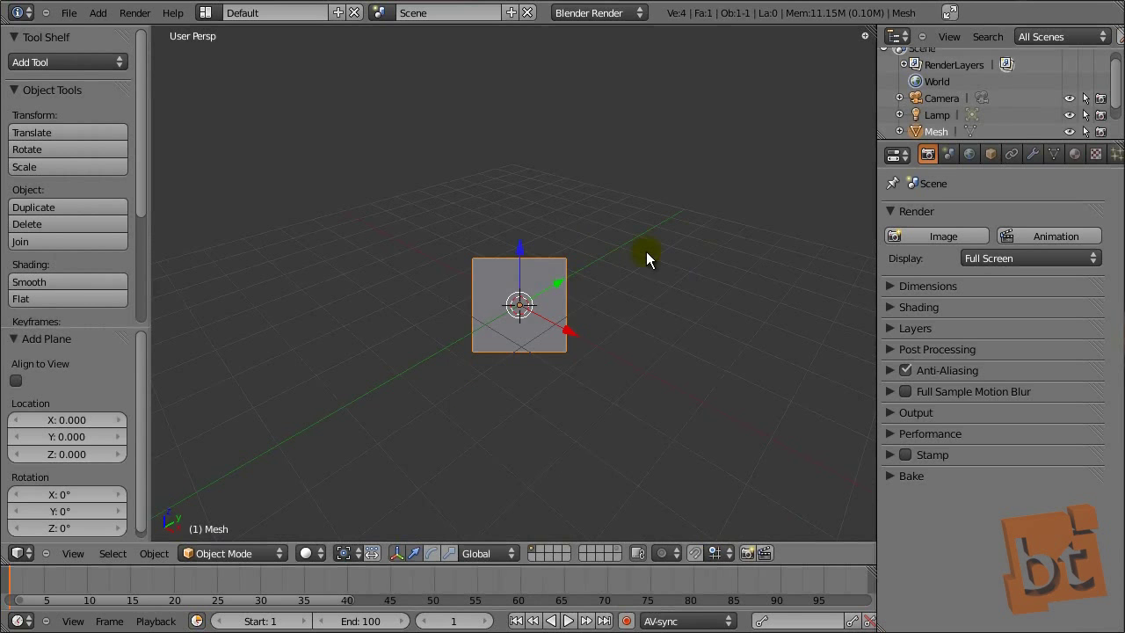
pyautogui.press('s')
pyautogui.click(726, 189)
pyautogui.moveTo(450, 346); pyautogui.dragTo(583, 317, button='middle')
pyautogui.press('x')
pyautogui.click(582, 316)
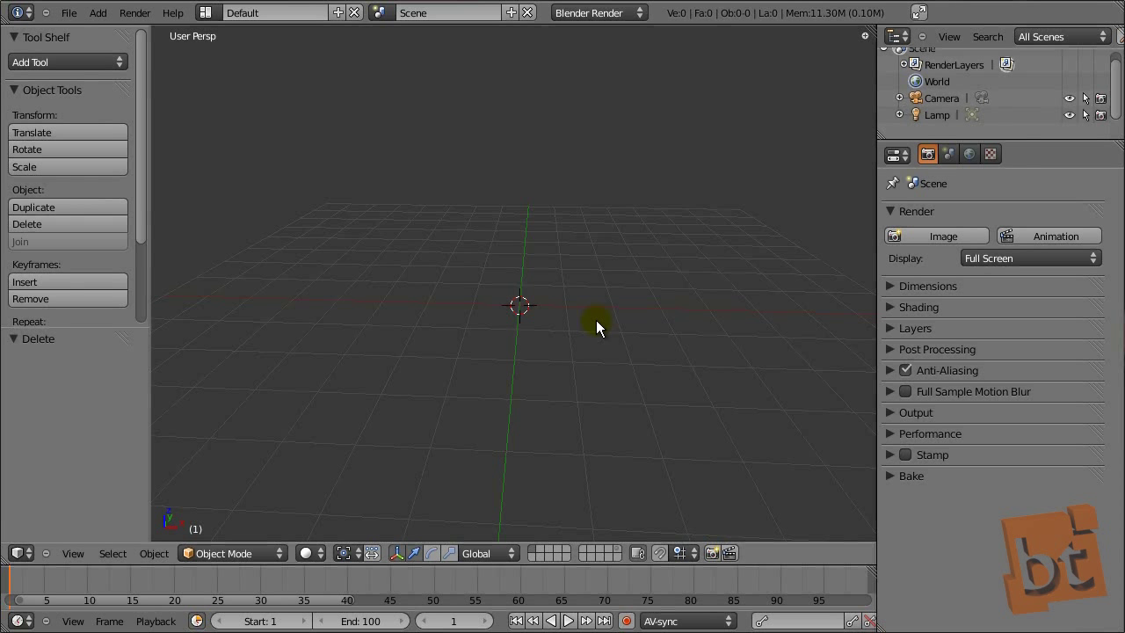
# - In top view, add a floor plane scaled to 3.579
pyautogui.press('KP_7')
pyautogui.press('Home')
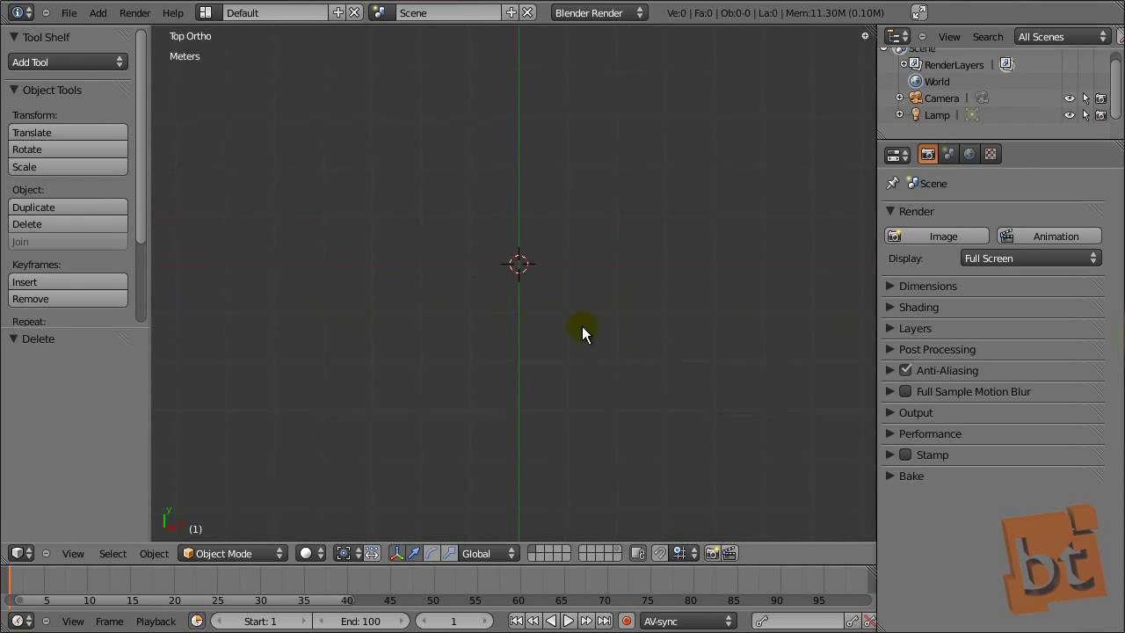
pyautogui.hotkey('shift', 'a')
pyautogui.moveTo(531, 188)
pyautogui.click(587, 191)
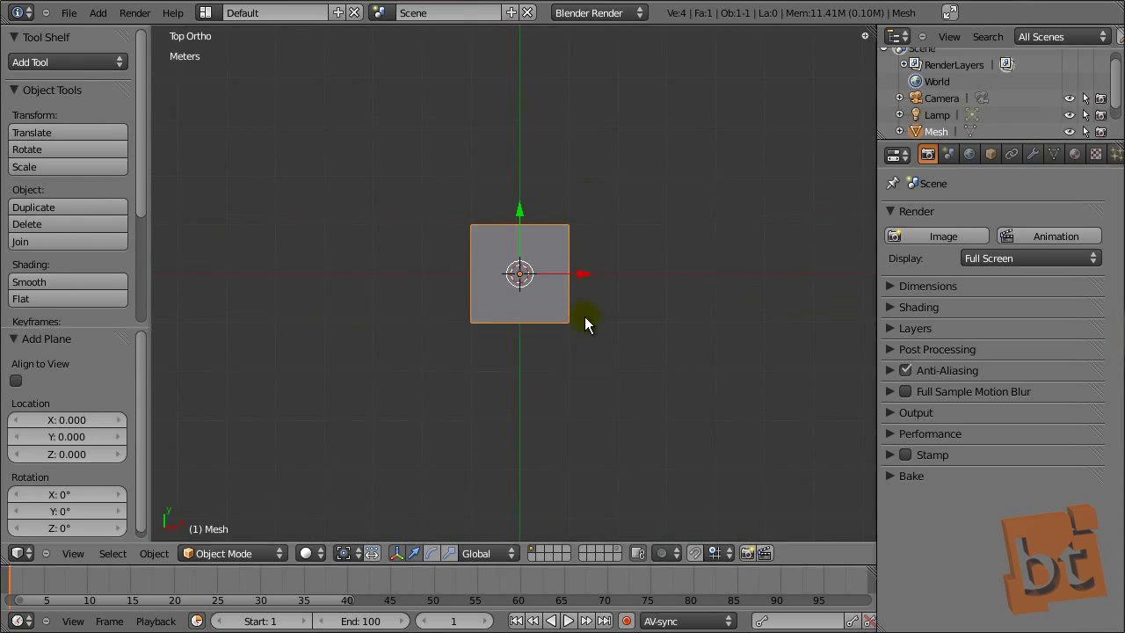
pyautogui.press('s')
pyautogui.click(749, 443)
pyautogui.moveTo(748, 443); pyautogui.dragTo(653, 296, button='middle')
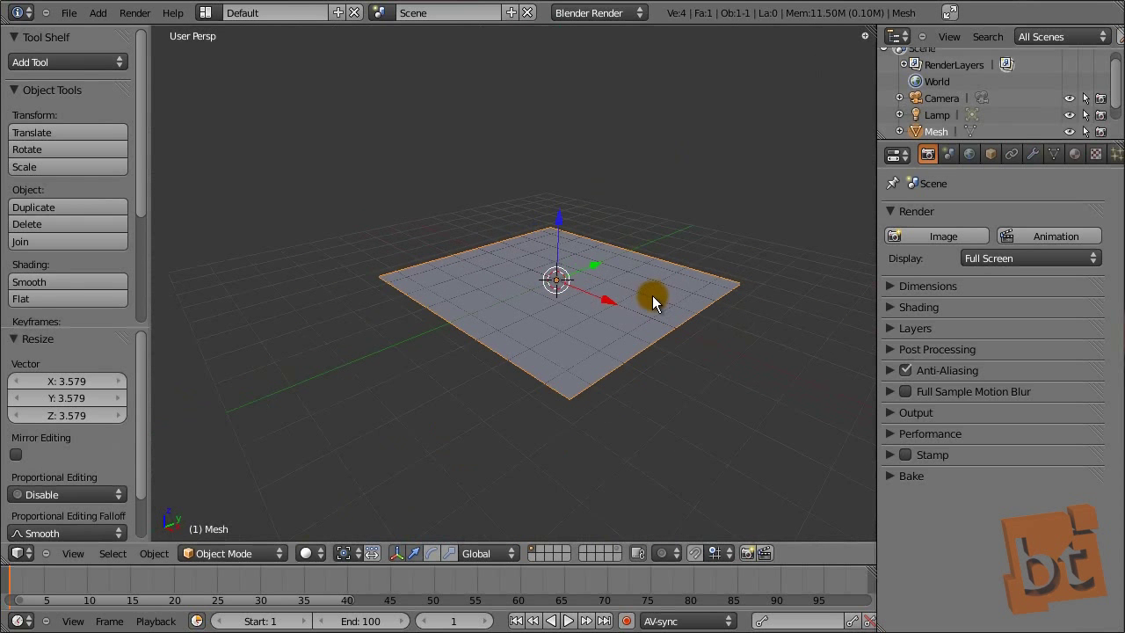
# - In right side view, add an upright plane and scale it up
pyautogui.press('KP_3')
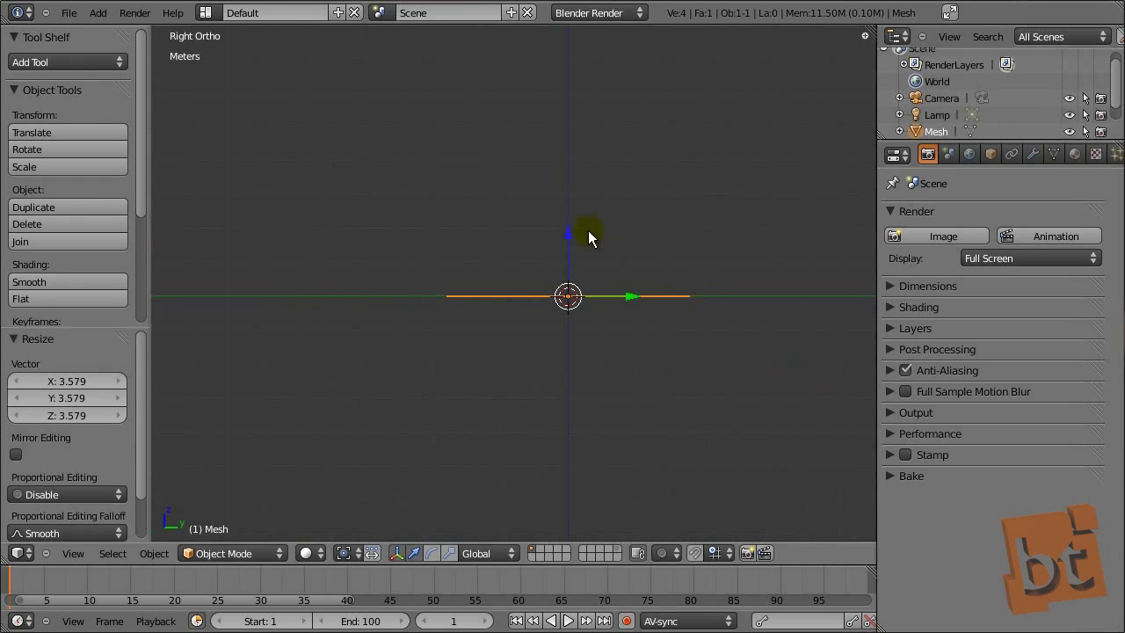
pyautogui.hotkey('shift', 'a')
pyautogui.moveTo(585, 225)
pyautogui.click(629, 224)
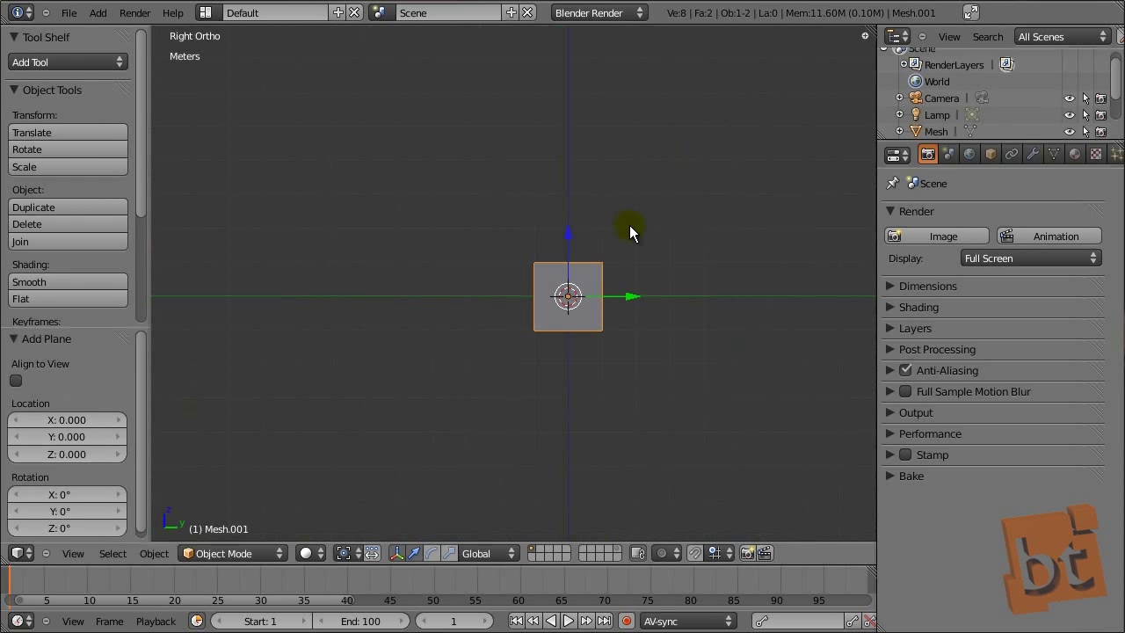
pyautogui.press('s')
pyautogui.click(767, 137)
pyautogui.moveTo(767, 137); pyautogui.dragTo(627, 332, button='middle')
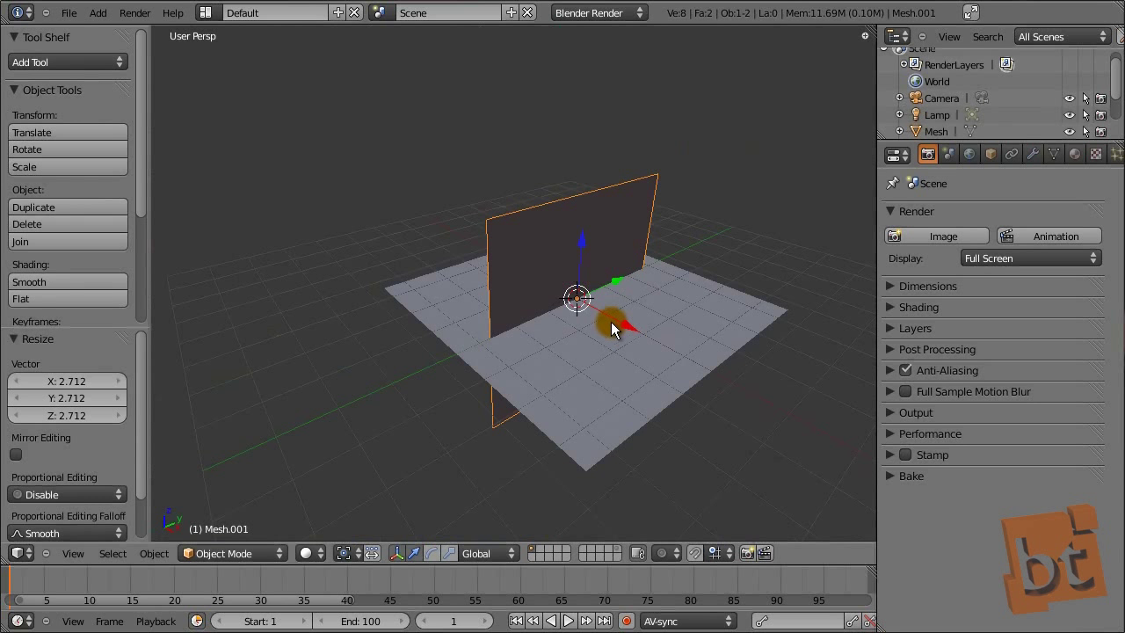
# - In front view, add a third plane and scale it to 1.417
pyautogui.press('KP_1')
pyautogui.hotkey('shift', 'a')
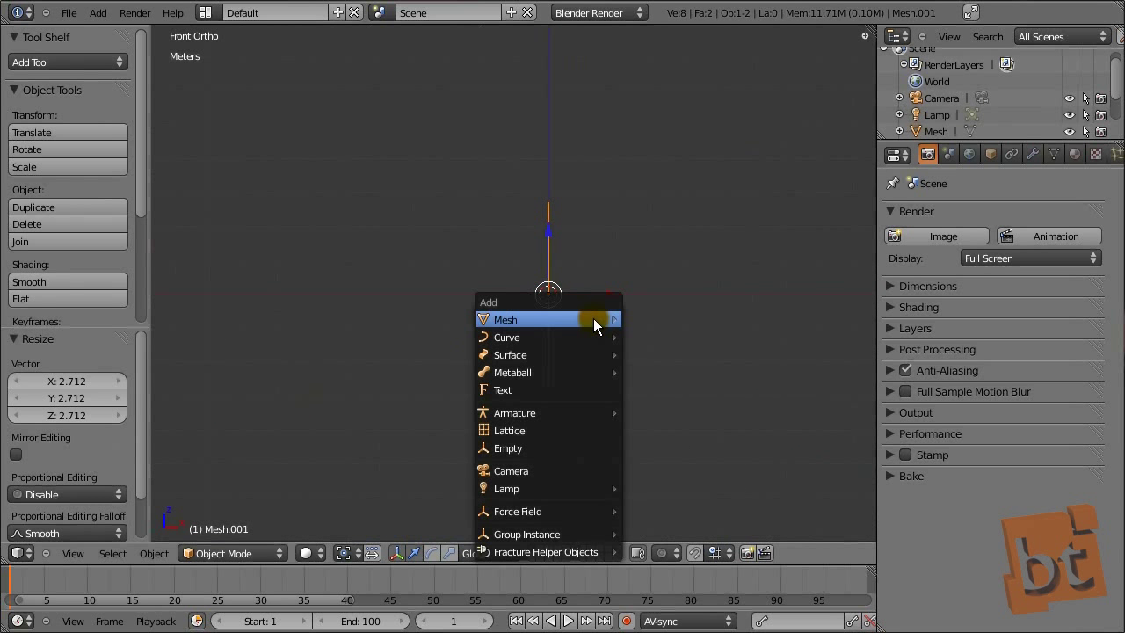
pyautogui.moveTo(593, 318)
pyautogui.click(639, 318)
pyautogui.press('s')
pyautogui.click(716, 382)
pyautogui.moveTo(716, 381); pyautogui.dragTo(566, 345, button='middle')
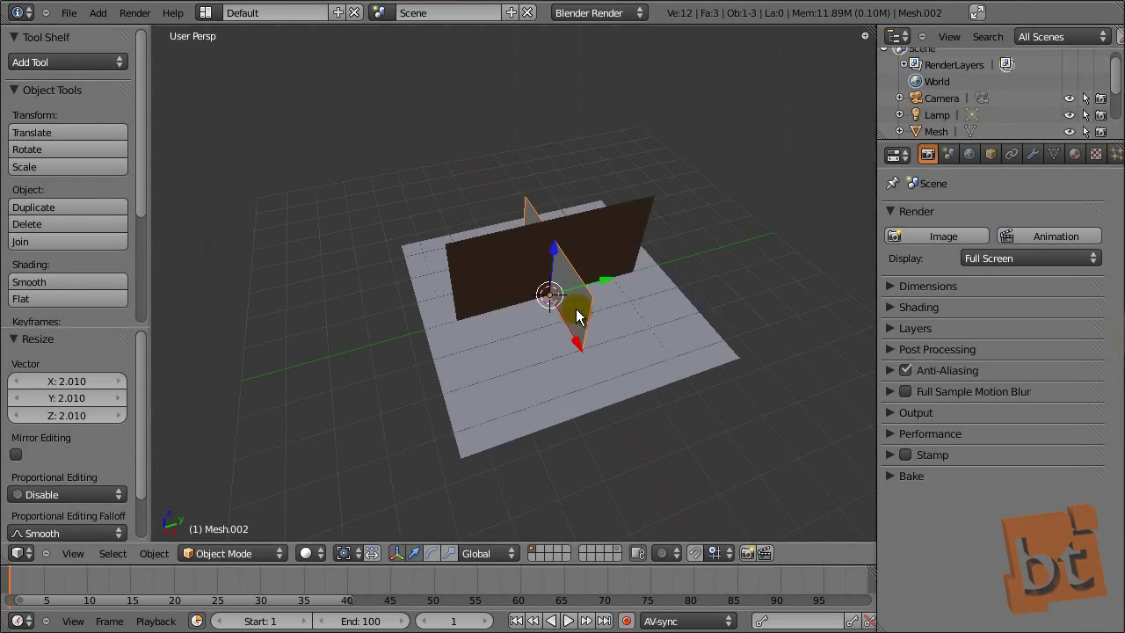
pyautogui.press('s')
pyautogui.click(684, 297)
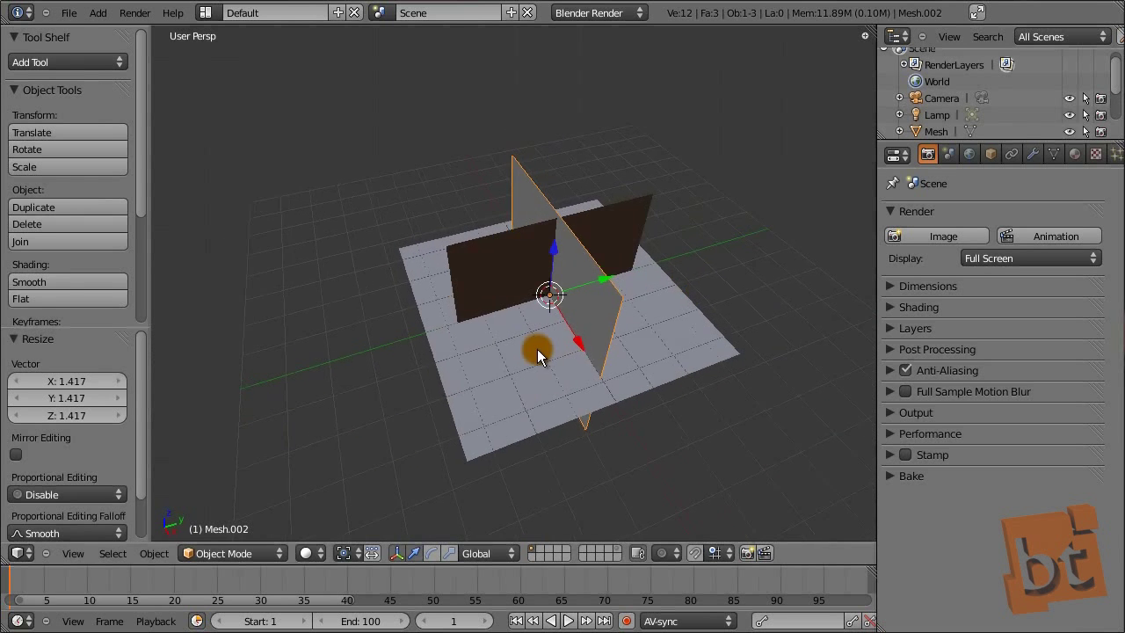
pyautogui.moveTo(537, 349); pyautogui.dragTo(577, 295, button='middle')
# - Select all three planes and delete them
pyautogui.keyDown('shift'); pyautogui.rightClick(494, 252); pyautogui.keyUp('shift')
pyautogui.keyDown('shift'); pyautogui.rightClick(647, 229); pyautogui.keyUp('shift')
pyautogui.keyDown('shift'); pyautogui.rightClick(588, 381); pyautogui.keyUp('shift')
pyautogui.press('x')
pyautogui.click(586, 379)
pyautogui.moveTo(618, 353); pyautogui.dragTo(586, 262, button='middle')
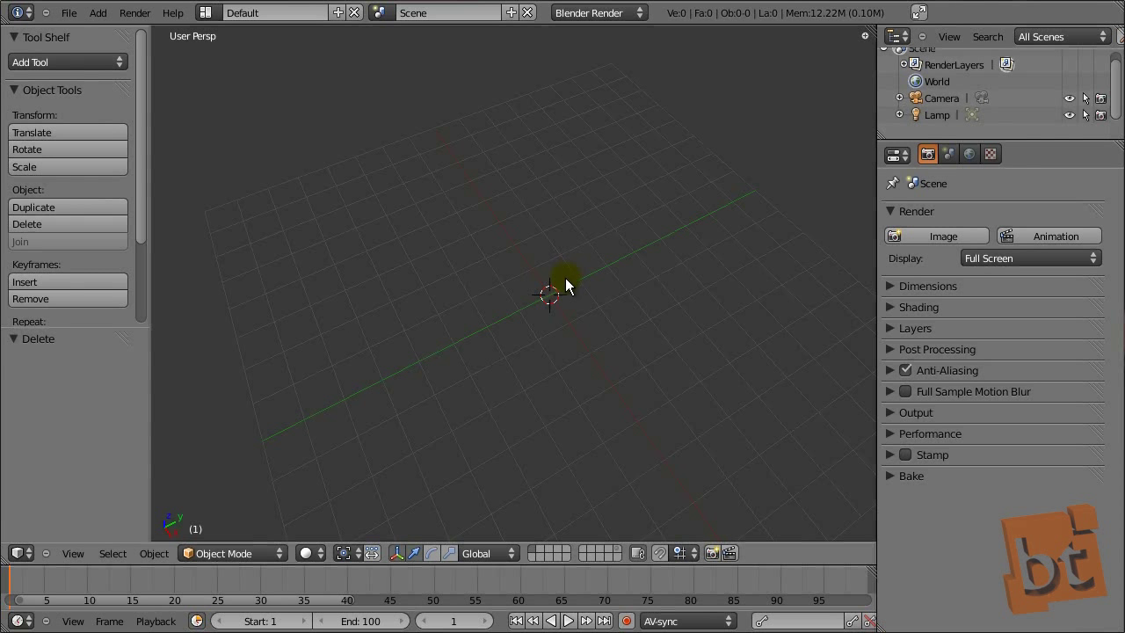
# - Add a cube mesh at the origin from top view
pyautogui.press('KP_7')
pyautogui.hotkey('shift', 'a')
pyautogui.moveTo(652, 338)
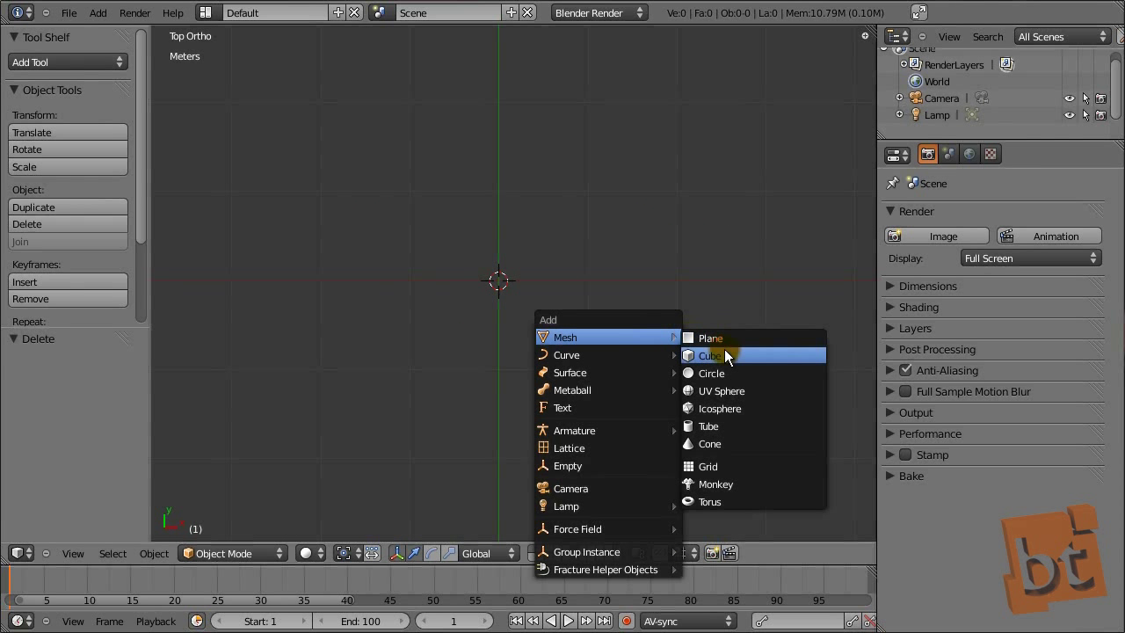
pyautogui.click(723, 351)
pyautogui.moveTo(725, 351); pyautogui.dragTo(606, 270, button='middle')
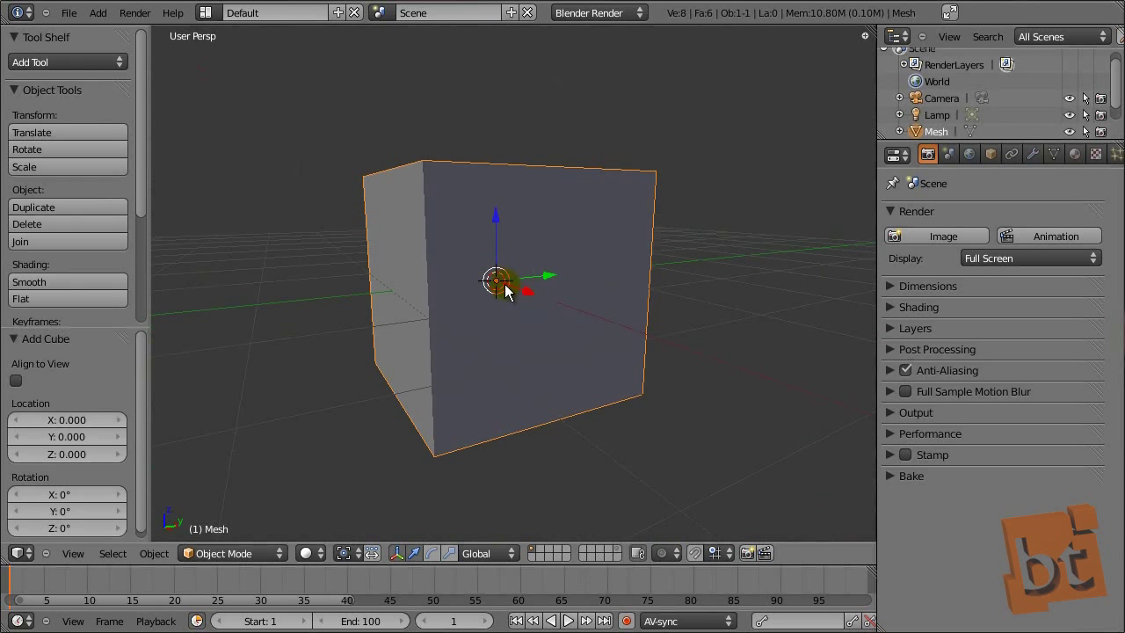
# - Switch the manipulator through rotate, scale and translate, then toggle it off and on
pyautogui.click(431, 551)
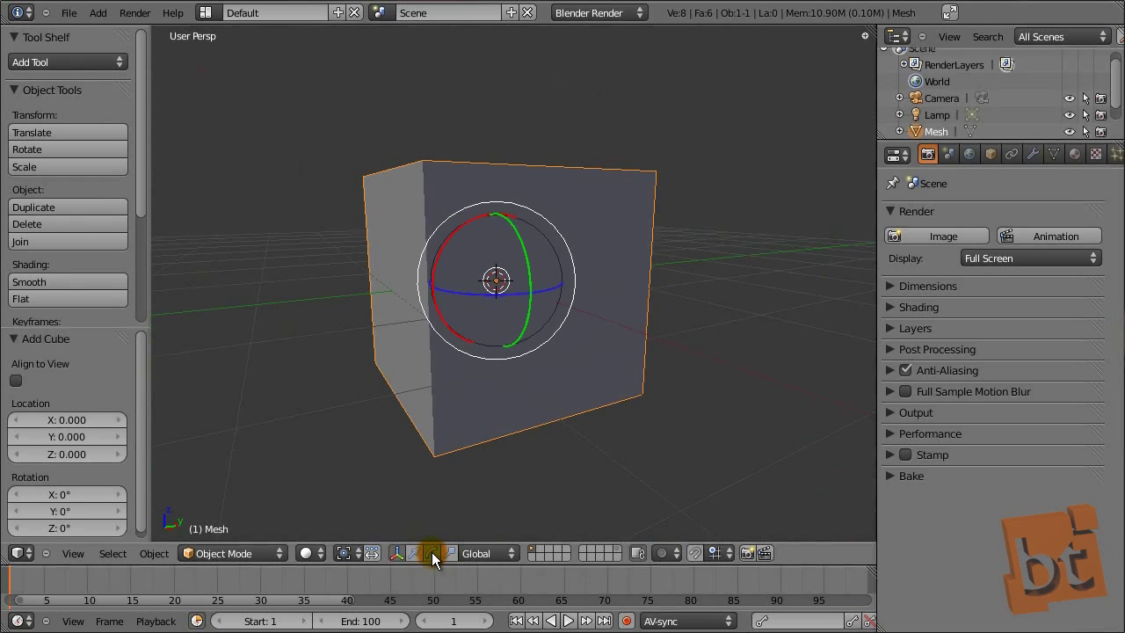
pyautogui.click(448, 552)
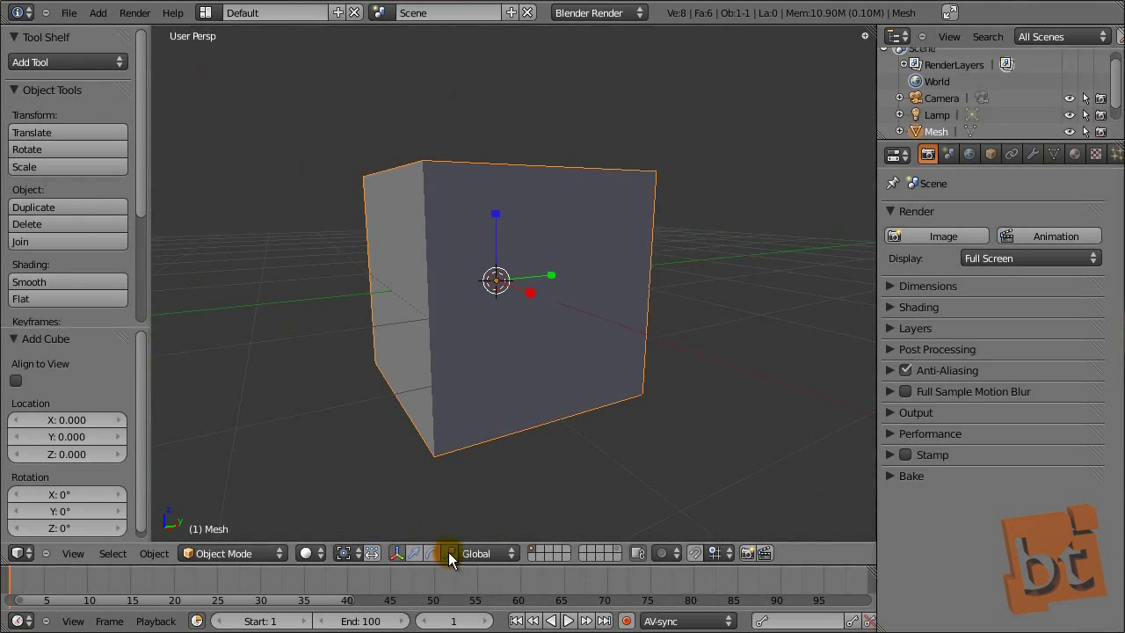
pyautogui.click(415, 551)
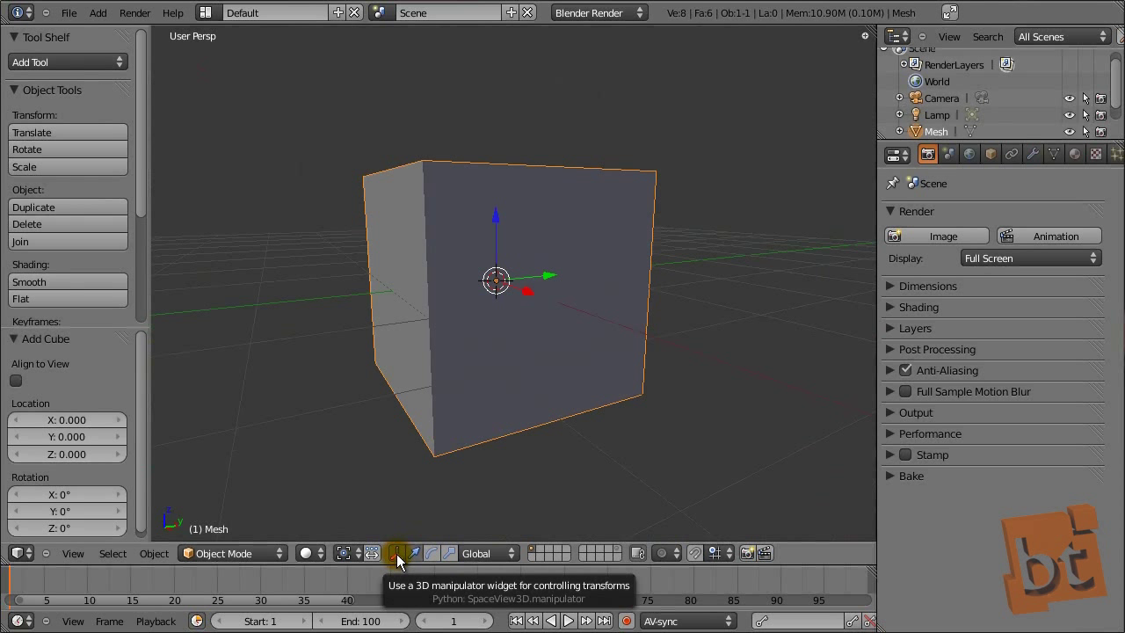
pyautogui.click(397, 554)
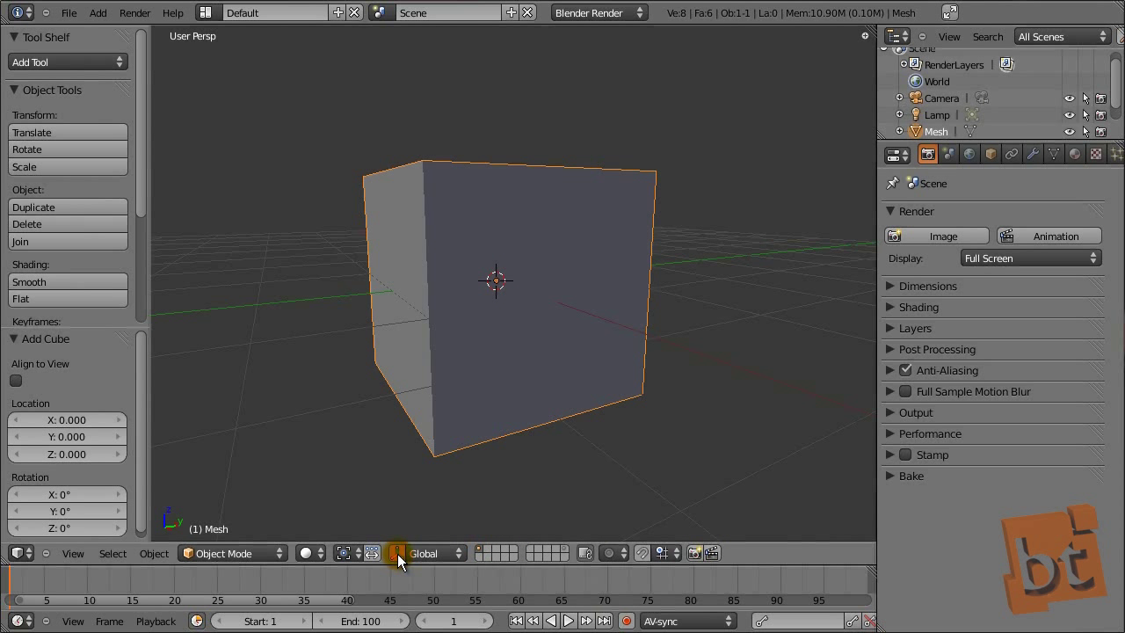
pyautogui.click(397, 554)
# - Try moving the cube along Z and Y with the widget, cancelling each move
pyautogui.moveTo(500, 381); pyautogui.dragTo(514, 242, button='middle')
pyautogui.moveTo(496, 218); pyautogui.dragTo(484, 170)
pyautogui.rightClick(484, 170)
pyautogui.moveTo(544, 278); pyautogui.dragTo(553, 322)
pyautogui.rightClick(565, 284)
pyautogui.rightClick(553, 321)
pyautogui.moveTo(585, 347); pyautogui.dragTo(543, 335, button='middle')
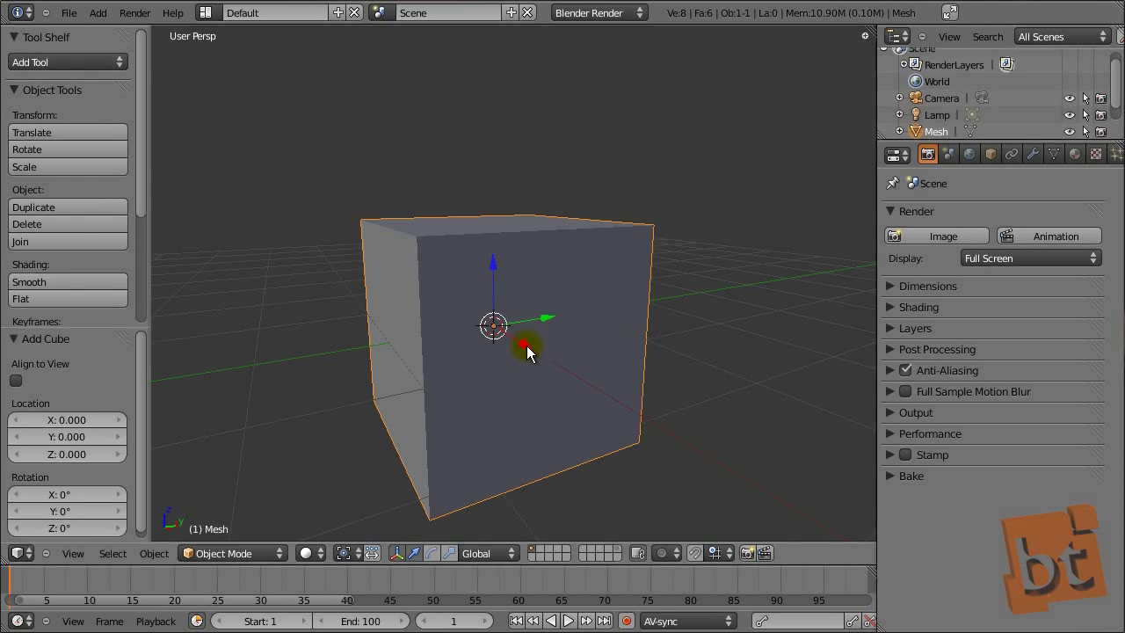
# - Try free and X-axis moves, including 2 m along X, then cancel back to the origin
pyautogui.moveTo(522, 348)
pyautogui.mouseDown()
pyautogui.moveTo(510, 345)
pyautogui.moveTo(530, 460)
pyautogui.moveTo(547, 278)
pyautogui.moveTo(463, 456)
pyautogui.moveTo(630, 294)
pyautogui.moveTo(464, 466)
pyautogui.moveTo(588, 263)
pyautogui.moveTo(564, 412)
pyautogui.moveTo(383, 398)
pyautogui.moveTo(457, 345)
pyautogui.moveTo(519, 346)
pyautogui.mouseUp()
pyautogui.moveTo(534, 339); pyautogui.dragTo(607, 329, button='middle')
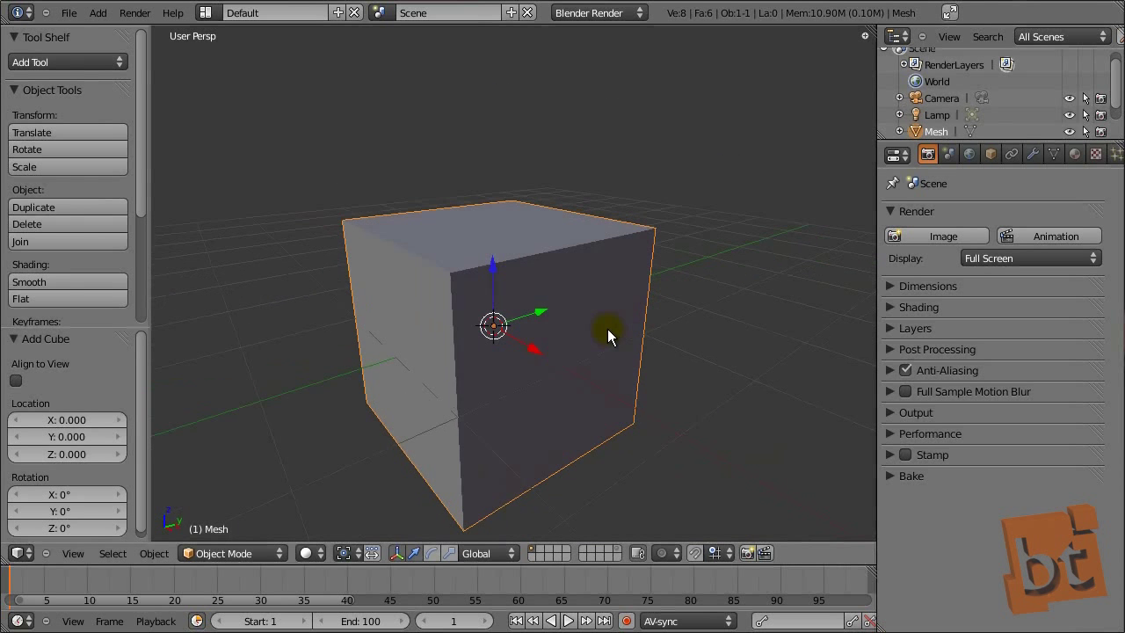
pyautogui.moveTo(533, 346); pyautogui.dragTo(640, 464)
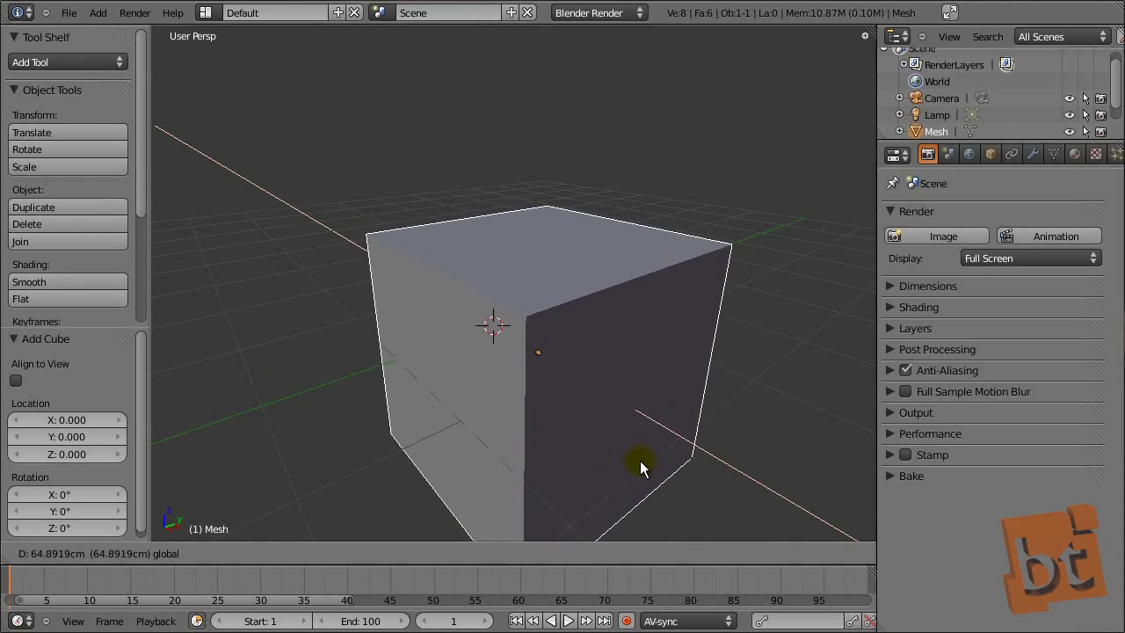
pyautogui.rightClick(650, 464)
pyautogui.moveTo(535, 351); pyautogui.dragTo(685, 451)
pyautogui.moveTo(631, 424); pyautogui.dragTo(520, 383)
pyautogui.rightClick(521, 383)
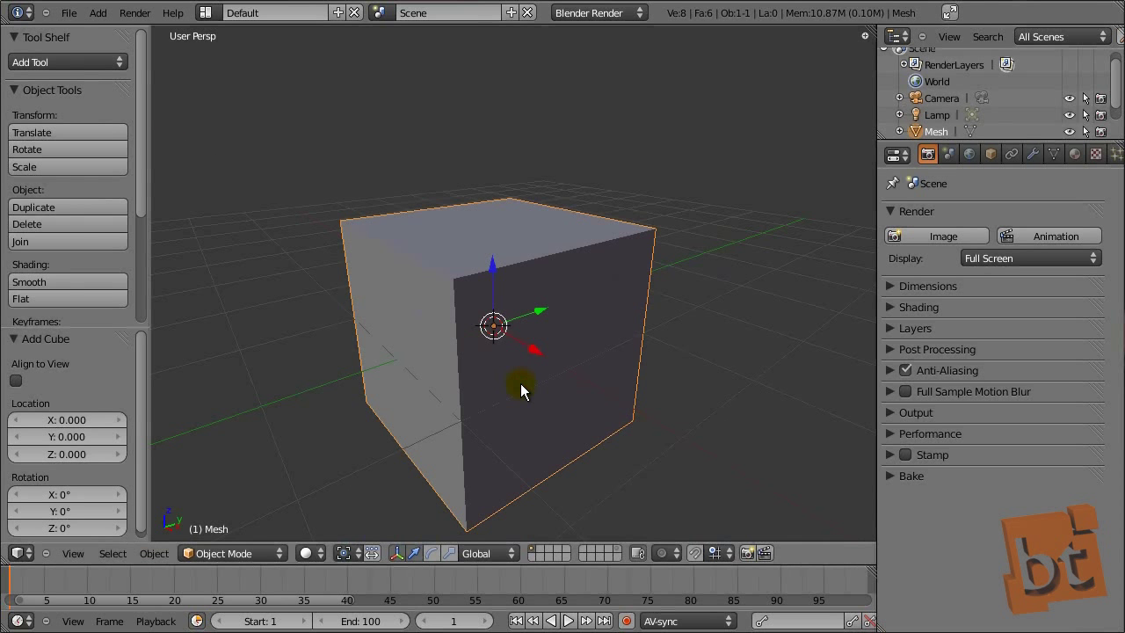
pyautogui.moveTo(586, 442); pyautogui.dragTo(522, 408, button='middle')
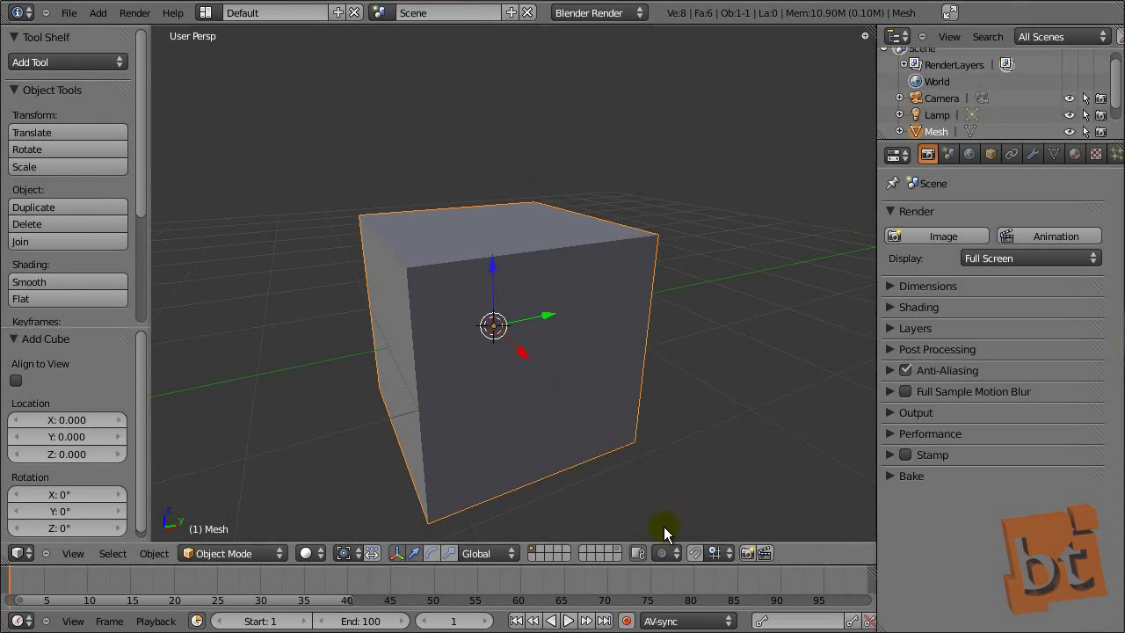
# - Turn on transform snapping and try G then X moves, leaving the cube at the origin
pyautogui.click(689, 552)
pyautogui.press('g')
pyautogui.press('x')
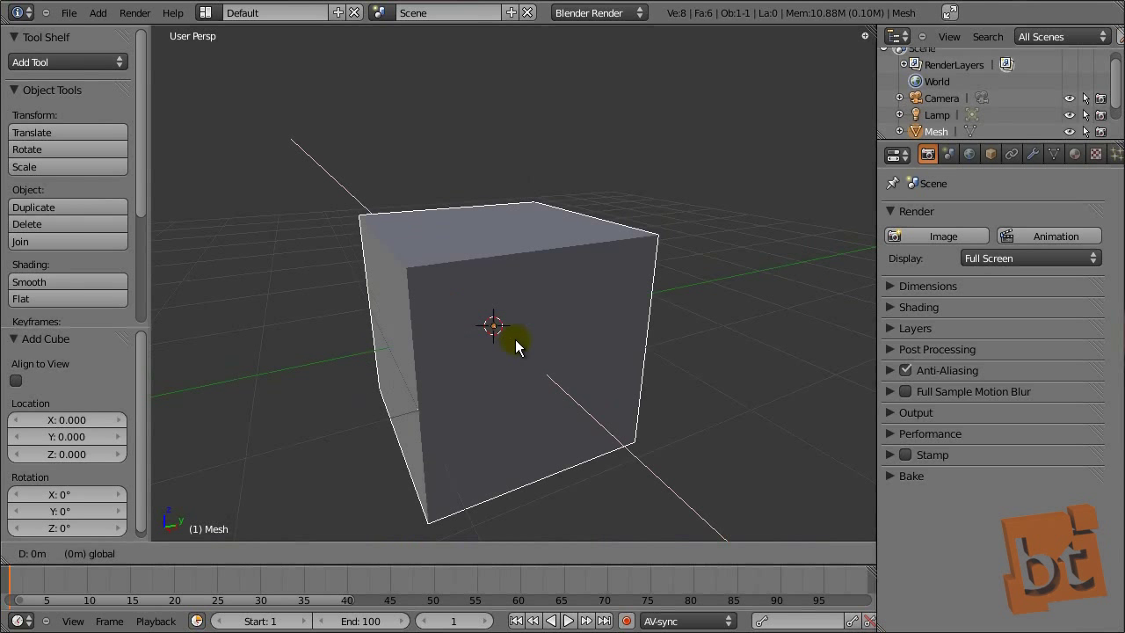
pyautogui.click(541, 368)
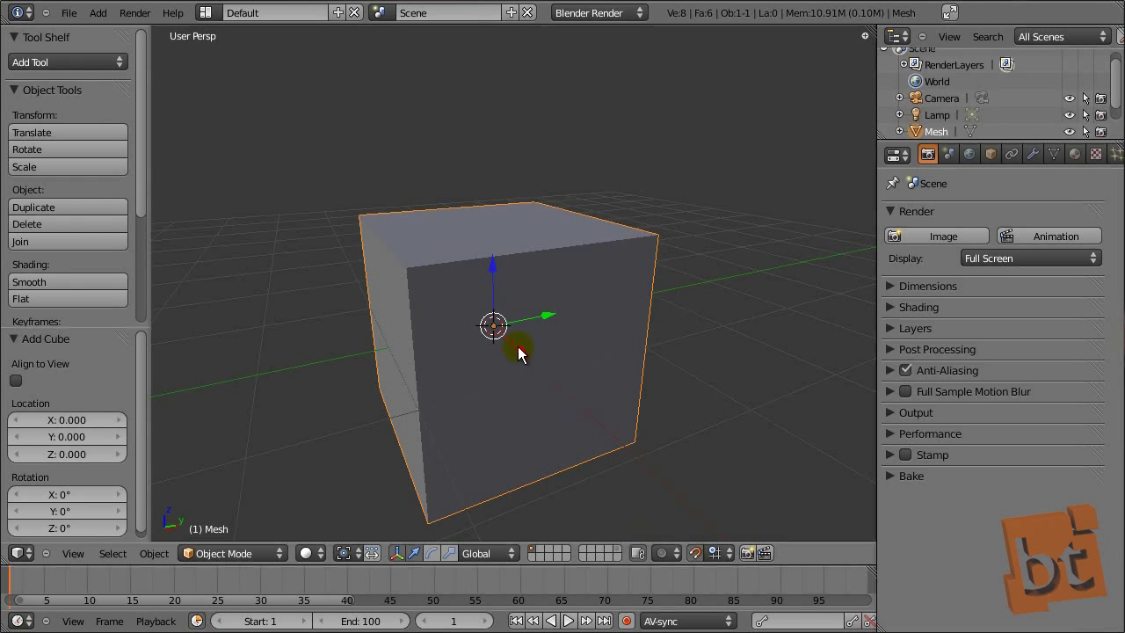
pyautogui.press('g')
pyautogui.press('x')
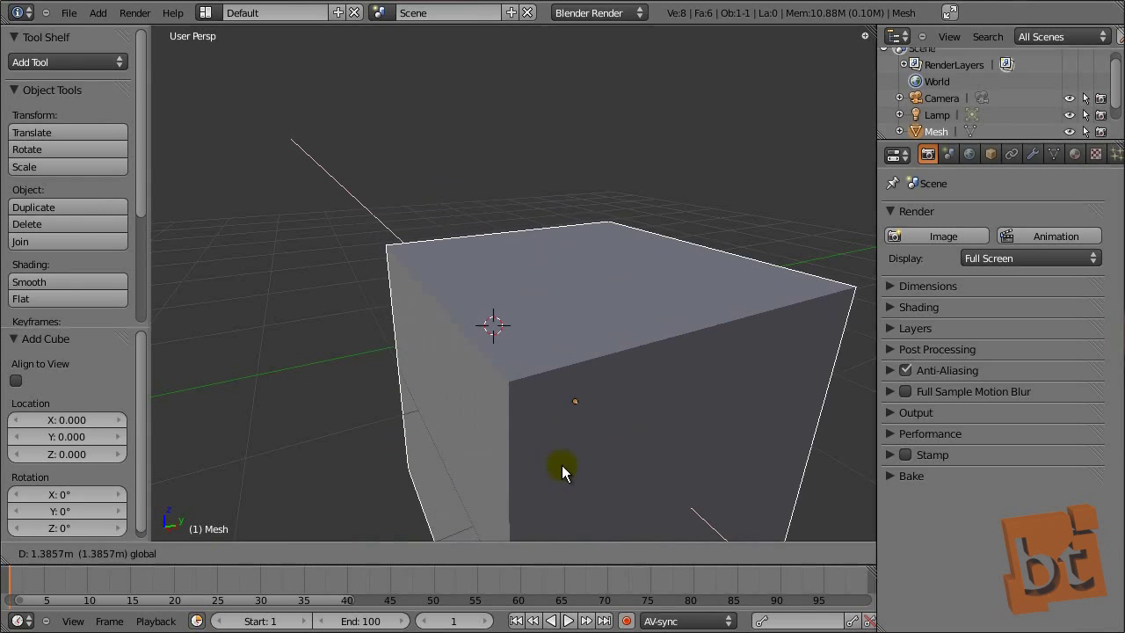
pyautogui.rightClick(509, 415)
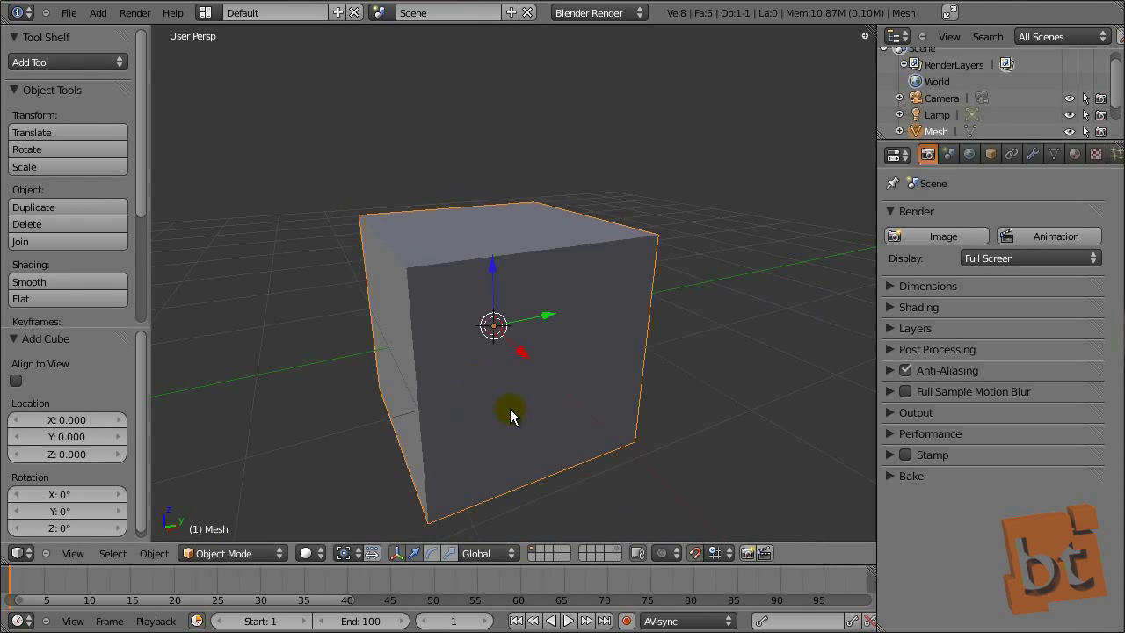
# - Enable snapping and set the snap element to Increment
pyautogui.click(694, 552)
pyautogui.moveTo(515, 356); pyautogui.dragTo(522, 378)
pyautogui.click(717, 552)
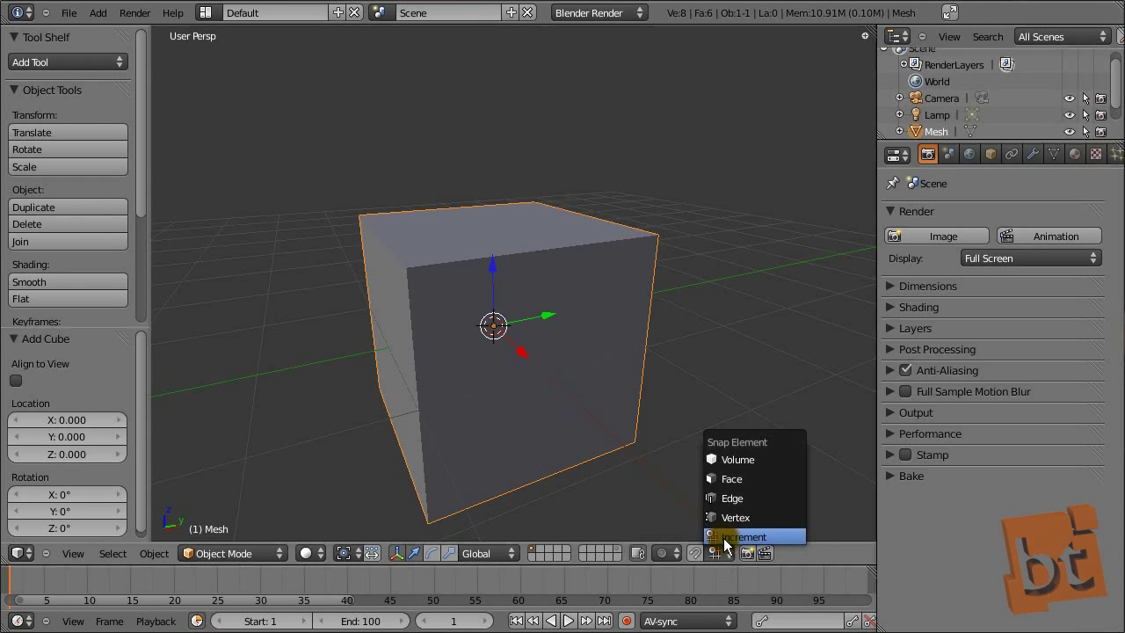
pyautogui.click(755, 460)
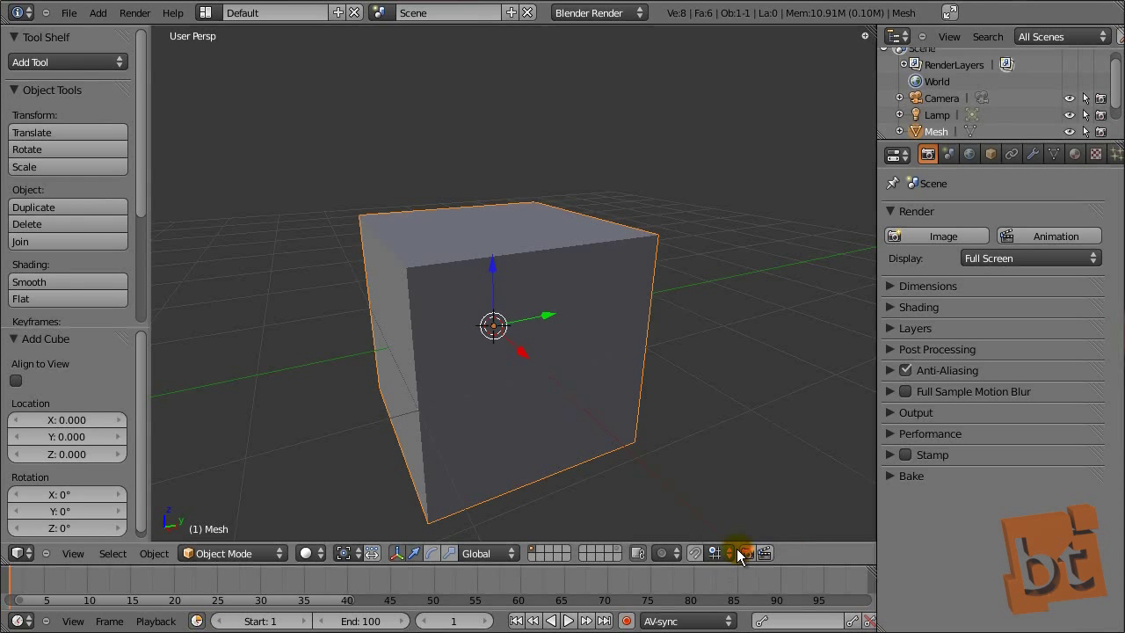
pyautogui.click(720, 550)
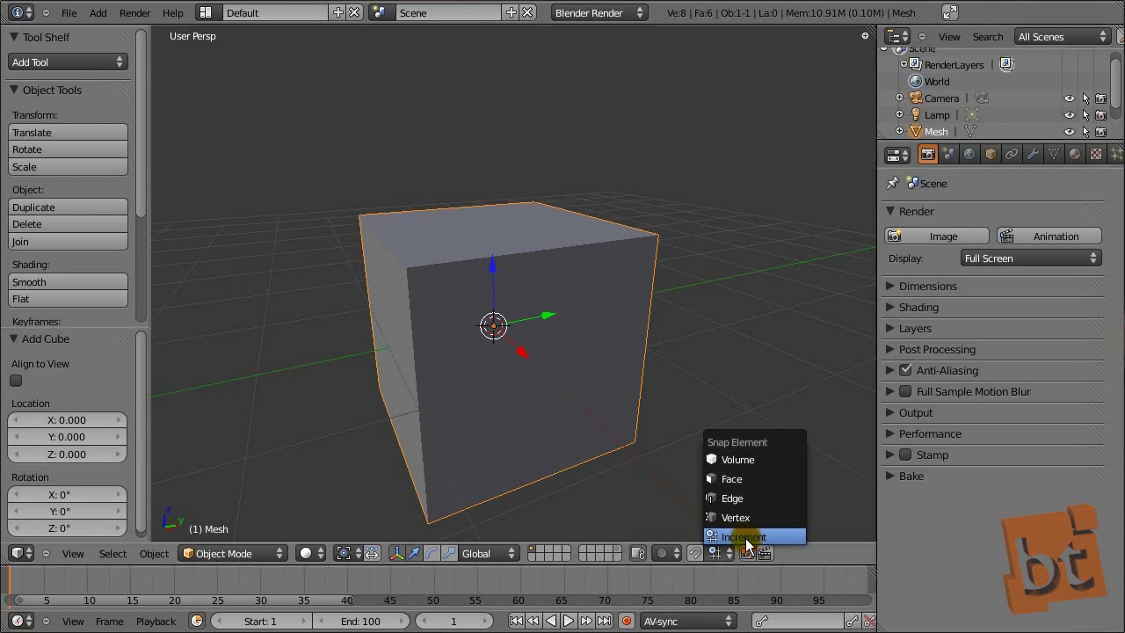
pyautogui.click(746, 538)
# - Move the cube along X with G X and along Z in 1 m steps, ending at the origin
pyautogui.press('g')
pyautogui.press('x')
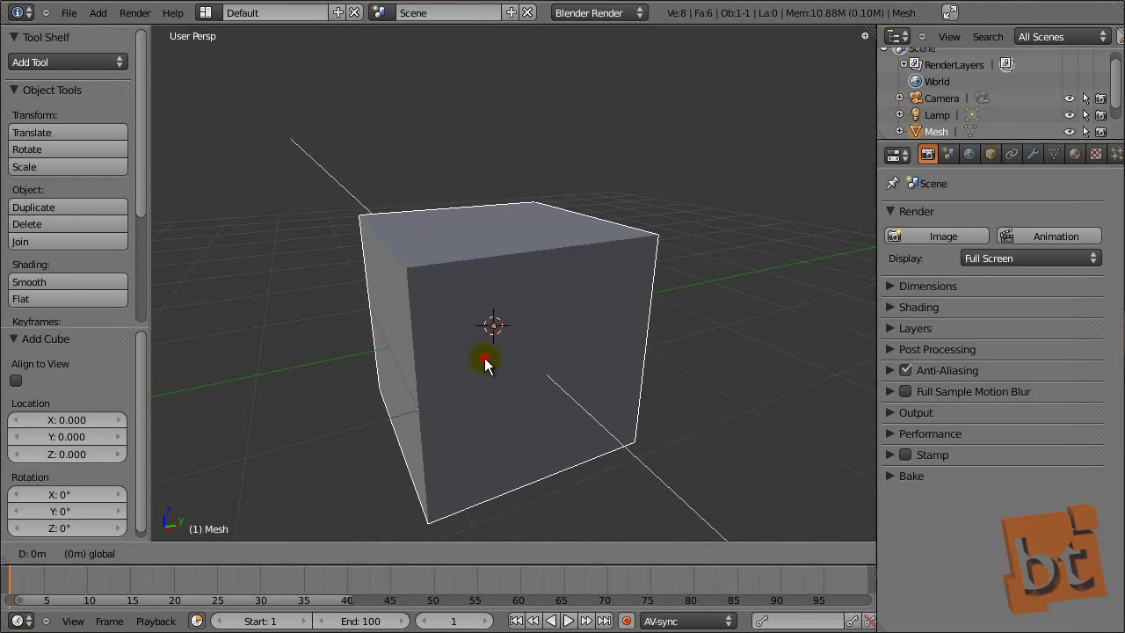
pyautogui.click(484, 357)
pyautogui.moveTo(494, 265)
pyautogui.mouseDown()
pyautogui.moveTo(487, 148)
pyautogui.moveTo(500, 371)
pyautogui.moveTo(489, 249)
pyautogui.mouseUp()
pyautogui.click(709, 553)
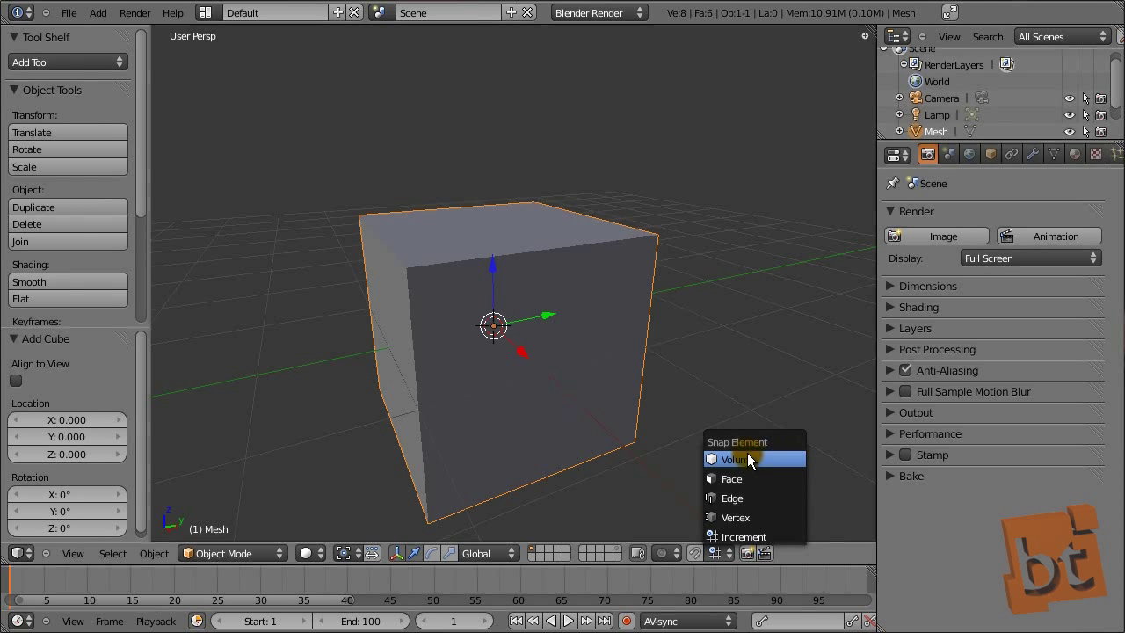
pyautogui.moveTo(498, 269)
pyautogui.mouseDown()
pyautogui.moveTo(482, 176)
pyautogui.moveTo(497, 391)
pyautogui.moveTo(489, 286)
pyautogui.mouseUp()
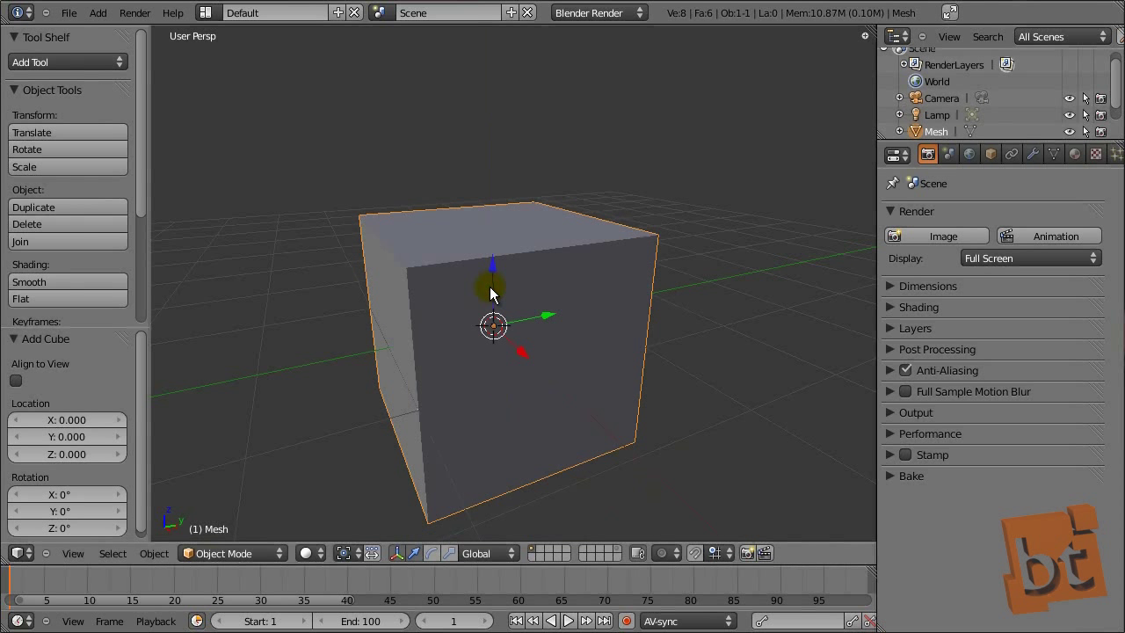
pyautogui.click(431, 550)
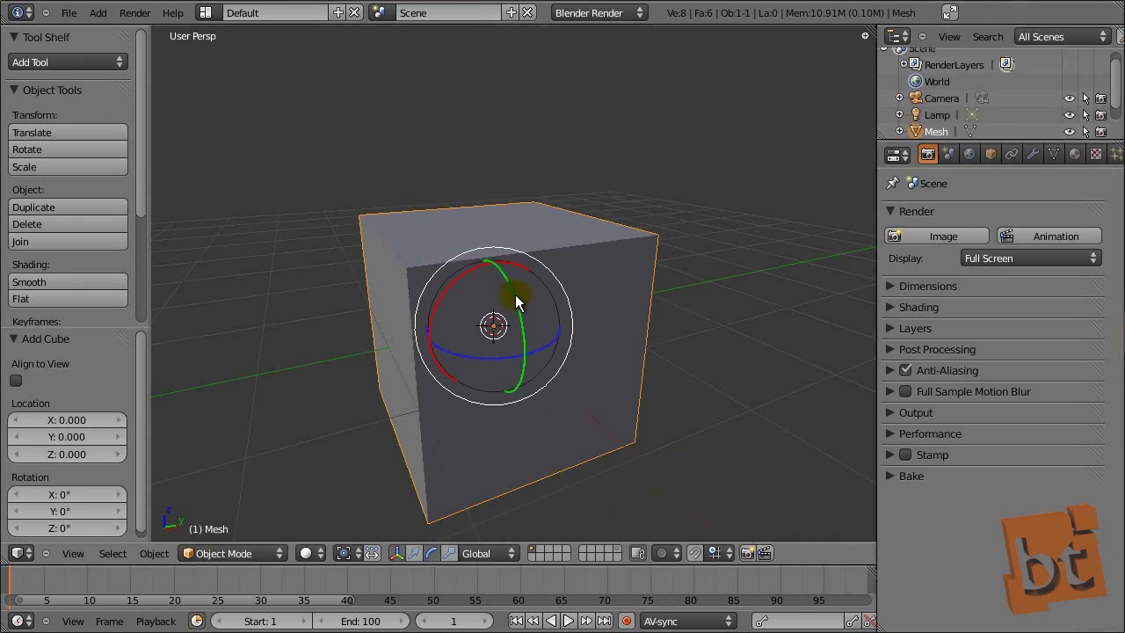
pyautogui.moveTo(516, 296); pyautogui.dragTo(511, 257)
pyautogui.click(449, 553)
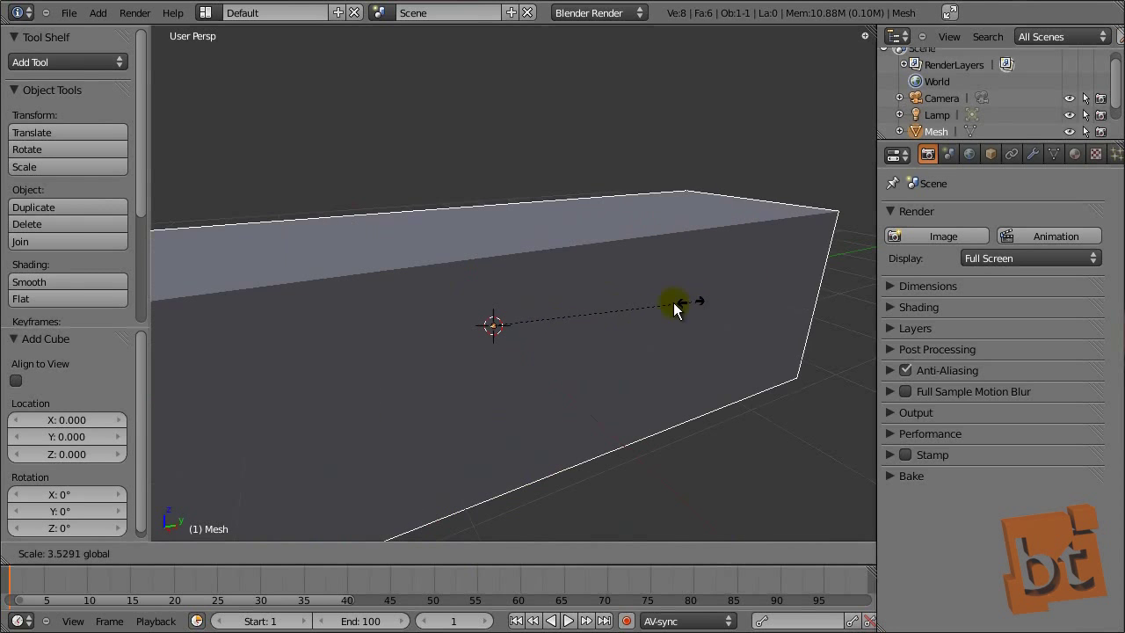
pyautogui.press('Escape')
pyautogui.moveTo(527, 361); pyautogui.dragTo(603, 447)
pyautogui.press('Escape')
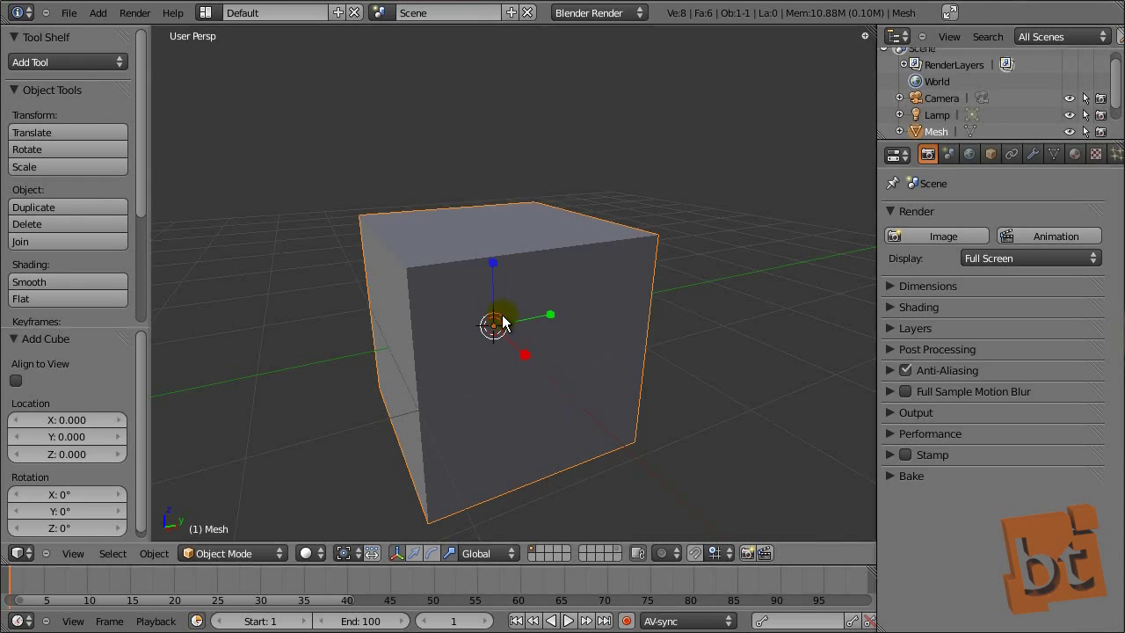
pyautogui.moveTo(502, 325)
pyautogui.mouseDown()
pyautogui.moveTo(515, 308)
pyautogui.moveTo(502, 331)
pyautogui.moveTo(512, 332)
pyautogui.mouseUp()
pyautogui.press('Escape')
pyautogui.click(416, 553)
pyautogui.moveTo(501, 322); pyautogui.dragTo(483, 299)
pyautogui.rightClick(483, 299)
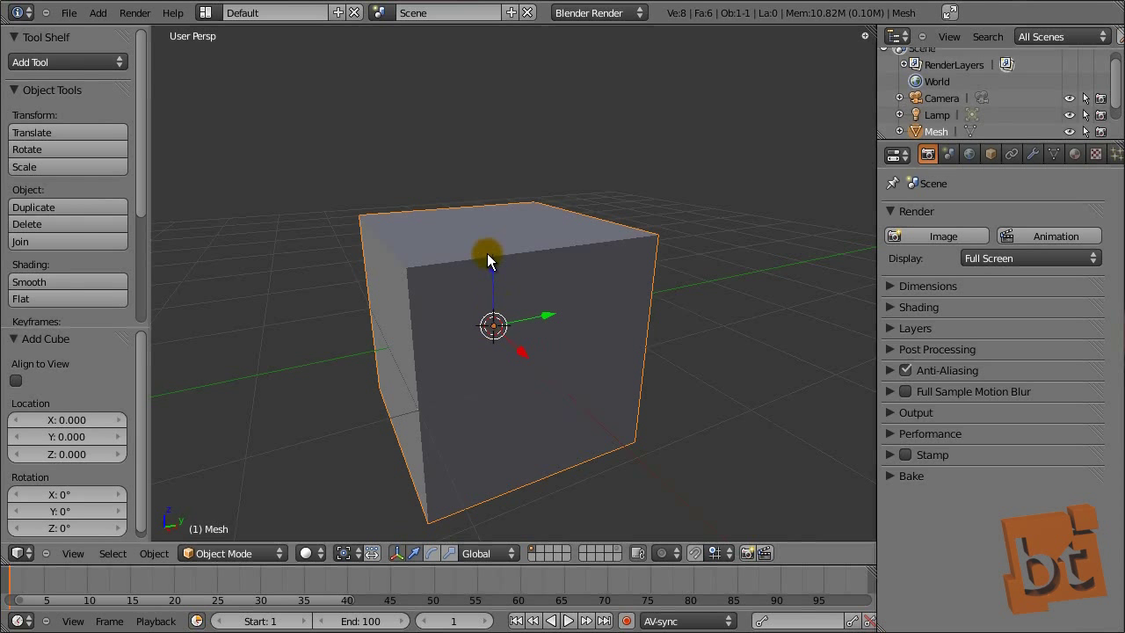
pyautogui.click(431, 553)
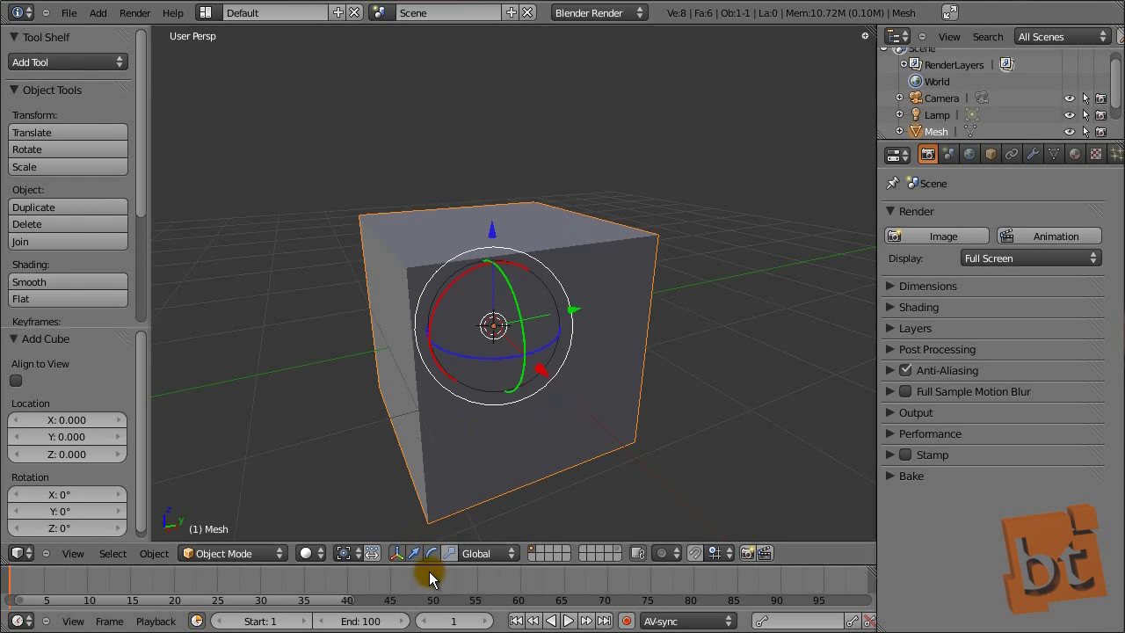
pyautogui.moveTo(517, 327); pyautogui.dragTo(543, 332)
pyautogui.moveTo(492, 224); pyautogui.dragTo(543, 316)
pyautogui.rightClick(506, 257)
pyautogui.rightClick(543, 314)
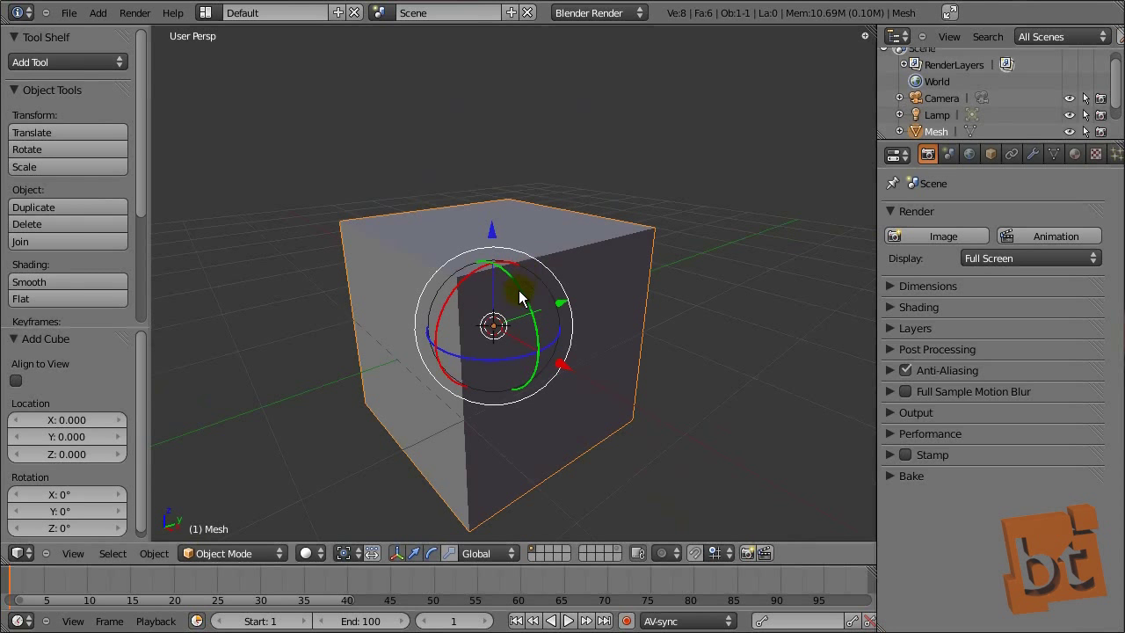
pyautogui.click(411, 550)
pyautogui.click(431, 553)
pyautogui.moveTo(496, 323); pyautogui.dragTo(571, 287)
pyautogui.rightClick(494, 321)
pyautogui.rightClick(572, 288)
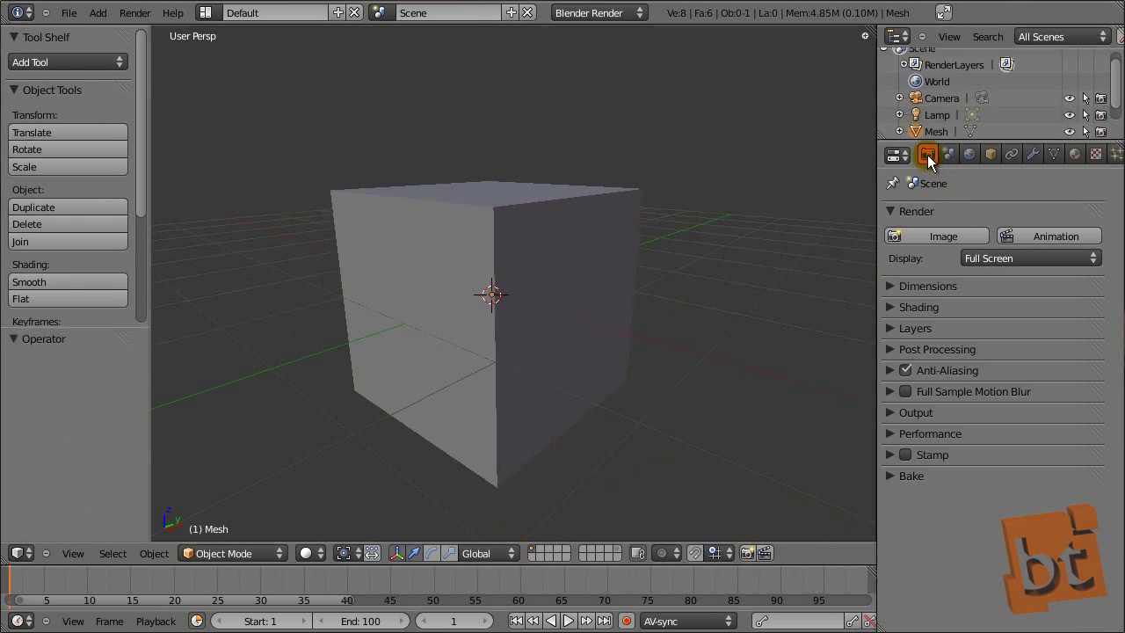
# - Show the cube's Object properties and the N sidebar listing its 2 m dimensions
pyautogui.click(990, 154)
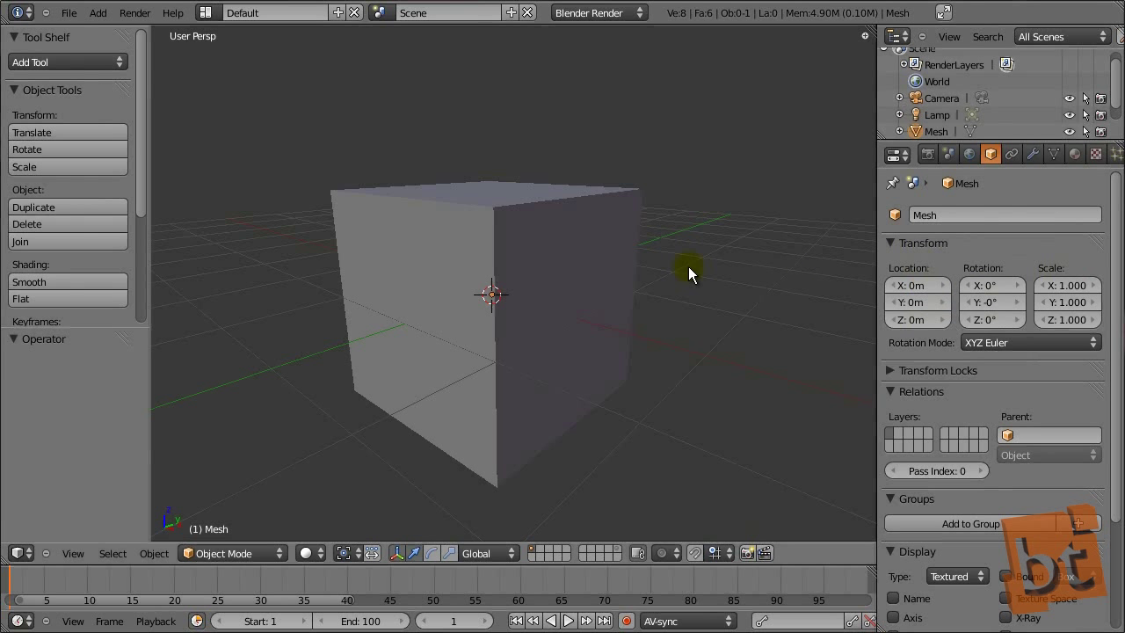
pyautogui.click(492, 295)
pyautogui.press('n')
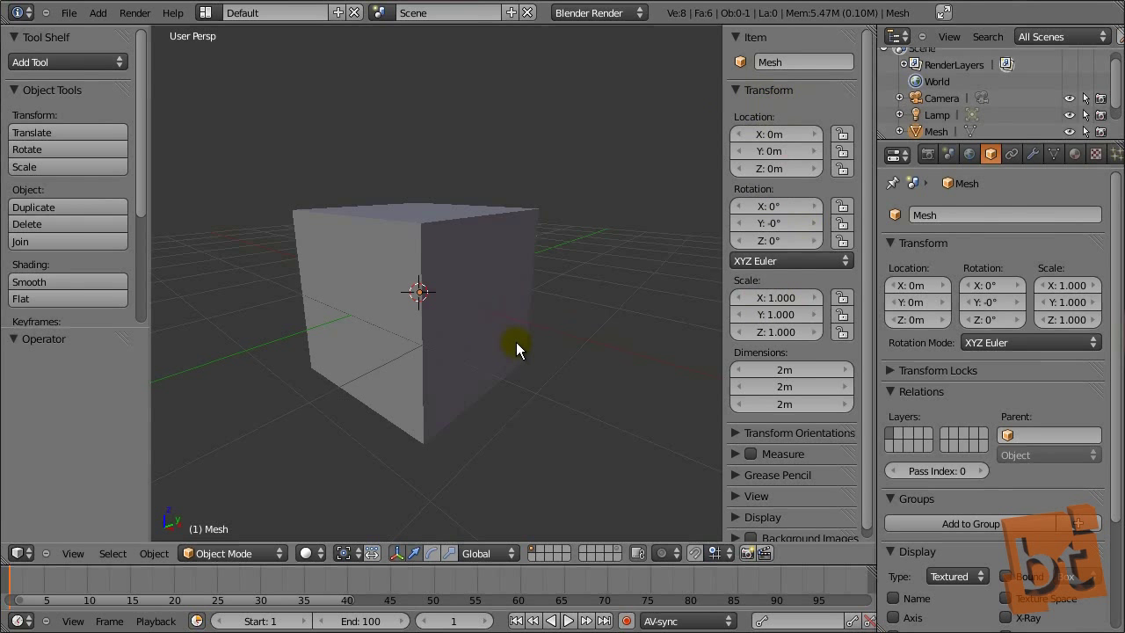
# - Select the cube and rotate it 44.084° about Y with the rotate manipulator
pyautogui.rightClick(435, 301)
pyautogui.click(429, 552)
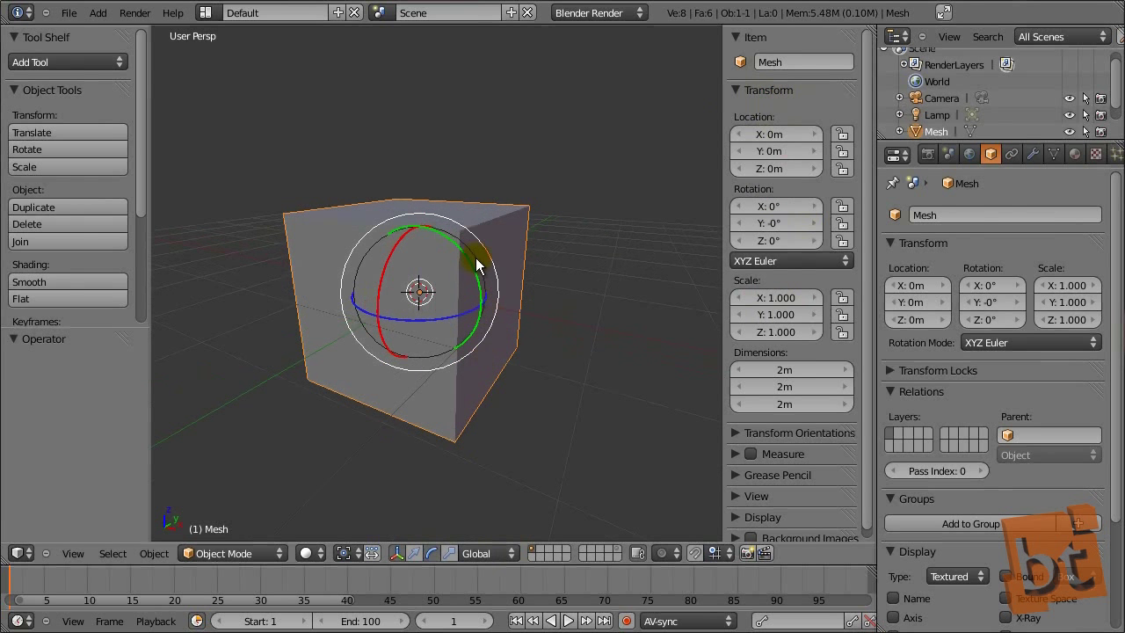
pyautogui.moveTo(461, 253); pyautogui.dragTo(484, 283)
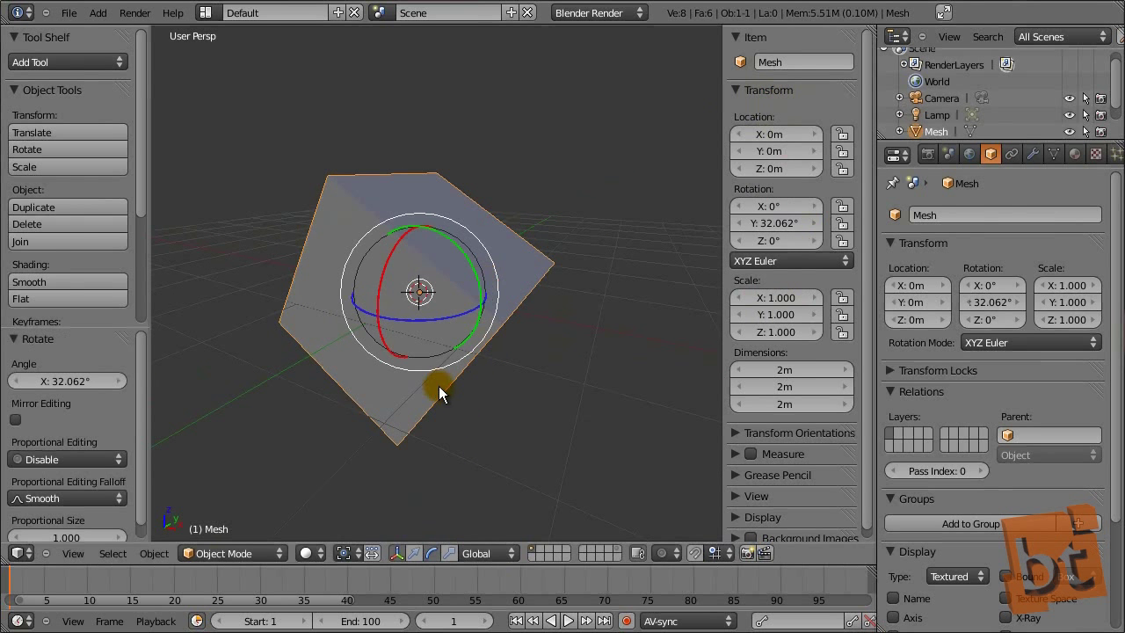
pyautogui.moveTo(438, 385); pyautogui.dragTo(453, 254, button='middle')
pyautogui.moveTo(383, 316); pyautogui.dragTo(363, 385, button='middle')
pyautogui.moveTo(465, 246); pyautogui.dragTo(480, 251)
pyautogui.moveTo(480, 251); pyautogui.dragTo(537, 301, button='middle')
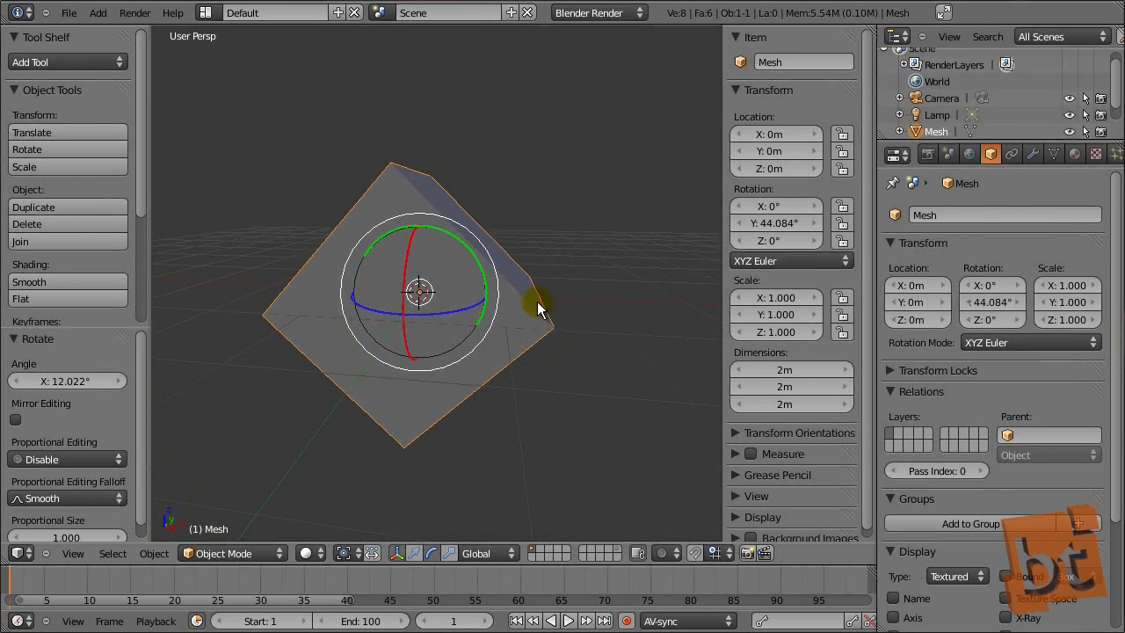
pyautogui.moveTo(308, 381); pyautogui.dragTo(318, 405, button='middle')
# - Switch the manipulator to translate and try a Z move, cancelling back to 0 m
pyautogui.keyDown('shift'); pyautogui.click(396, 552); pyautogui.keyUp('shift')
pyautogui.keyDown('shift'); pyautogui.click(418, 552); pyautogui.keyUp('shift')
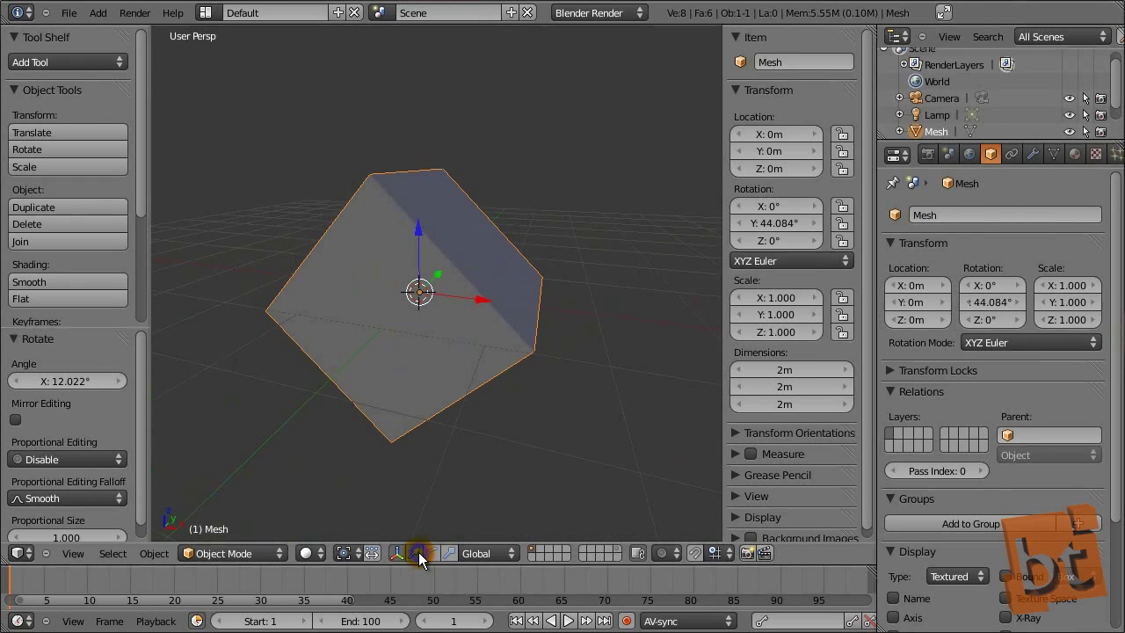
pyautogui.moveTo(527, 258); pyautogui.dragTo(461, 253, button='middle')
pyautogui.moveTo(418, 227); pyautogui.dragTo(414, 166)
pyautogui.rightClick(414, 167)
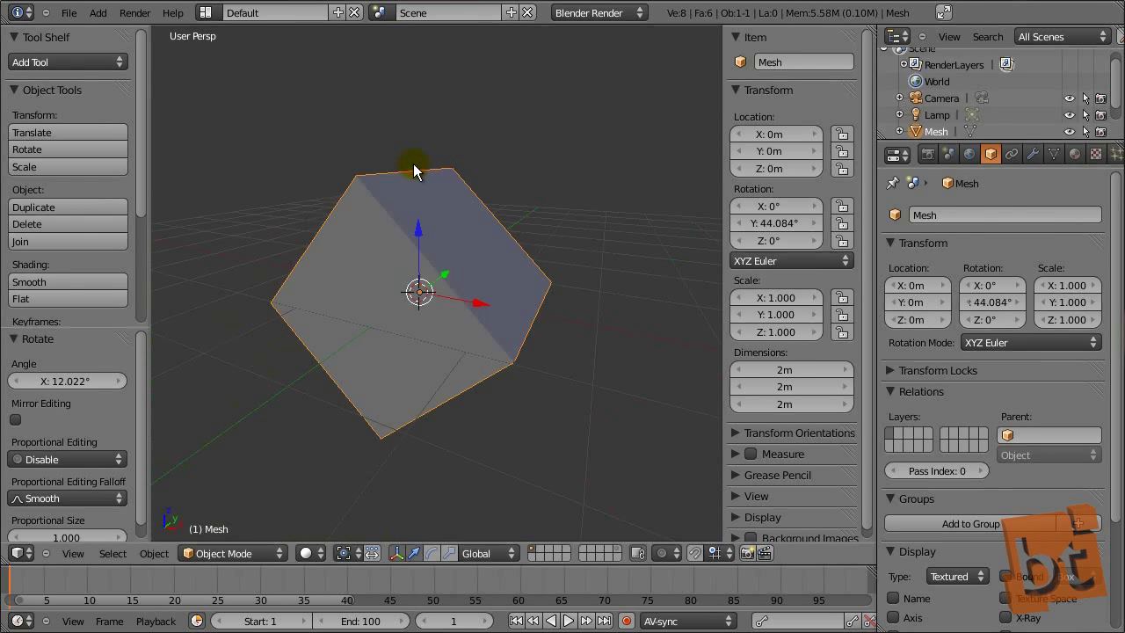
pyautogui.moveTo(457, 243); pyautogui.dragTo(387, 318, button='middle')
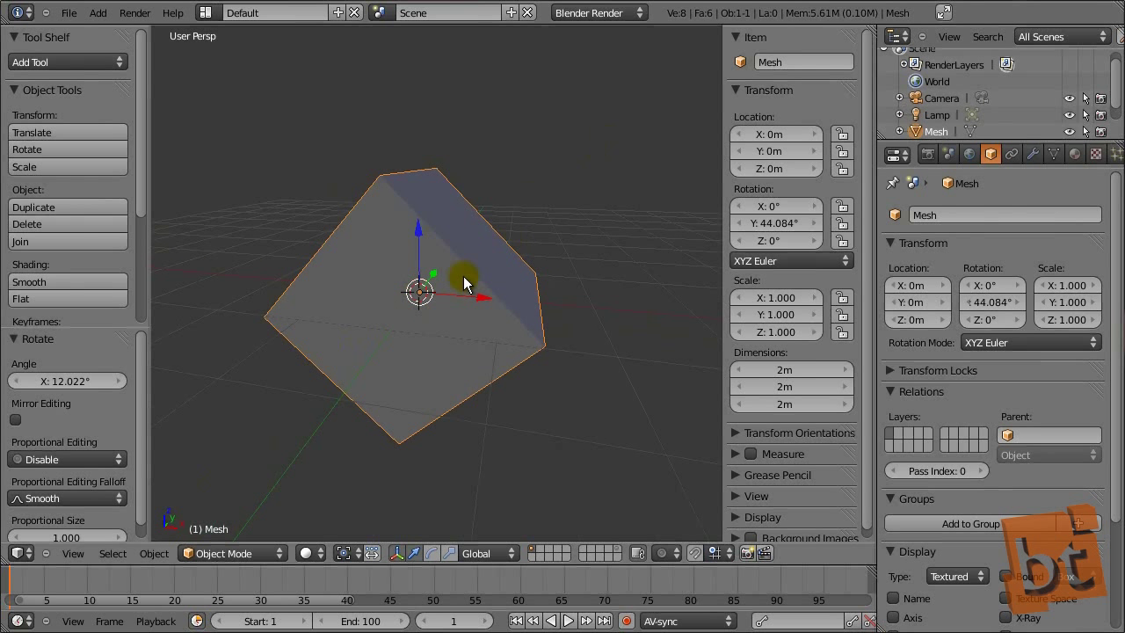
# - Set the transform orientation to Local and test moves along the tilted axes, cancelling each
pyautogui.click(480, 554)
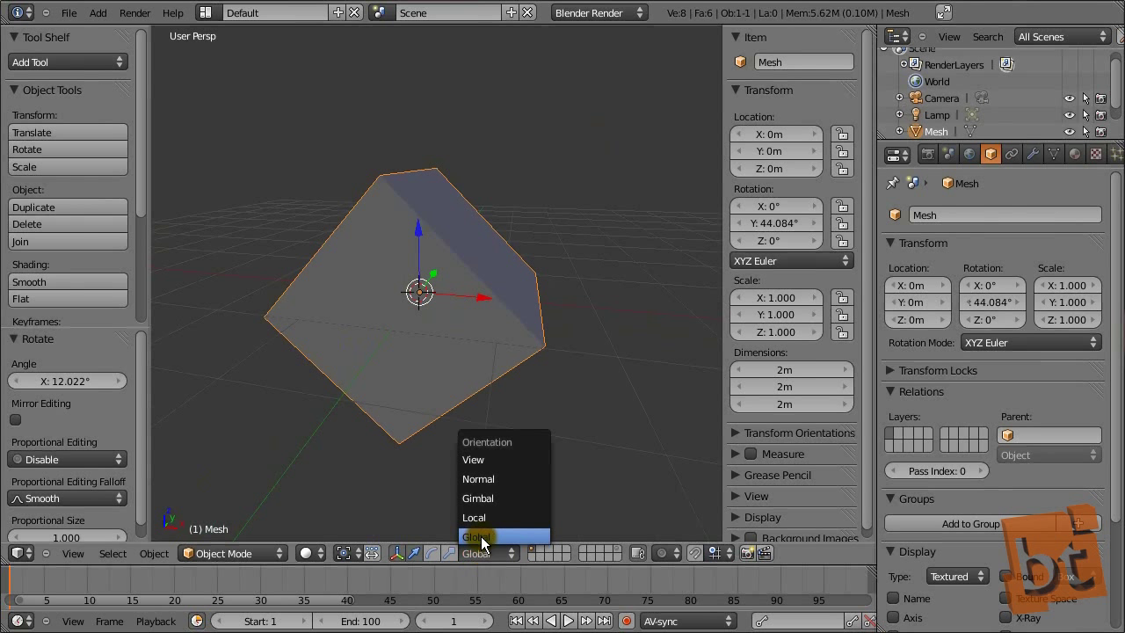
pyautogui.click(501, 518)
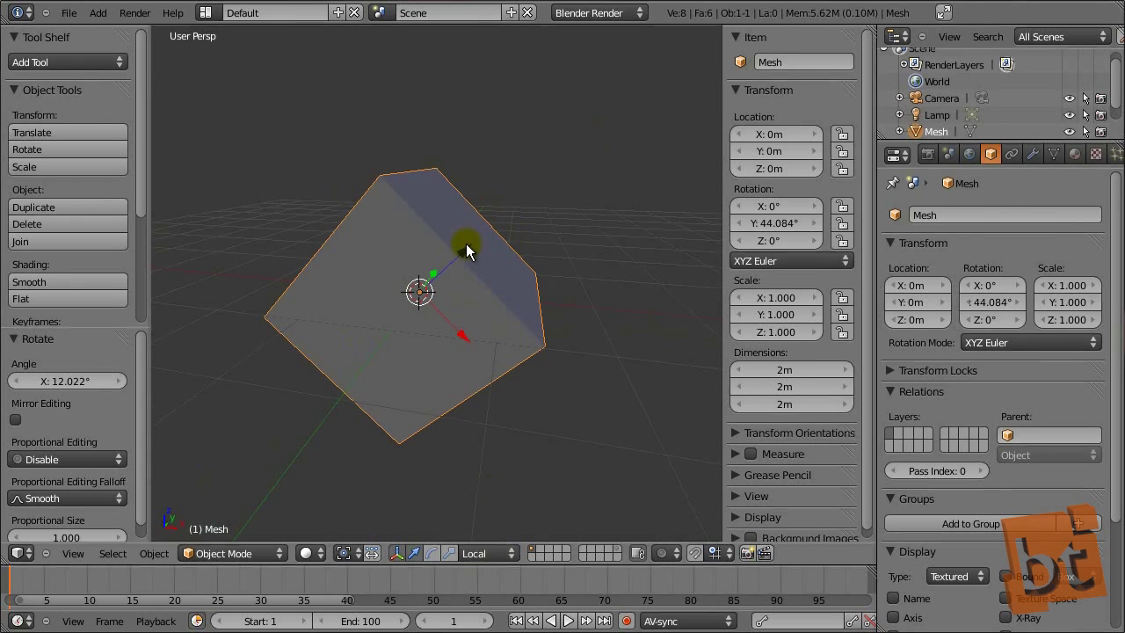
pyautogui.moveTo(466, 253)
pyautogui.mouseDown()
pyautogui.moveTo(596, 147)
pyautogui.moveTo(377, 308)
pyautogui.moveTo(463, 268)
pyautogui.mouseUp()
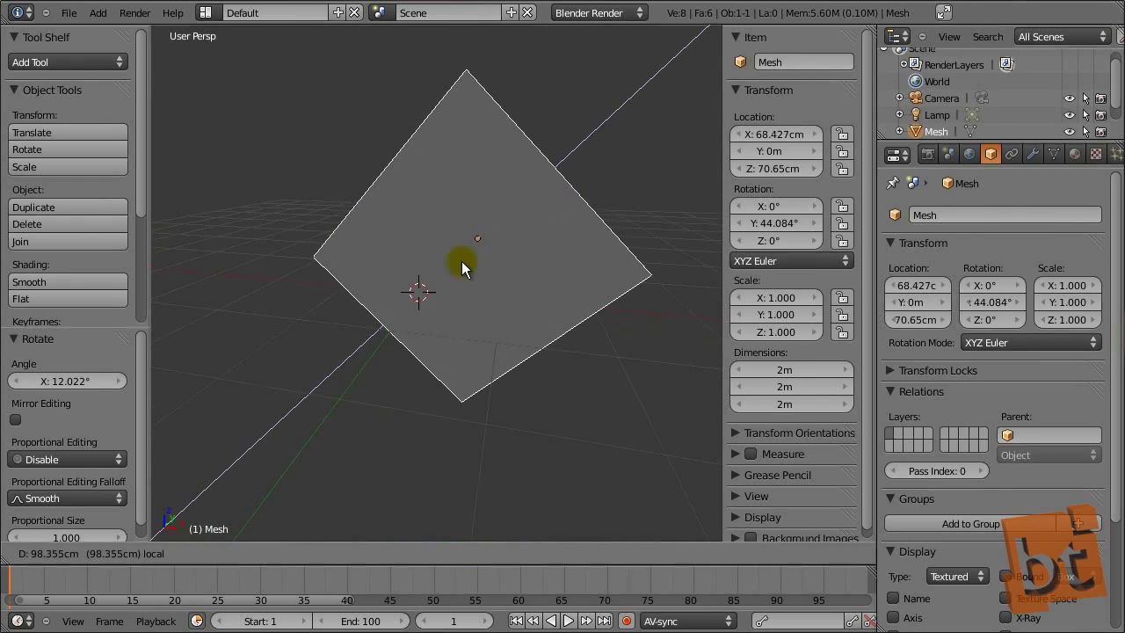
pyautogui.press('Escape')
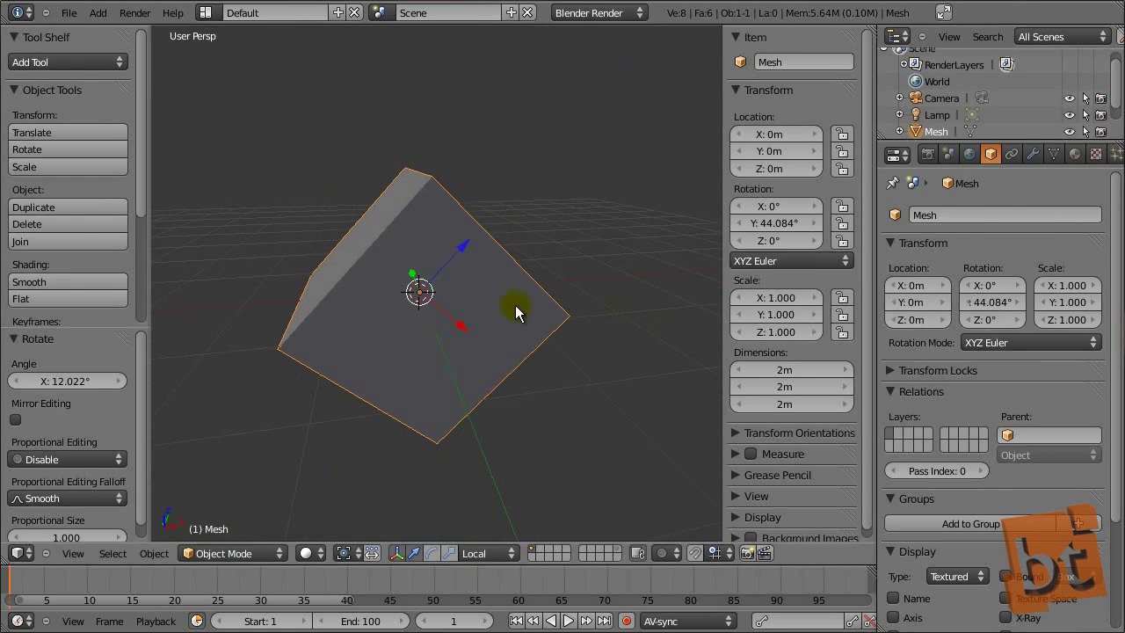
pyautogui.moveTo(464, 248); pyautogui.dragTo(391, 323)
pyautogui.press('Escape')
pyautogui.moveTo(391, 322); pyautogui.dragTo(567, 395, button='middle')
pyautogui.click(484, 554)
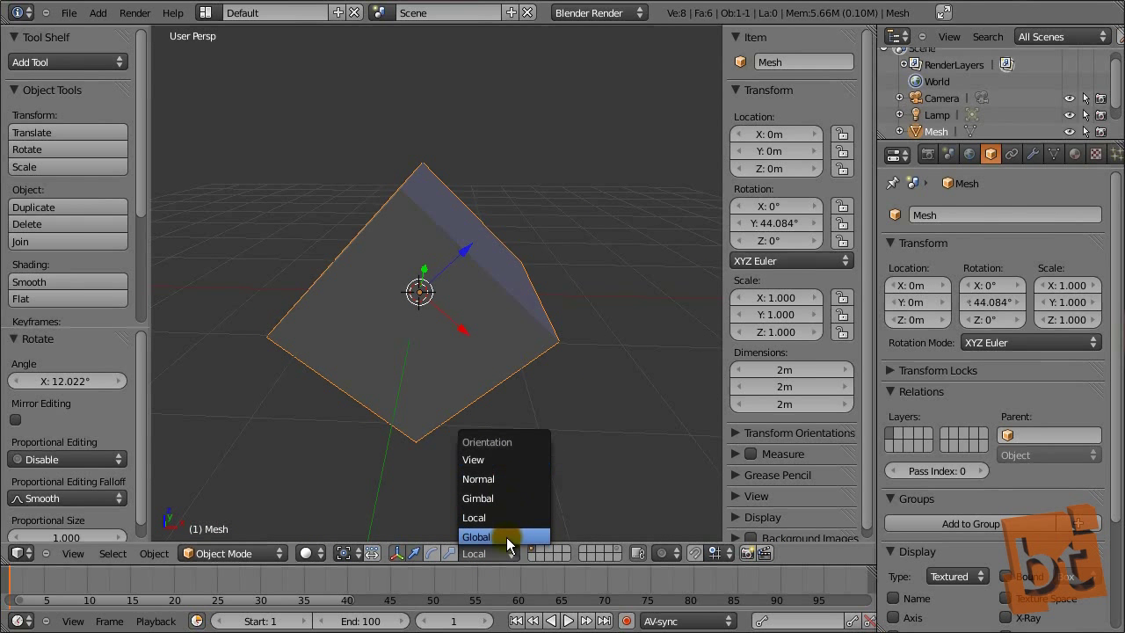
pyautogui.moveTo(571, 328); pyautogui.dragTo(511, 301, button='middle')
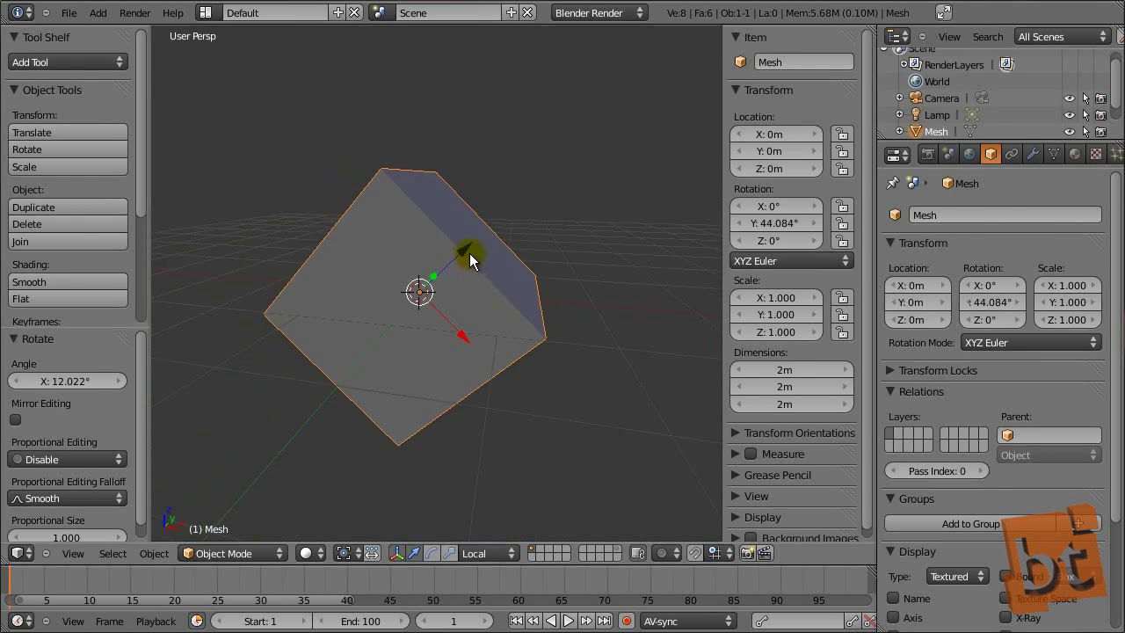
# - In the sidebar's Transform Orientations panel, create an orientation from the cube and select Mesh
pyautogui.scroll(-1, 754, 422)
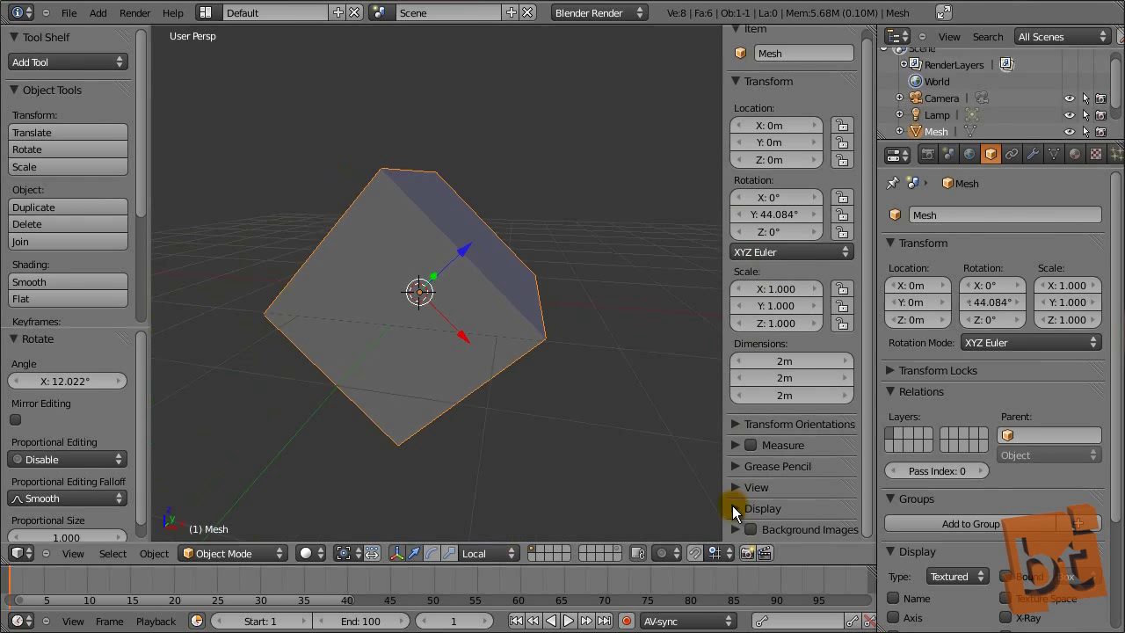
pyautogui.click(735, 425)
pyautogui.scroll(-2, 779, 271)
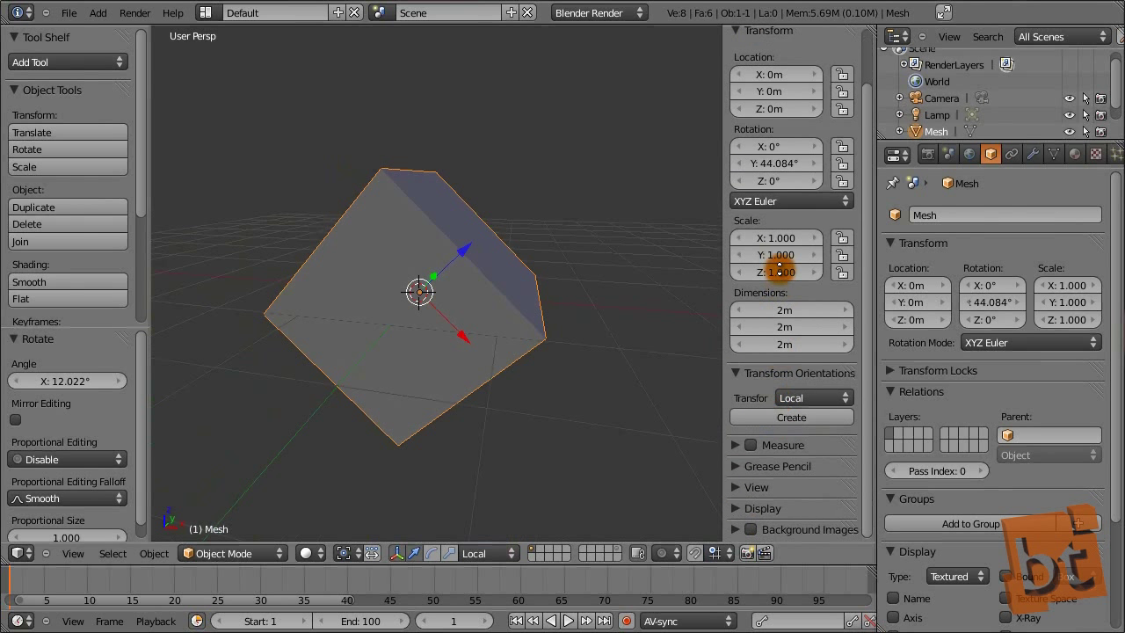
pyautogui.click(796, 395)
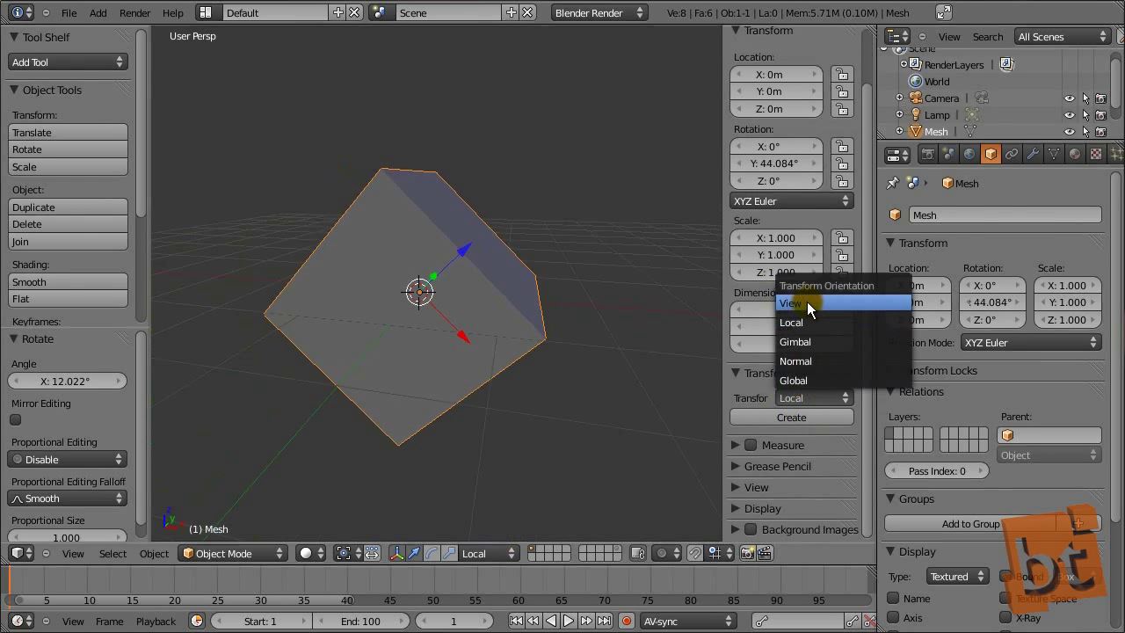
pyautogui.click(738, 421)
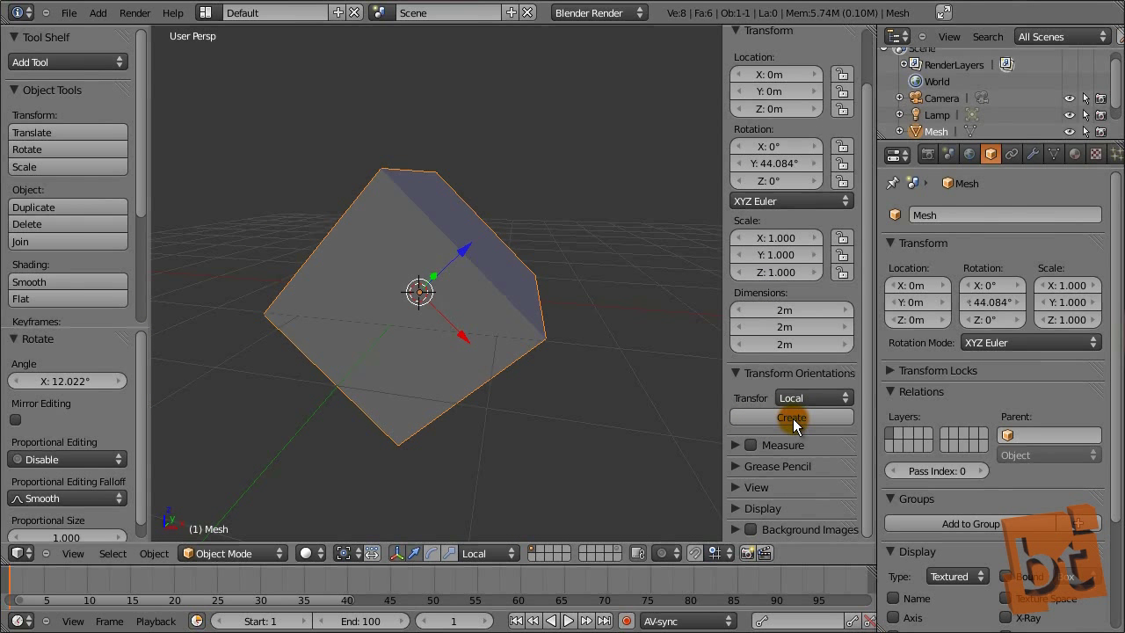
pyautogui.click(793, 419)
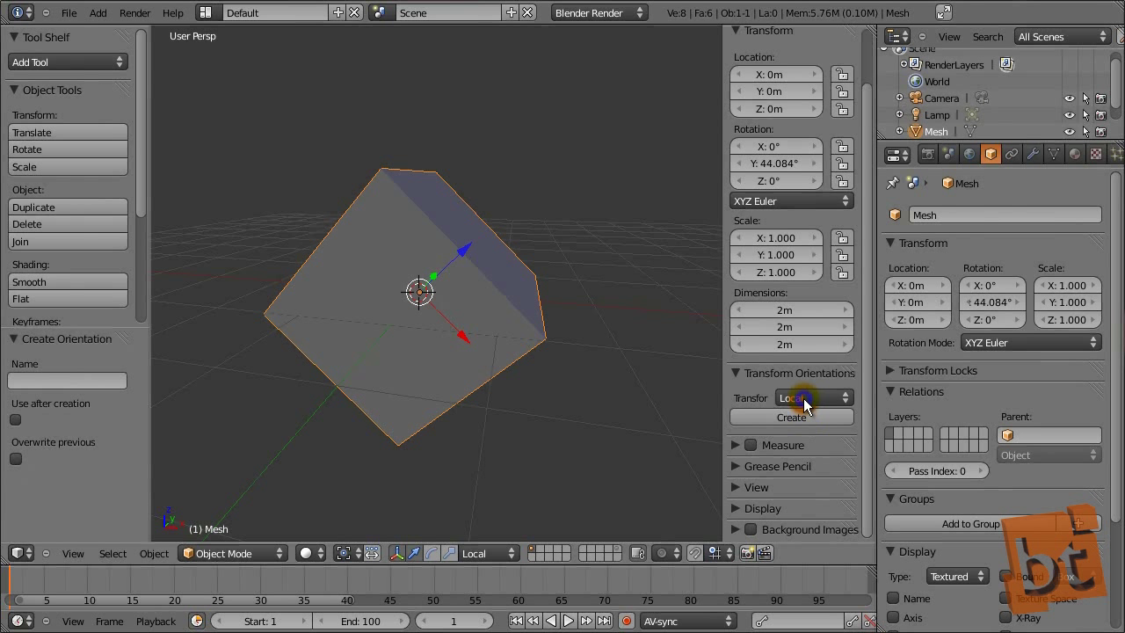
pyautogui.click(808, 398)
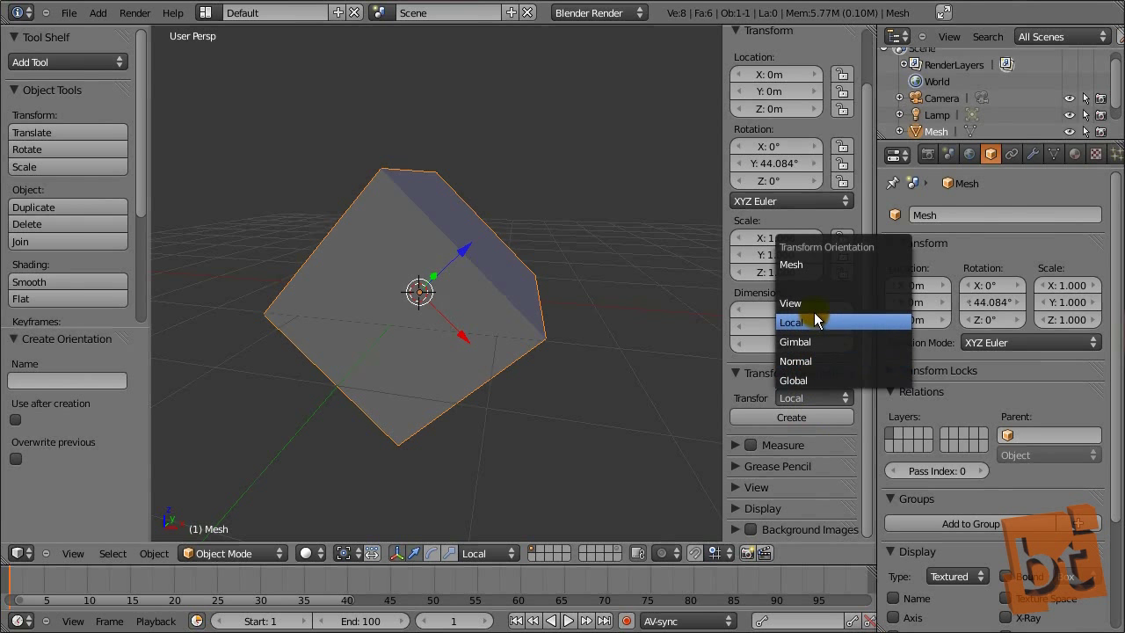
pyautogui.click(808, 265)
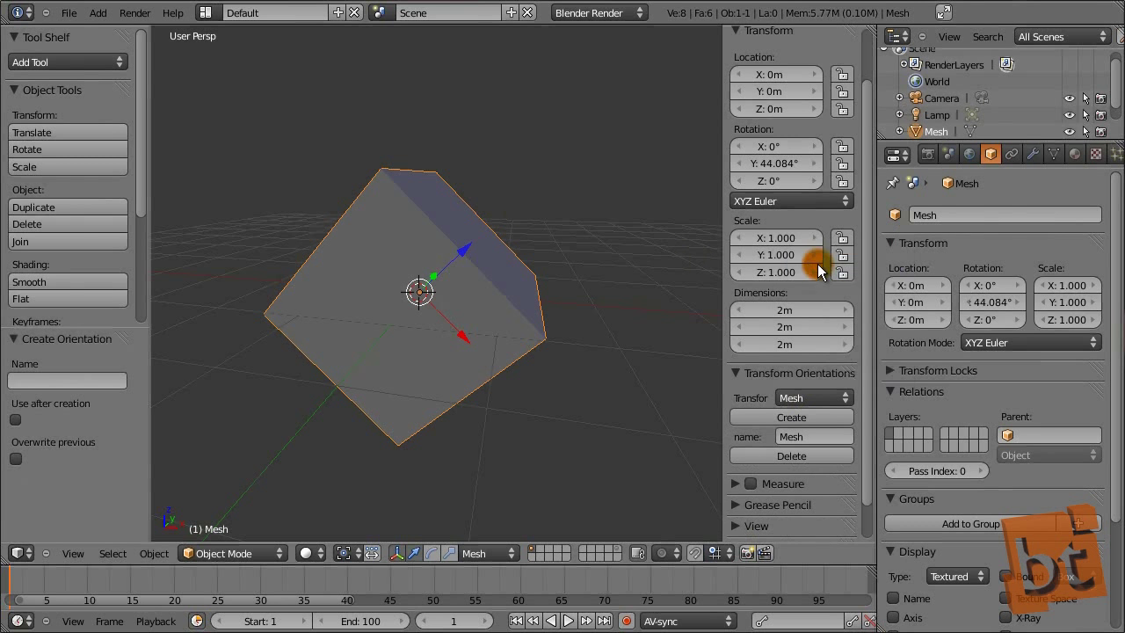
# - Add a plane and scale it to 1.471
pyautogui.moveTo(384, 267); pyautogui.dragTo(455, 400, button='middle')
pyautogui.hotkey('shift', 'a')
pyautogui.moveTo(508, 340)
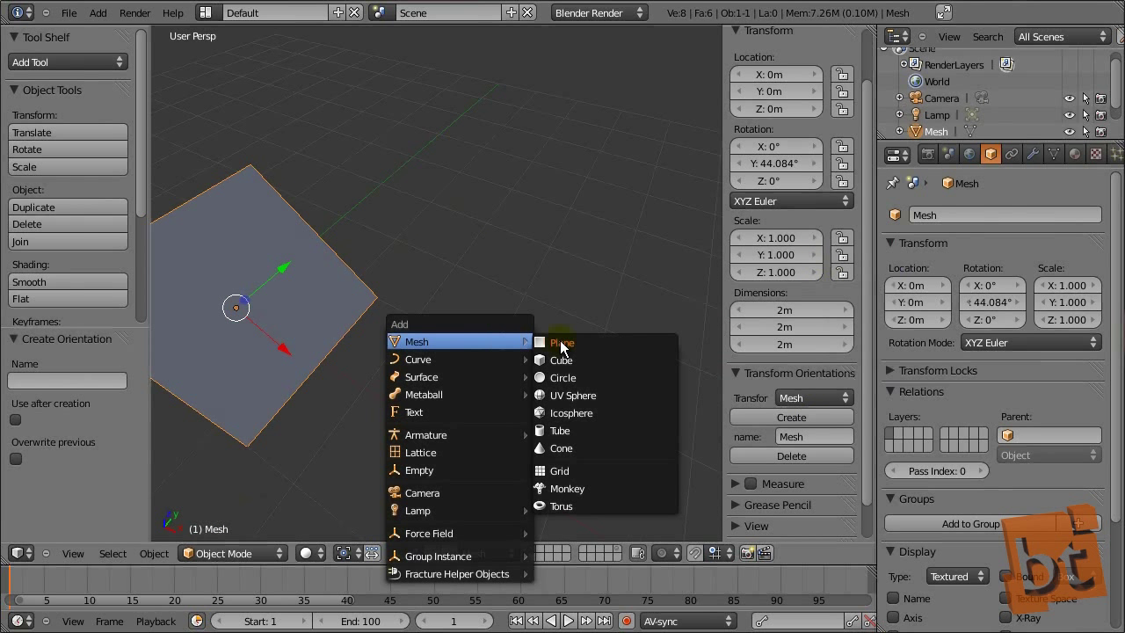
pyautogui.click(562, 342)
pyautogui.press('s')
pyautogui.click(622, 367)
# - Reselect the plane and move it along a single constrained axis
pyautogui.moveTo(527, 431); pyautogui.dragTo(441, 332, button='middle')
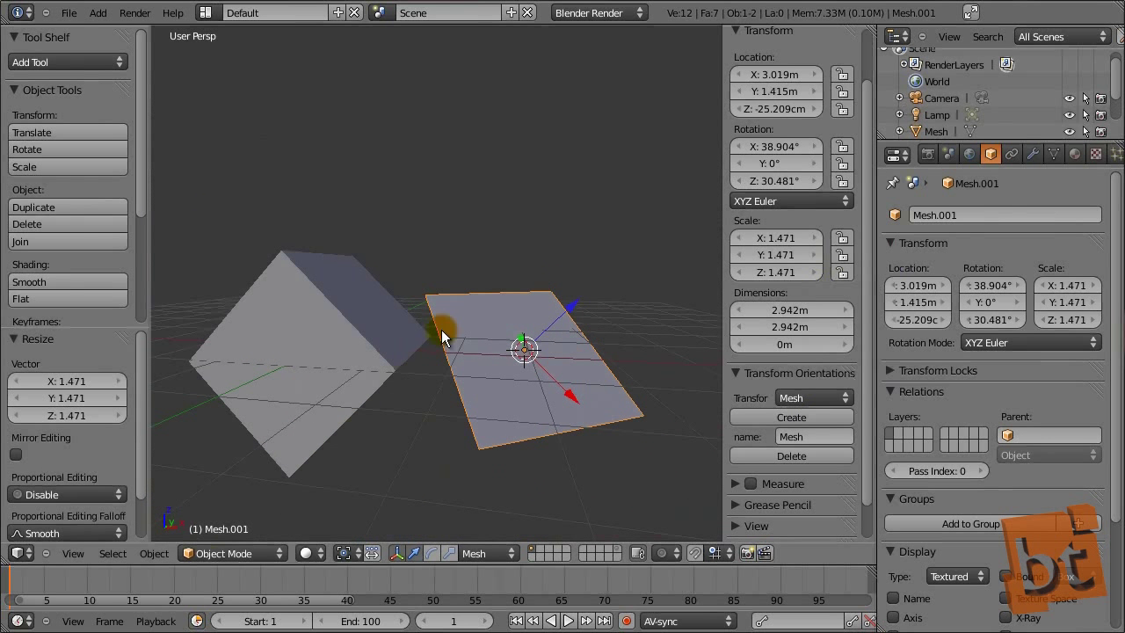
pyautogui.rightClick(352, 332)
pyautogui.rightClick(530, 345)
pyautogui.press('g')
pyautogui.press('z')
pyautogui.press('z')
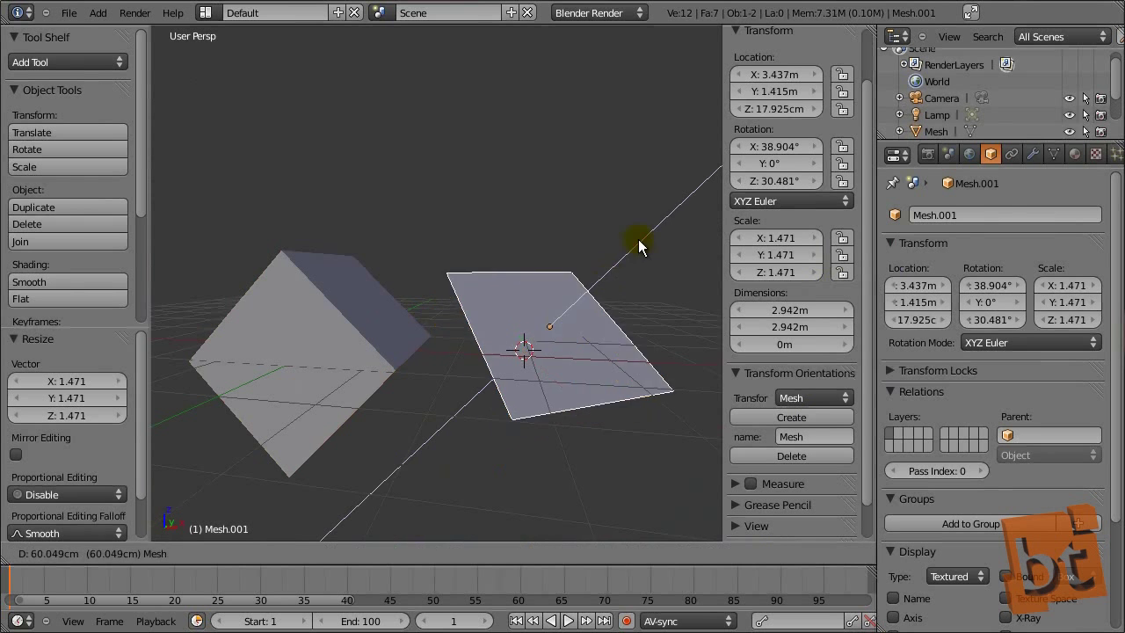
pyautogui.click(589, 309)
# - Rotate the plane, cancel a further move, then undo the last rotation
pyautogui.press('r')
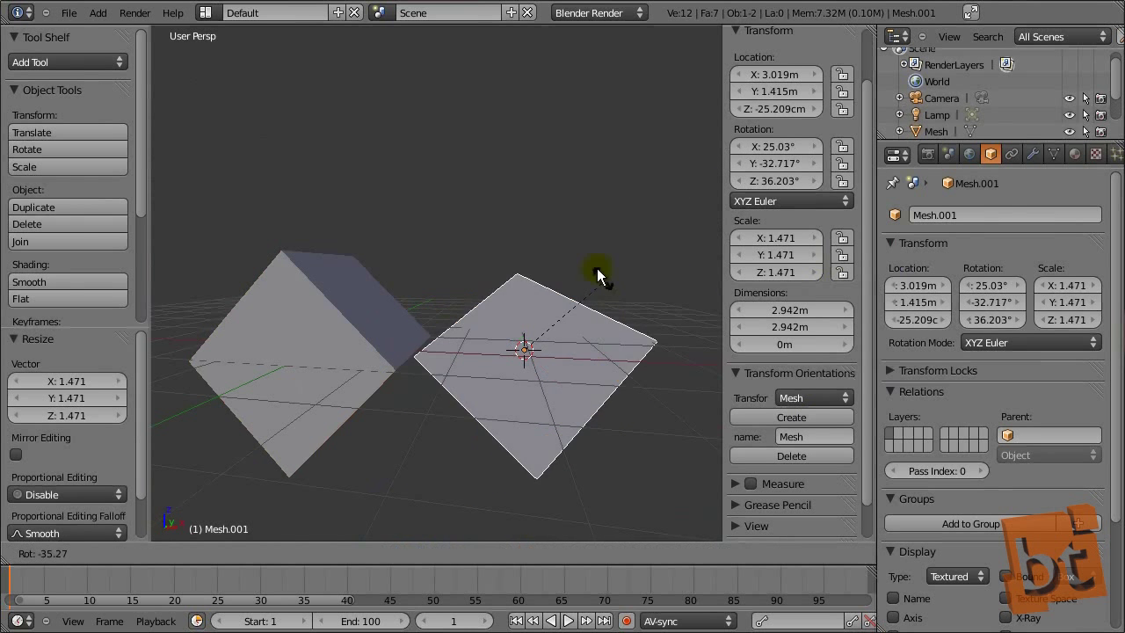
pyautogui.click(562, 235)
pyautogui.press('g')
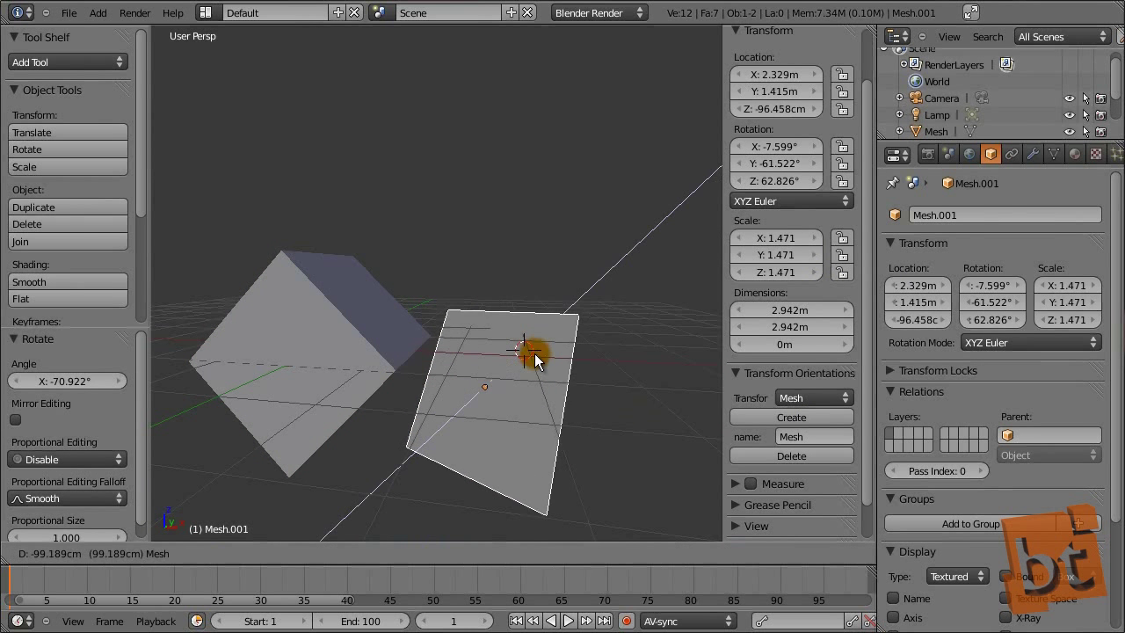
pyautogui.rightClick(564, 324)
pyautogui.moveTo(564, 324); pyautogui.dragTo(527, 326, button='middle')
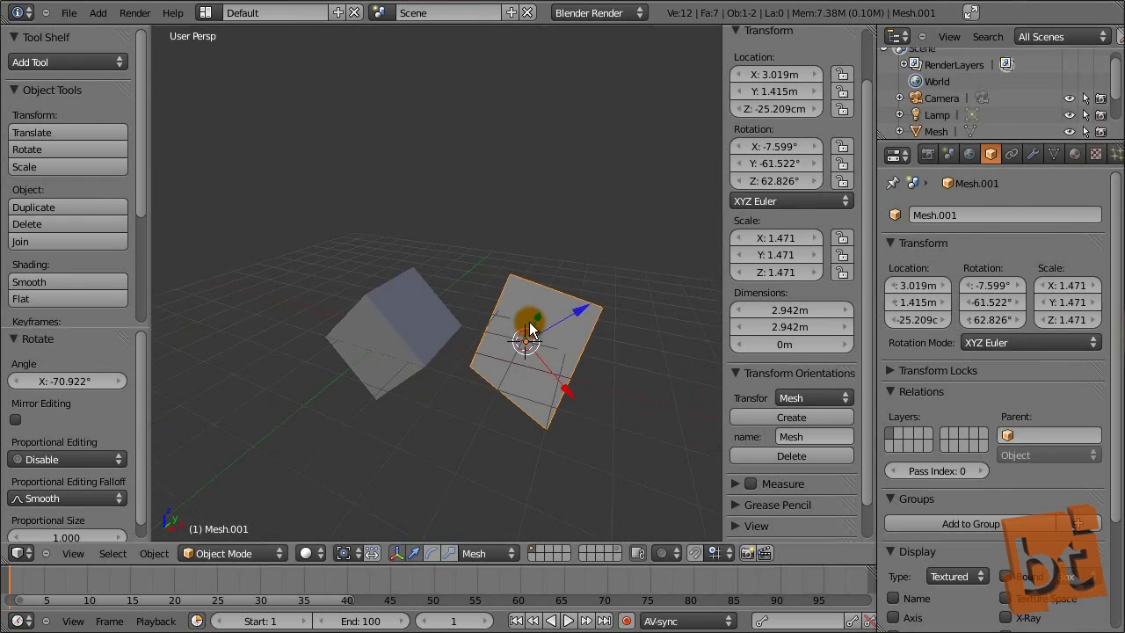
pyautogui.hotkey('ctrl', 'z')
pyautogui.hotkey('ctrl', 'z')
pyautogui.hotkey('ctrl', 'z')
pyautogui.hotkey('ctrl', 'z')
pyautogui.hotkey('ctrl', 'z')
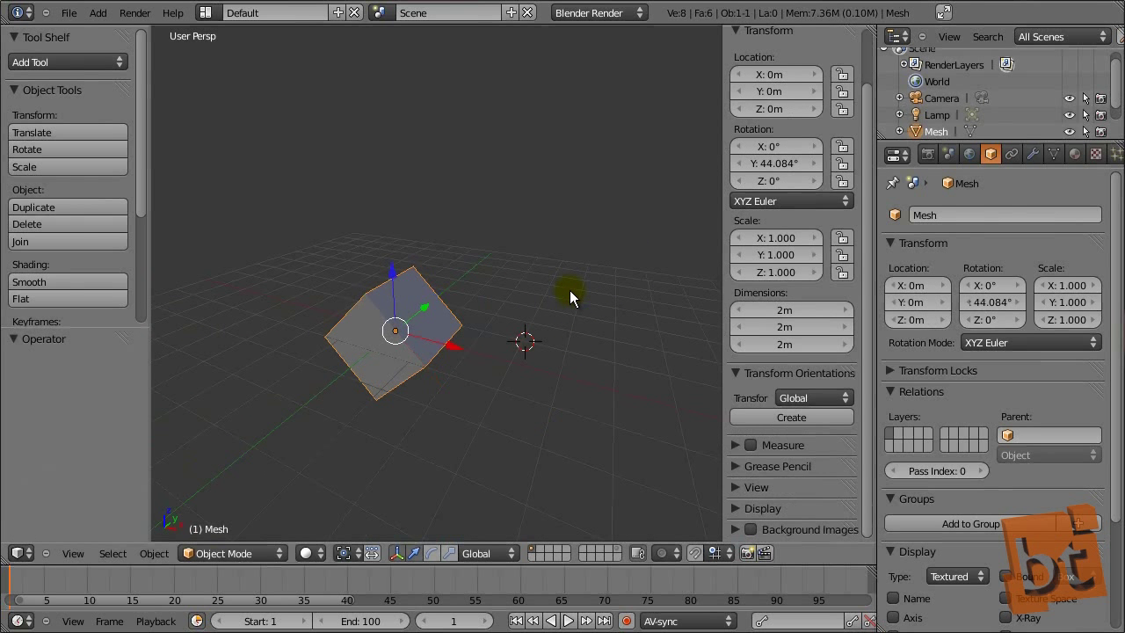
# - Collapse the Transform Orientations panel in the sidebar
pyautogui.moveTo(514, 351); pyautogui.dragTo(681, 402, button='middle')
pyautogui.scroll(5, 535, 303)
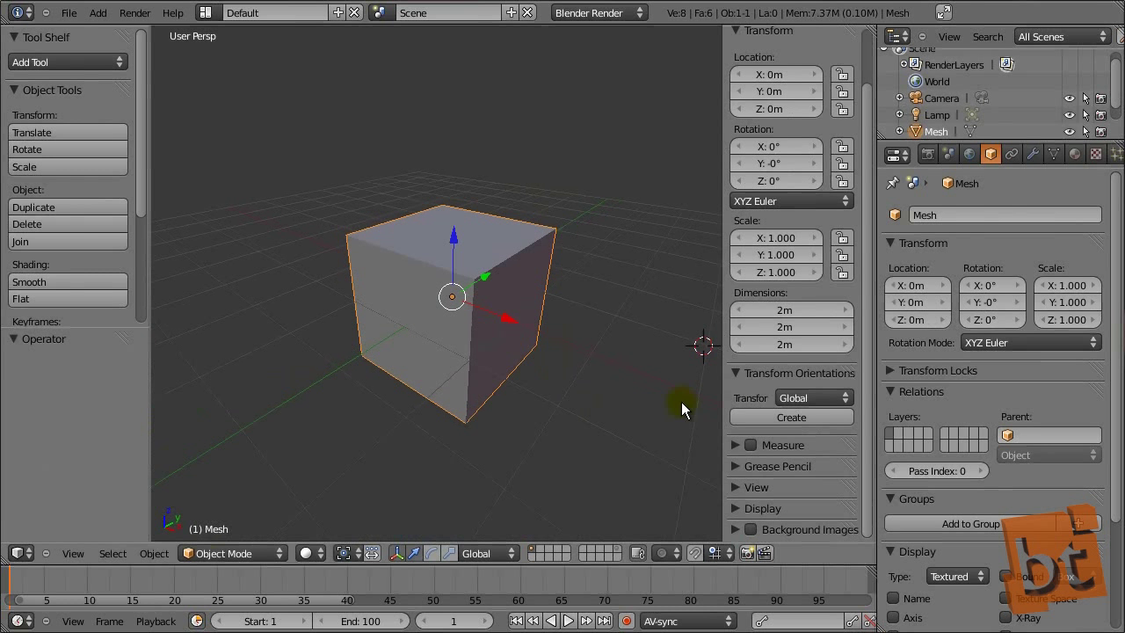
pyautogui.click(734, 373)
pyautogui.moveTo(500, 377); pyautogui.dragTo(513, 327, button='middle')
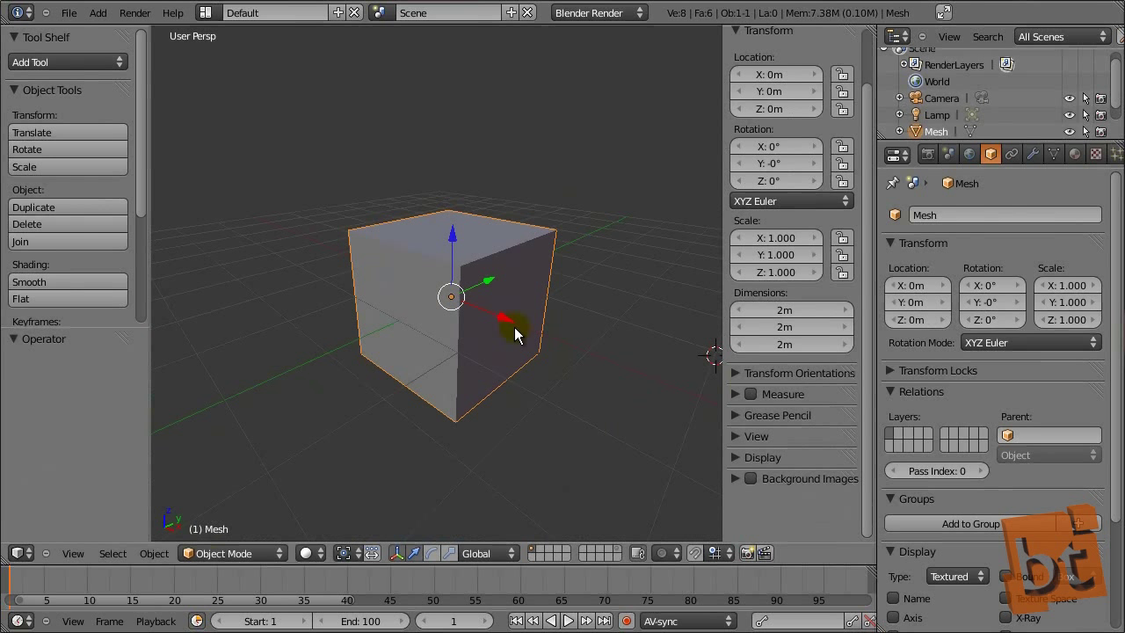
# - Keep Global in the Alt+Space orientation menu, then deselect and reselect the cube
pyautogui.hotkey('alt', 'space')
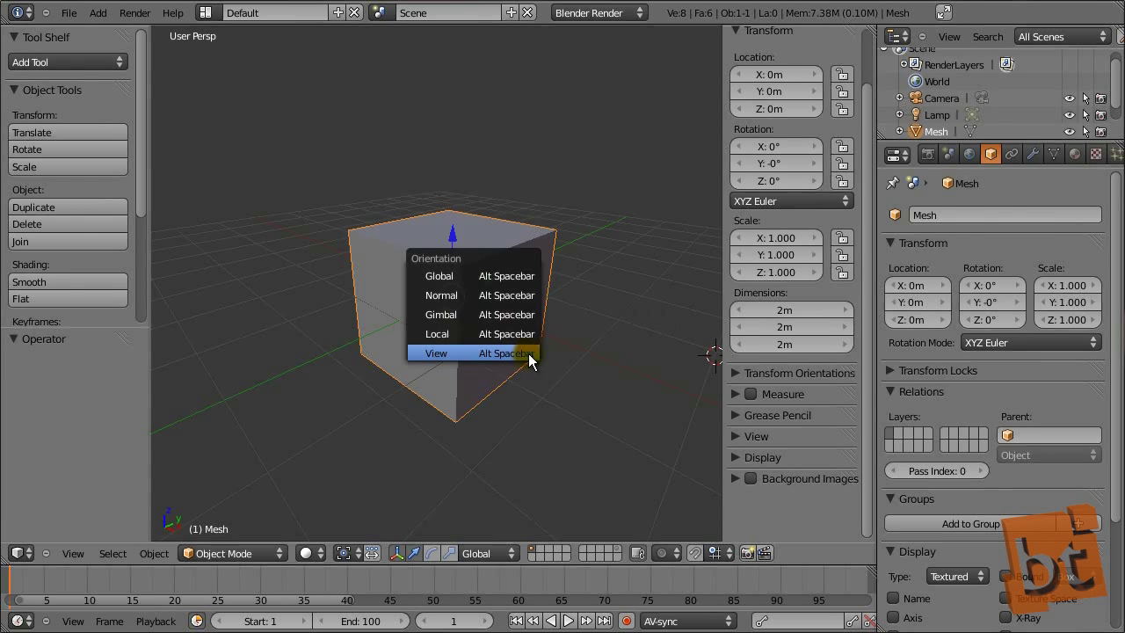
pyautogui.click(460, 277)
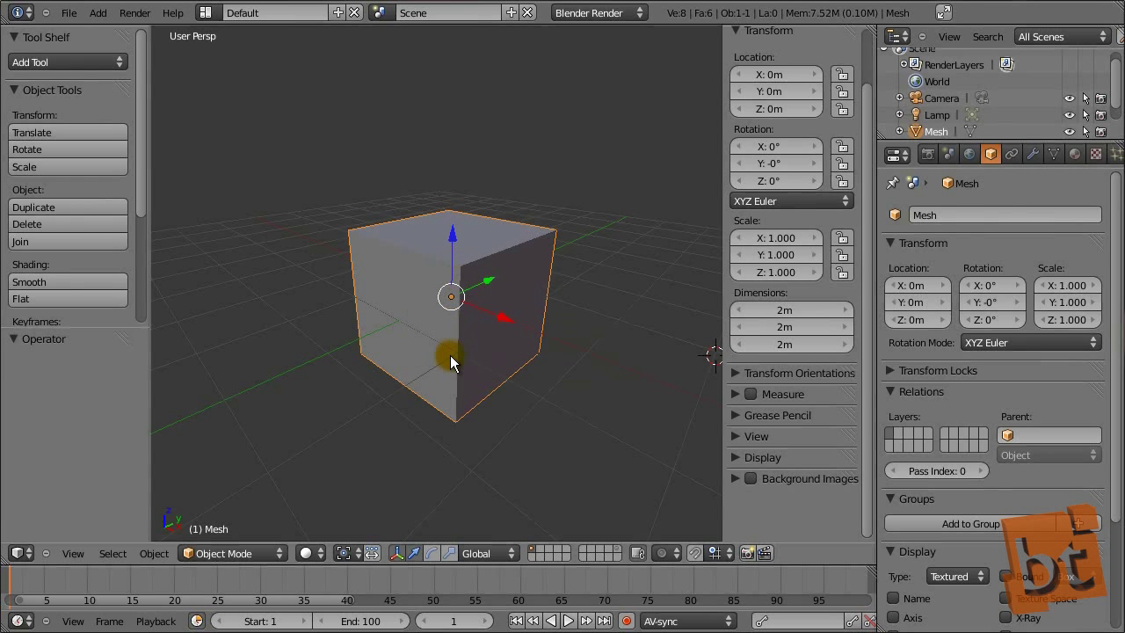
pyautogui.press('a')
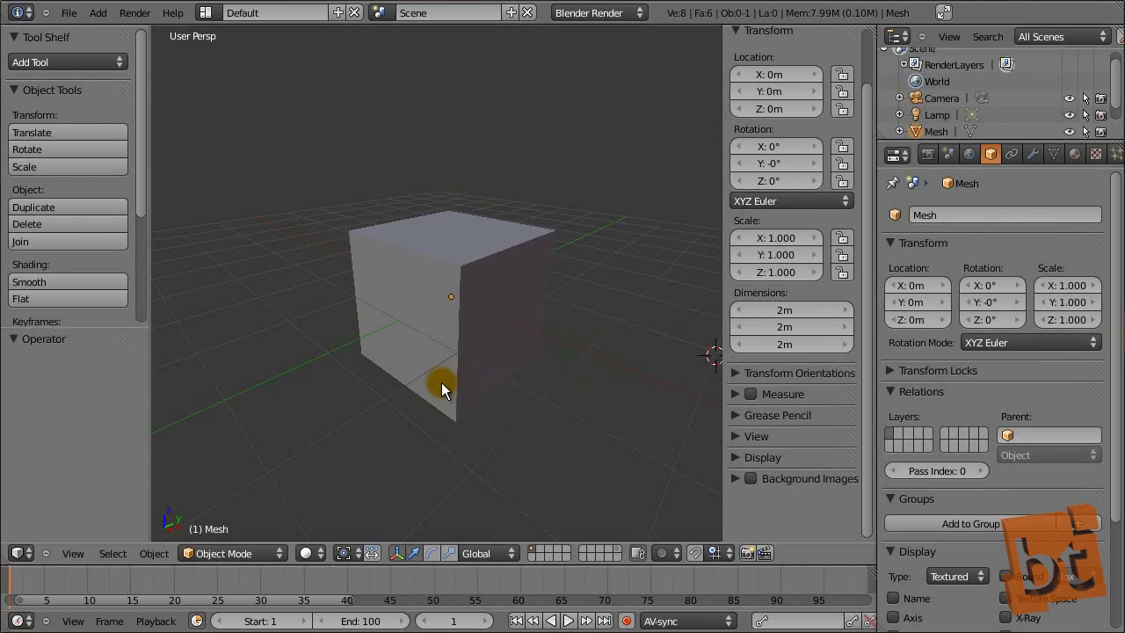
pyautogui.rightClick(457, 303)
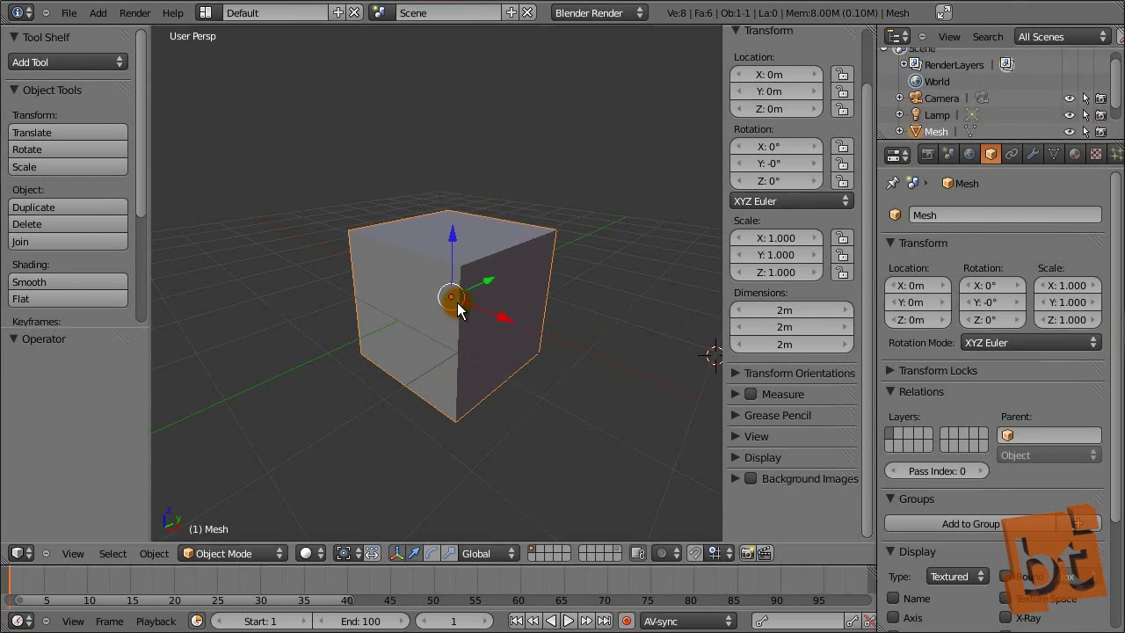
# - Hide the transform manipulator and try free move, rotate and scale, cancelling each
pyautogui.click(397, 554)
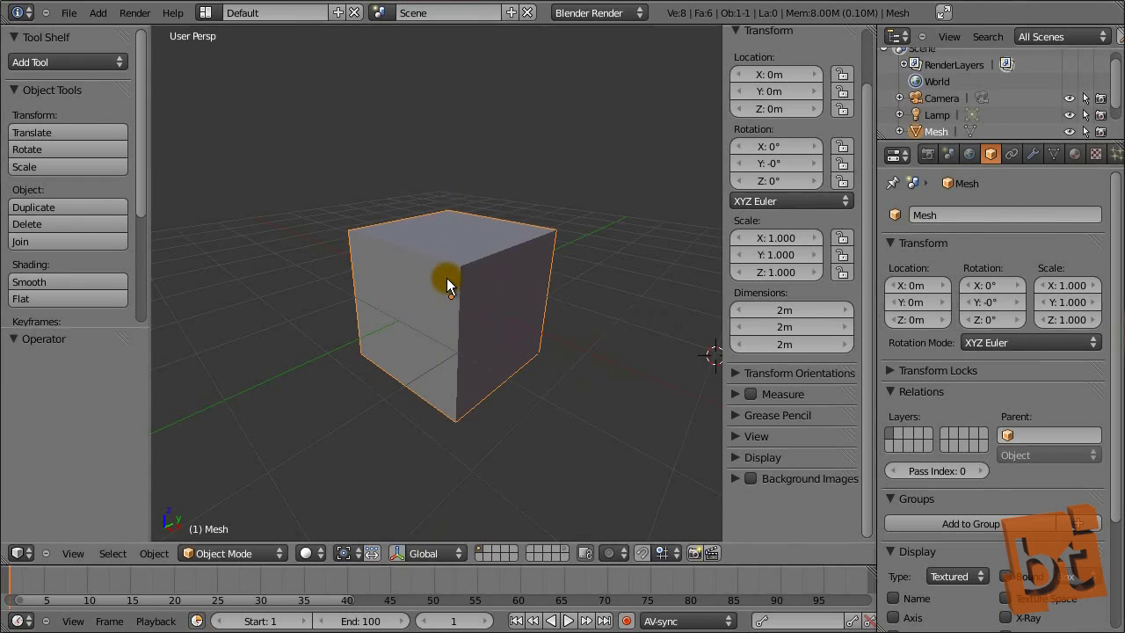
pyautogui.press('g')
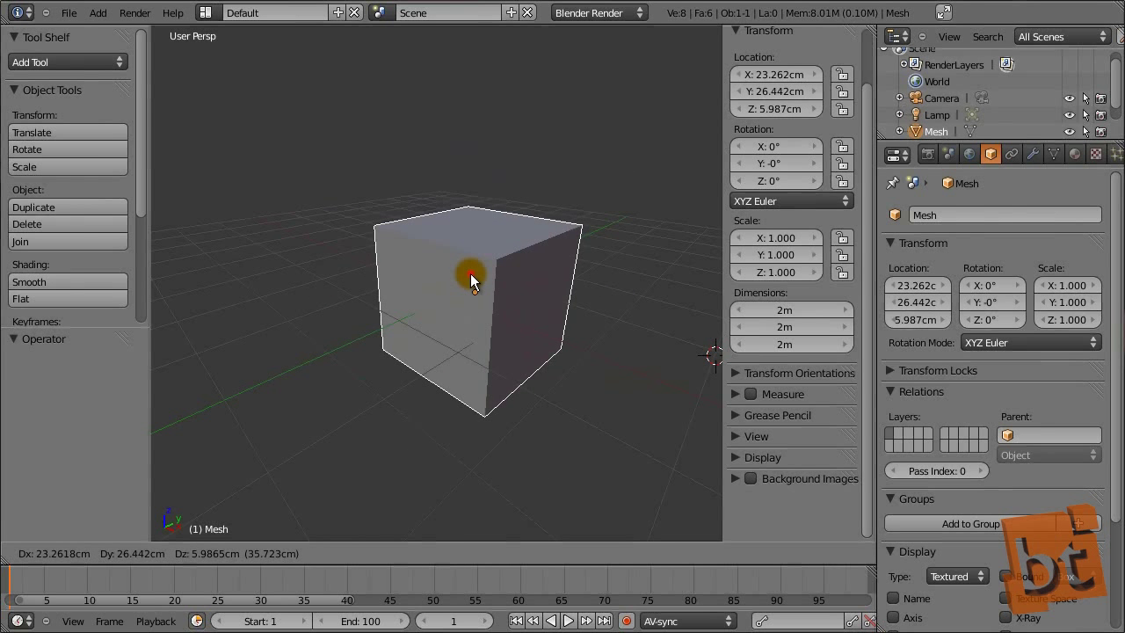
pyautogui.rightClick(470, 274)
pyautogui.press('r')
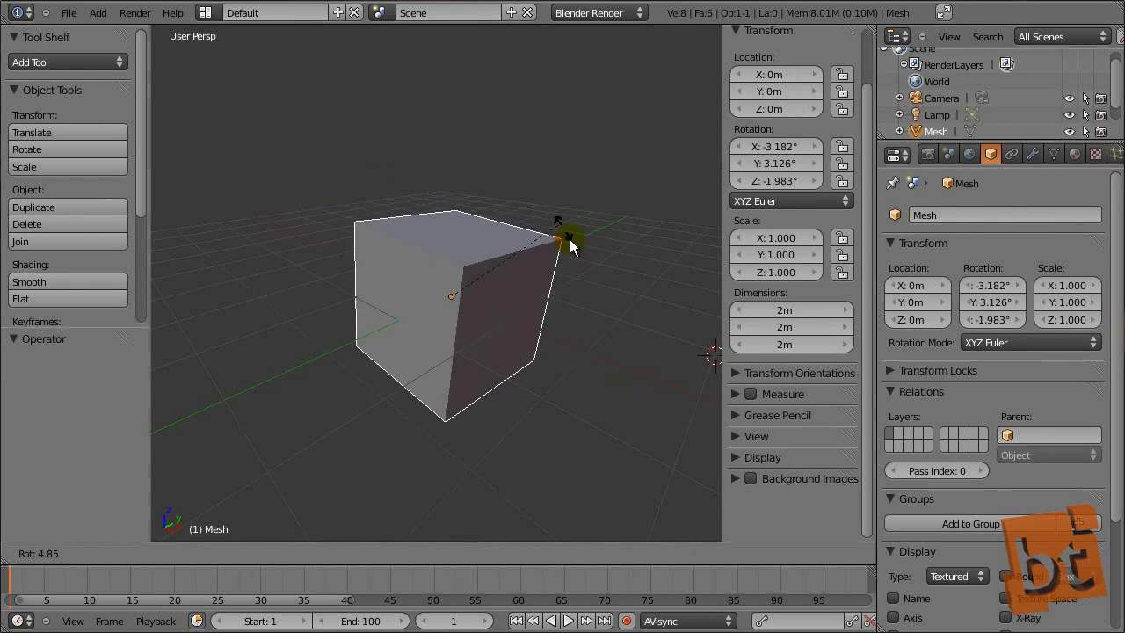
pyautogui.rightClick(439, 172)
pyautogui.press('s')
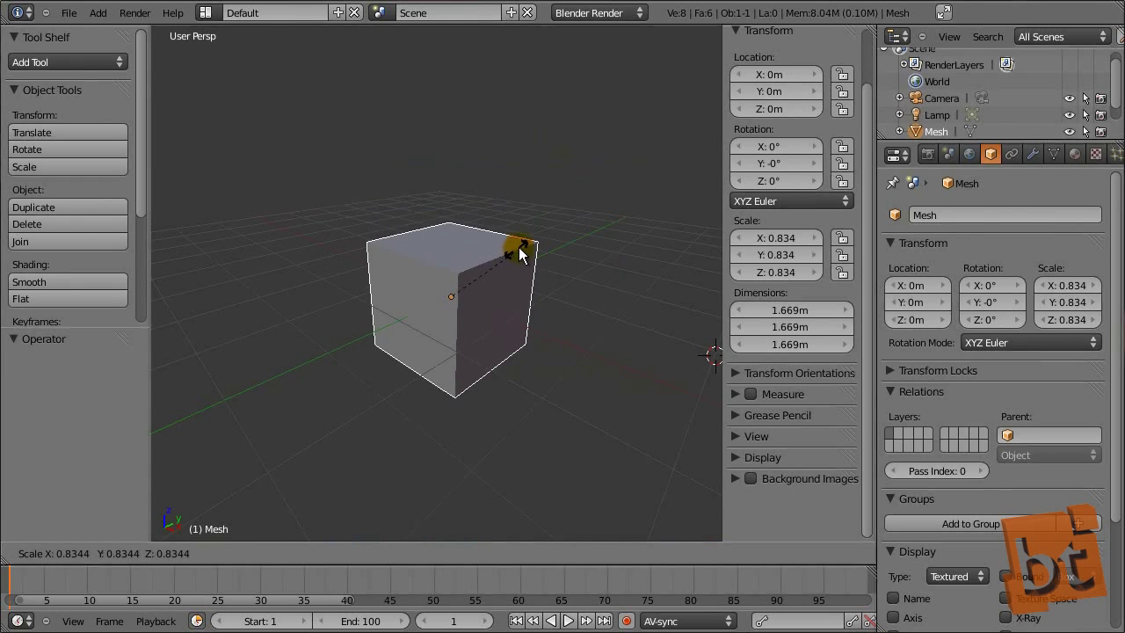
pyautogui.rightClick(535, 220)
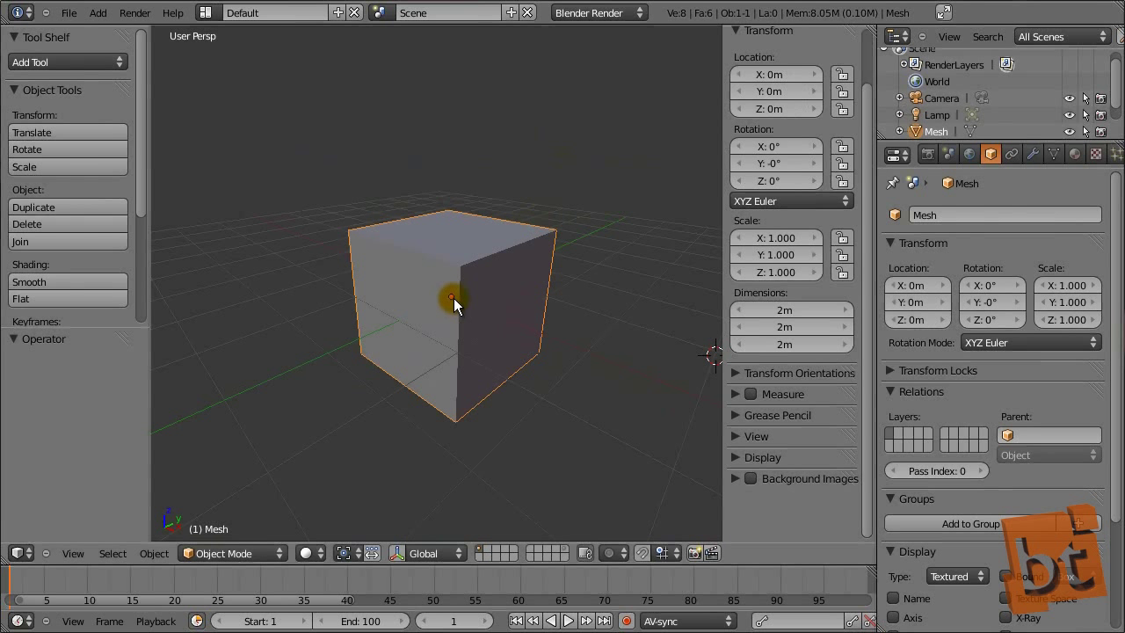
# - Try cube moves constrained to Y and Z, cancel them, then start a trackball rotation
pyautogui.press('g')
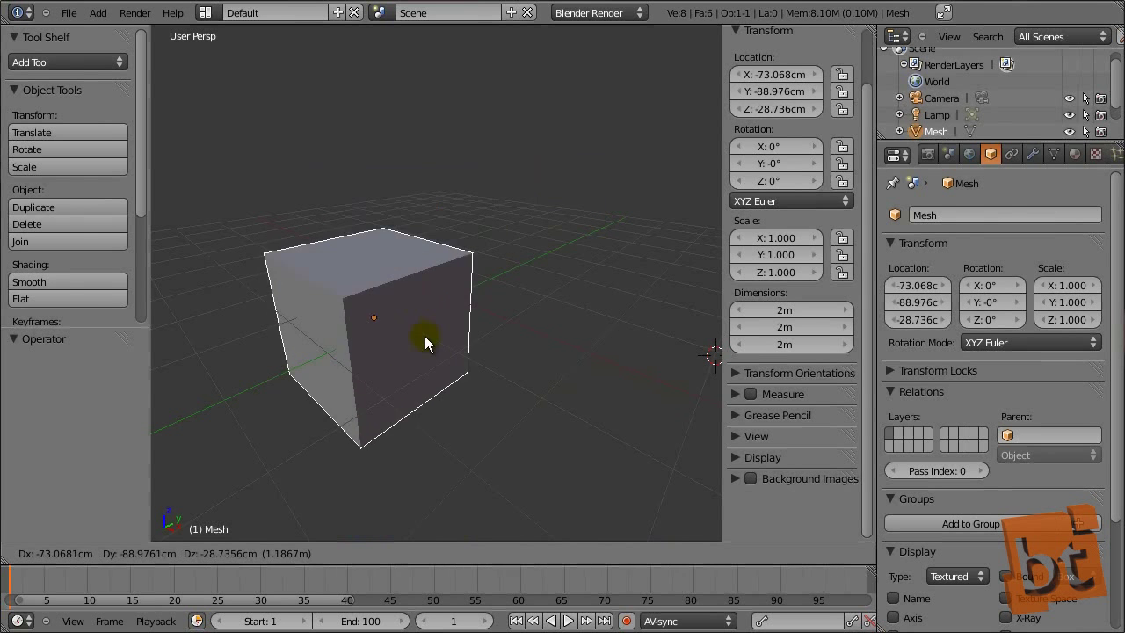
pyautogui.rightClick(458, 221)
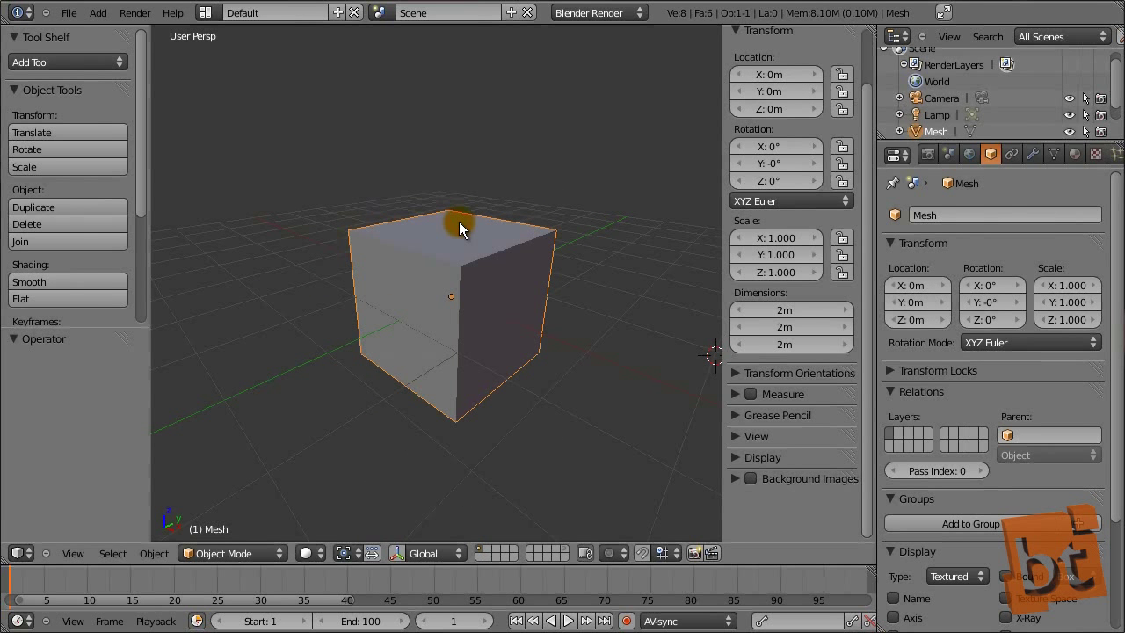
pyautogui.press('g')
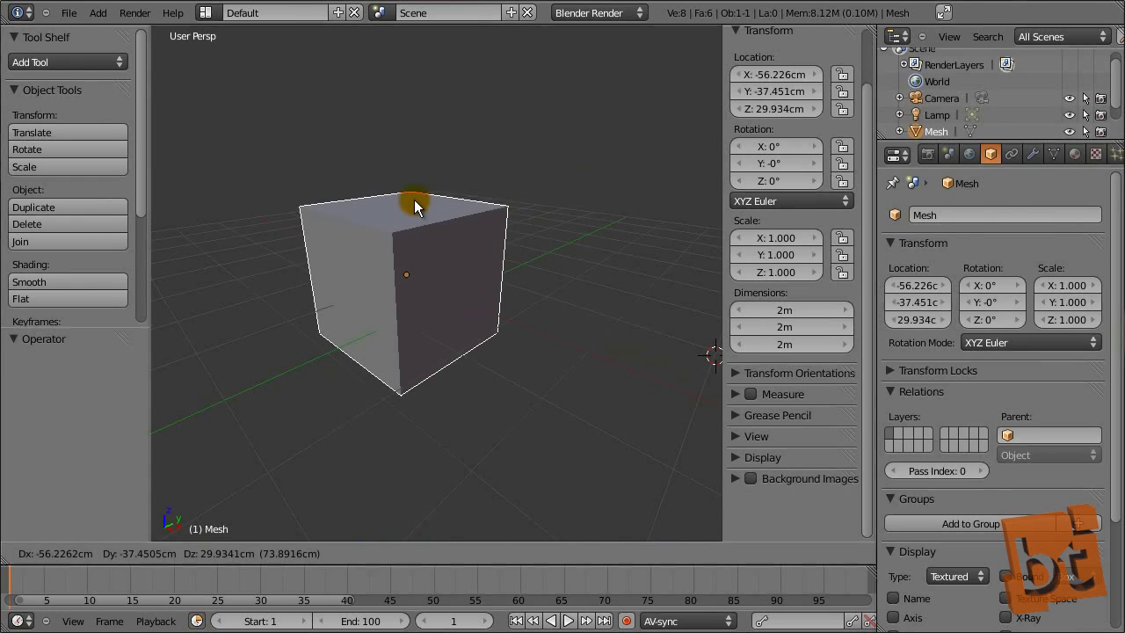
pyautogui.press('y')
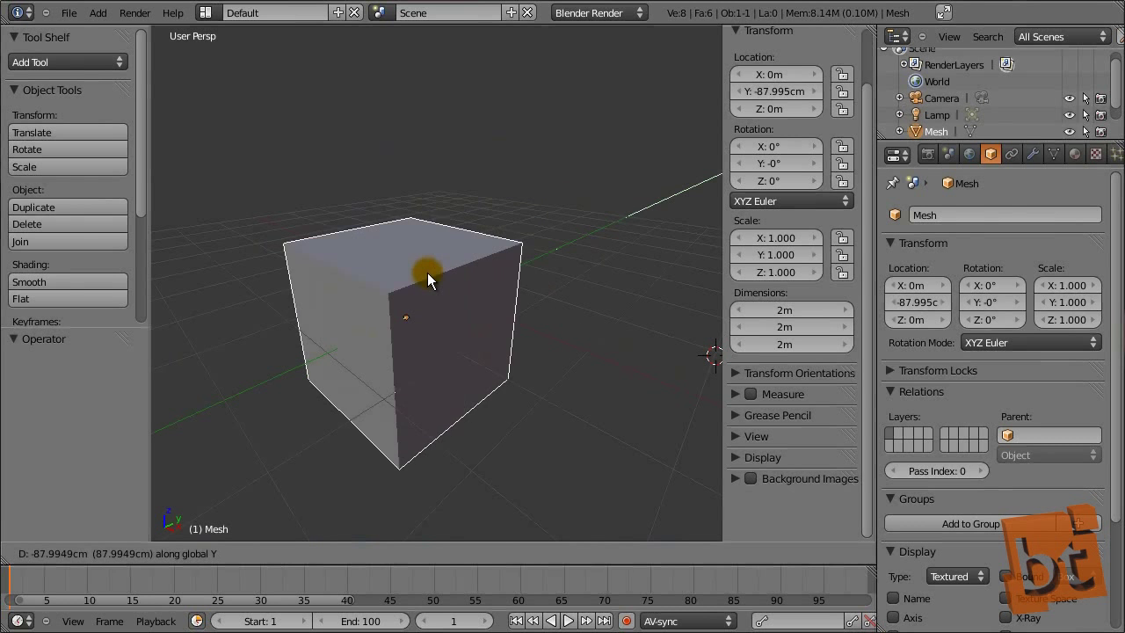
pyautogui.press('z')
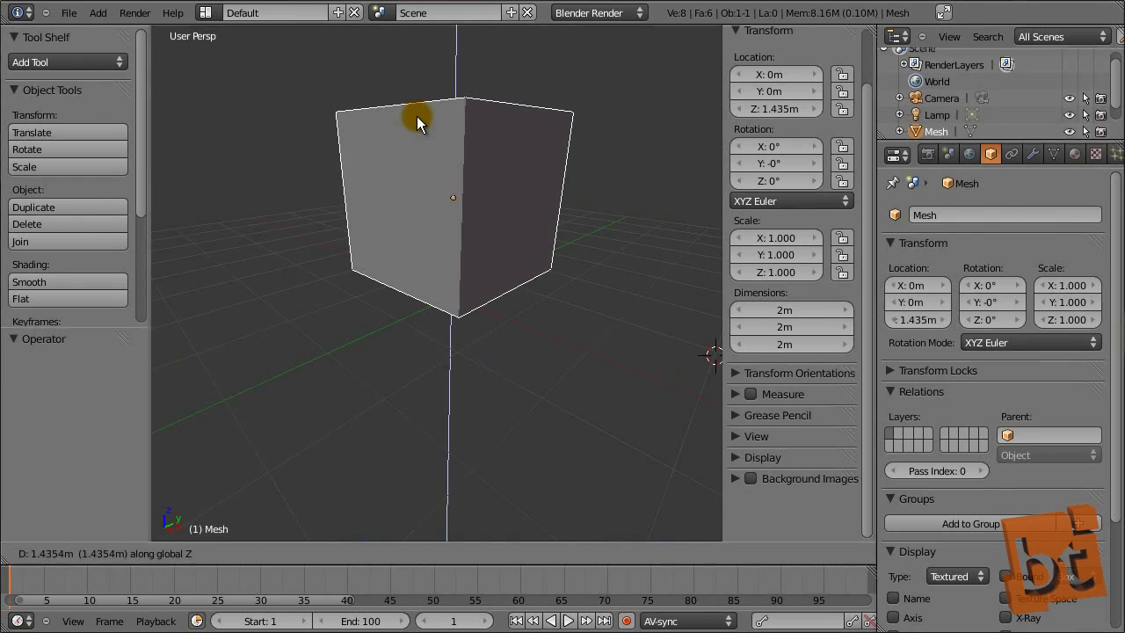
pyautogui.press('Escape')
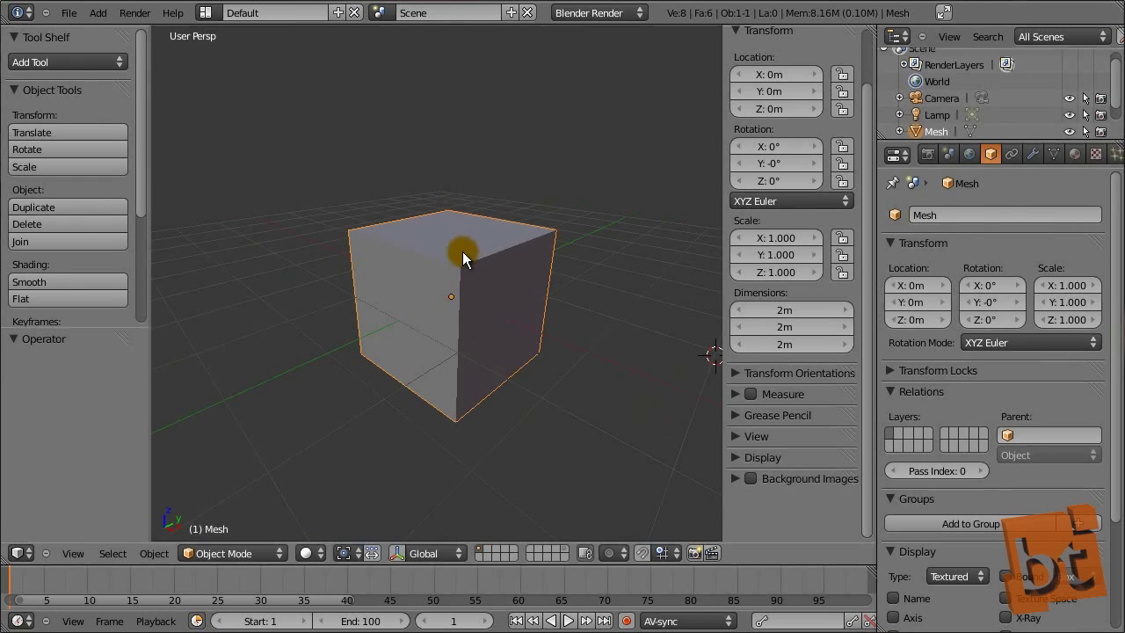
pyautogui.press('r')
pyautogui.press('r')
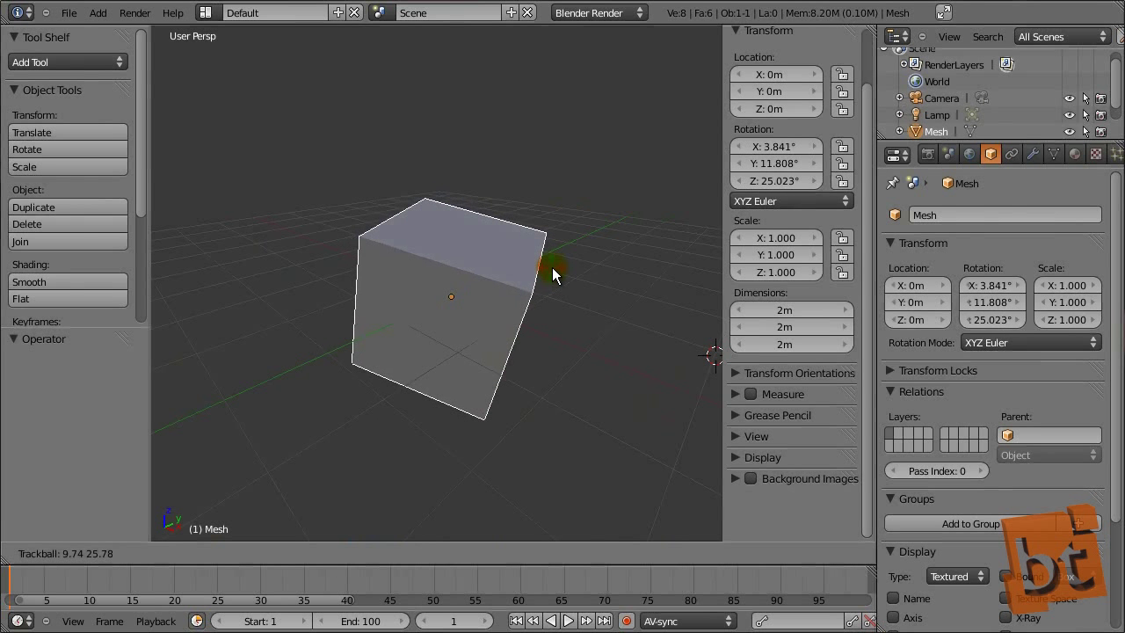
# - Confirm the 3.841°, 11.808°, 25.023° trackball rotation and test local X/Y/Z moves, cancelling
pyautogui.click(552, 268)
pyautogui.moveTo(447, 340); pyautogui.dragTo(477, 270, button='middle')
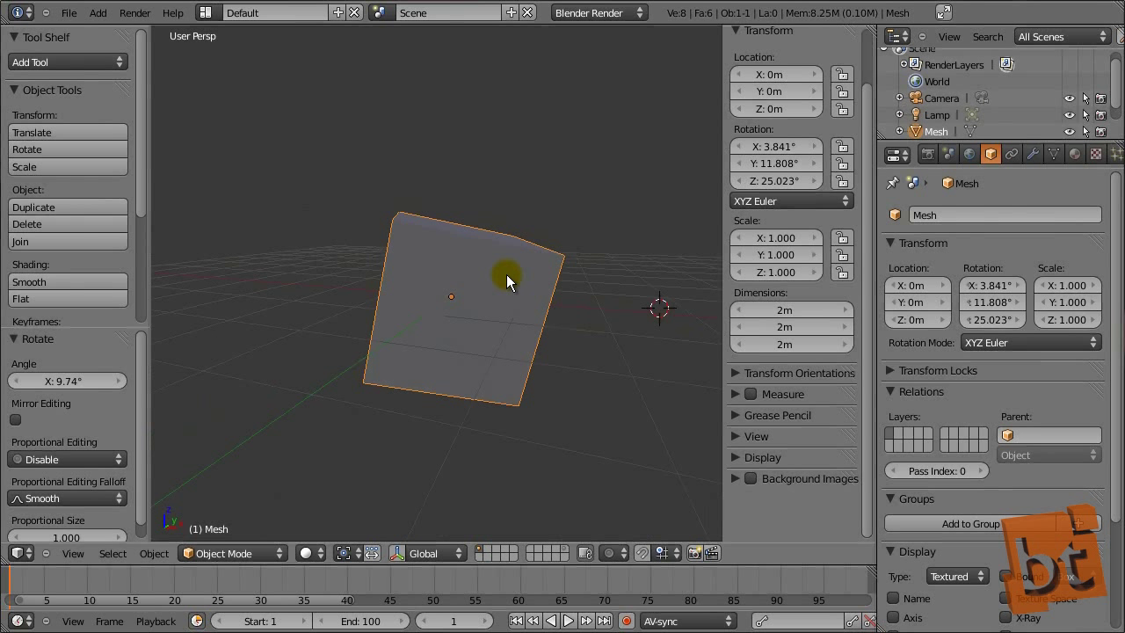
pyautogui.press('g')
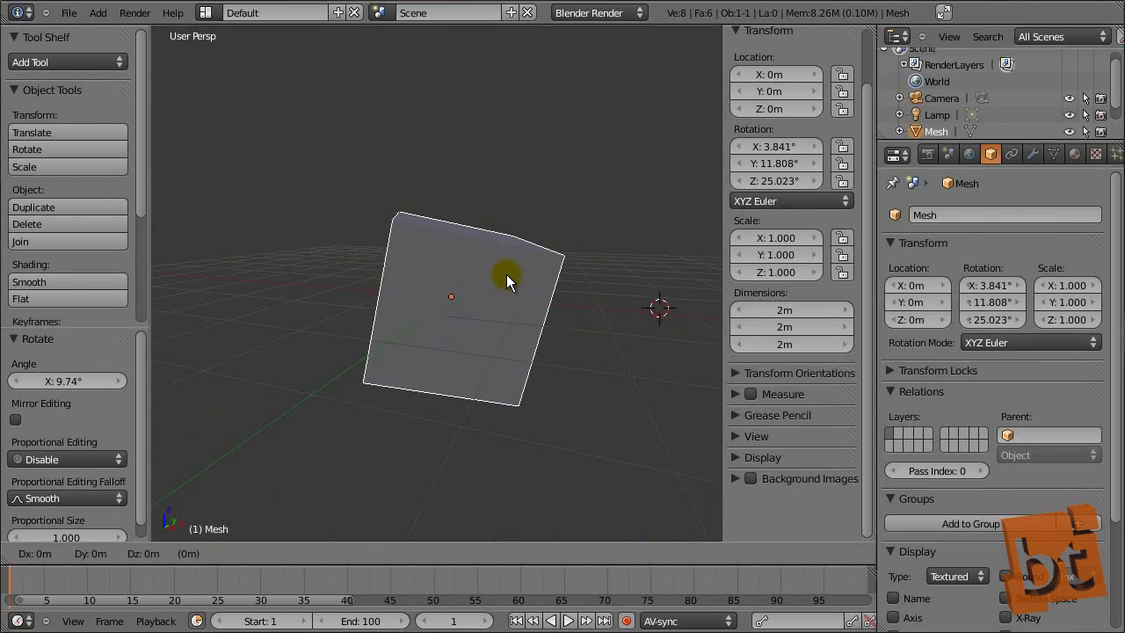
pyautogui.press('x')
pyautogui.press('x')
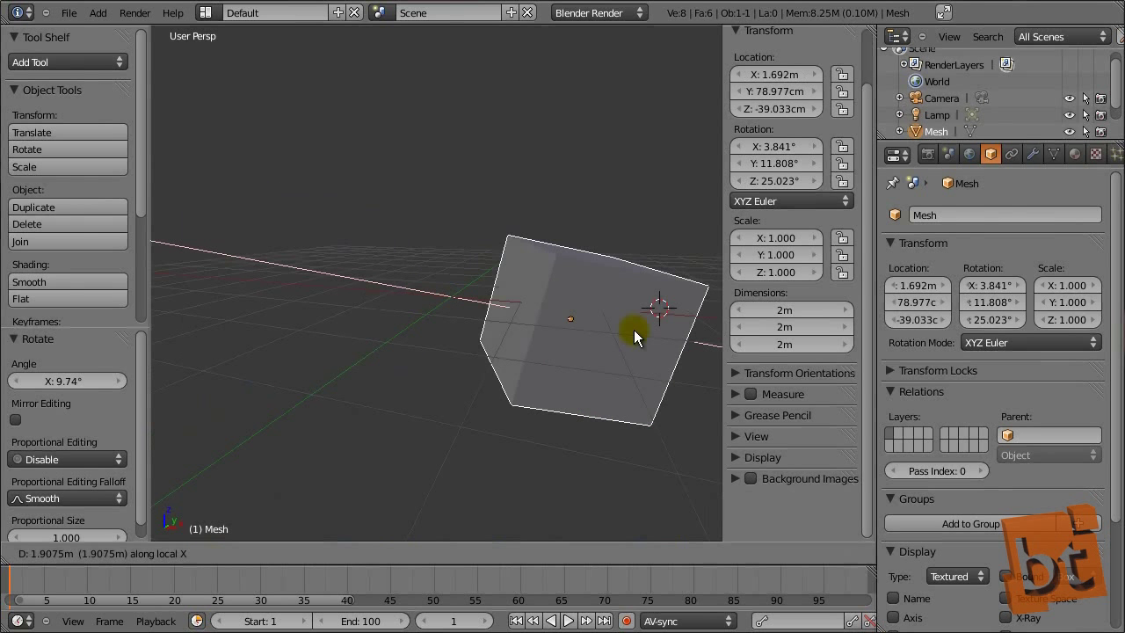
pyautogui.press('y')
pyautogui.press('y')
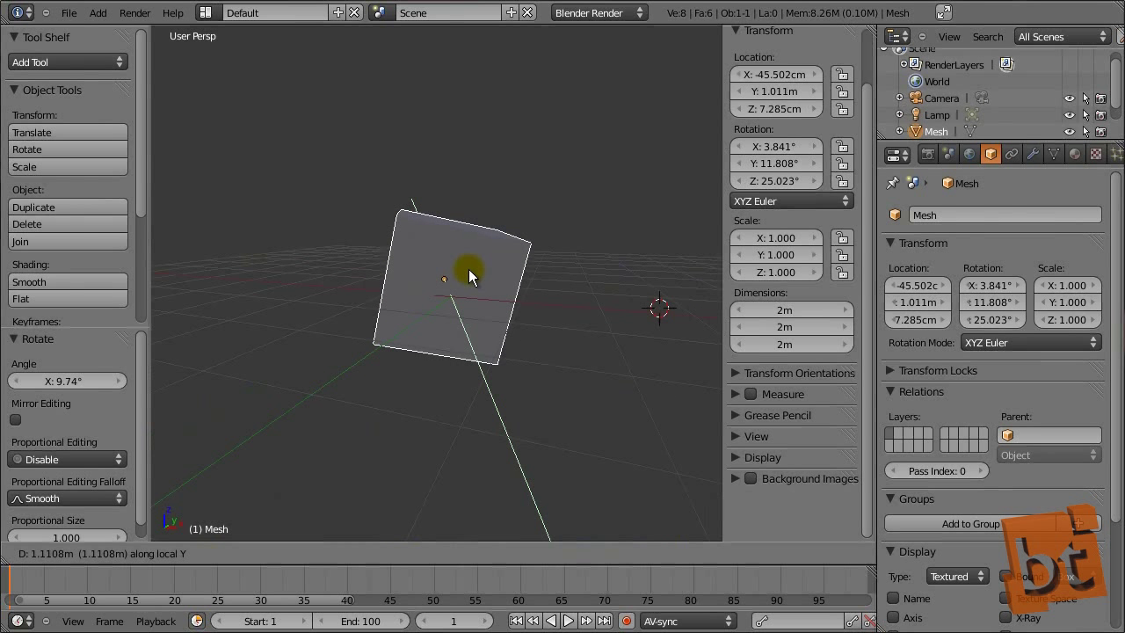
pyautogui.press('z')
pyautogui.press('z')
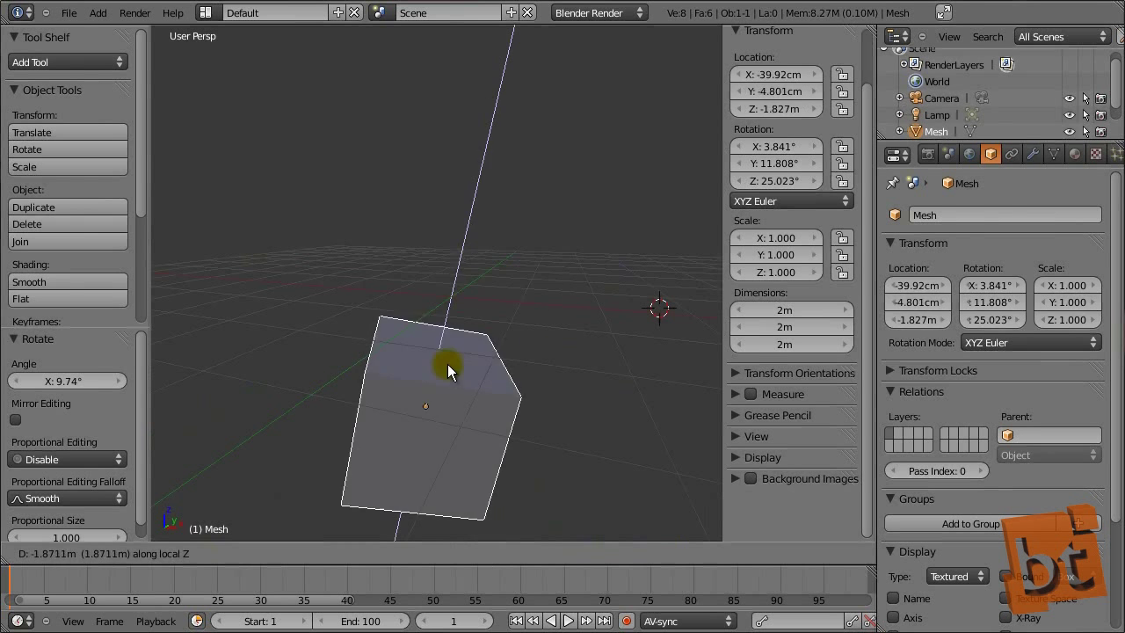
pyautogui.press('Escape')
pyautogui.hotkey('alt', 'g')
# - Test a local X rotation and a global X scale, then deselect the cube
pyautogui.moveTo(562, 277); pyautogui.dragTo(490, 342, button='middle')
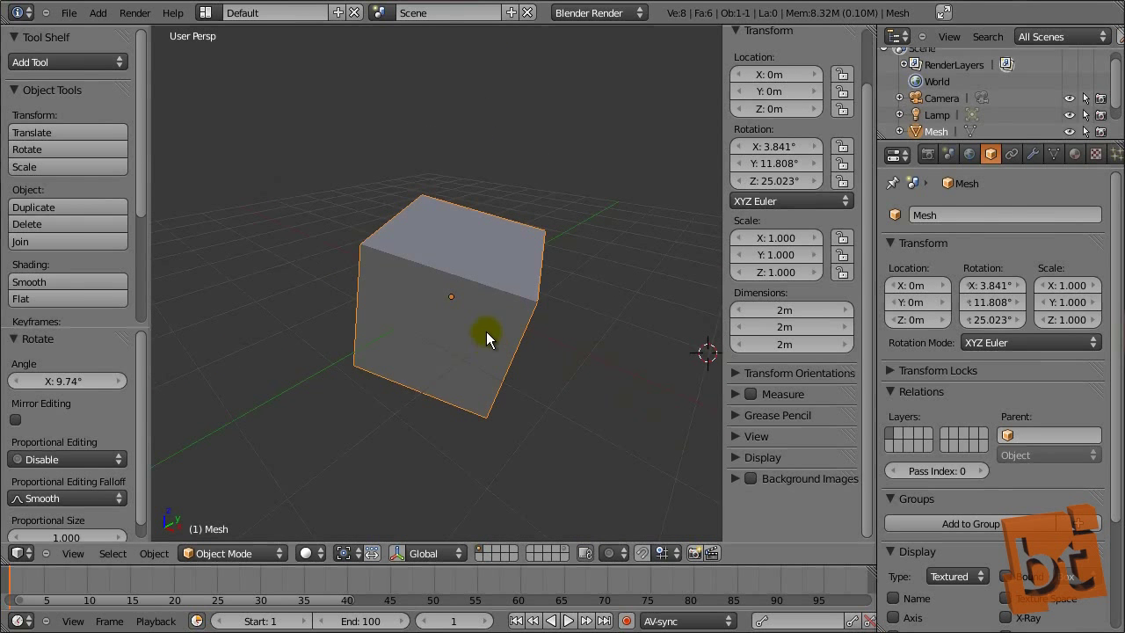
pyautogui.press('r')
pyautogui.press('x')
pyautogui.press('x')
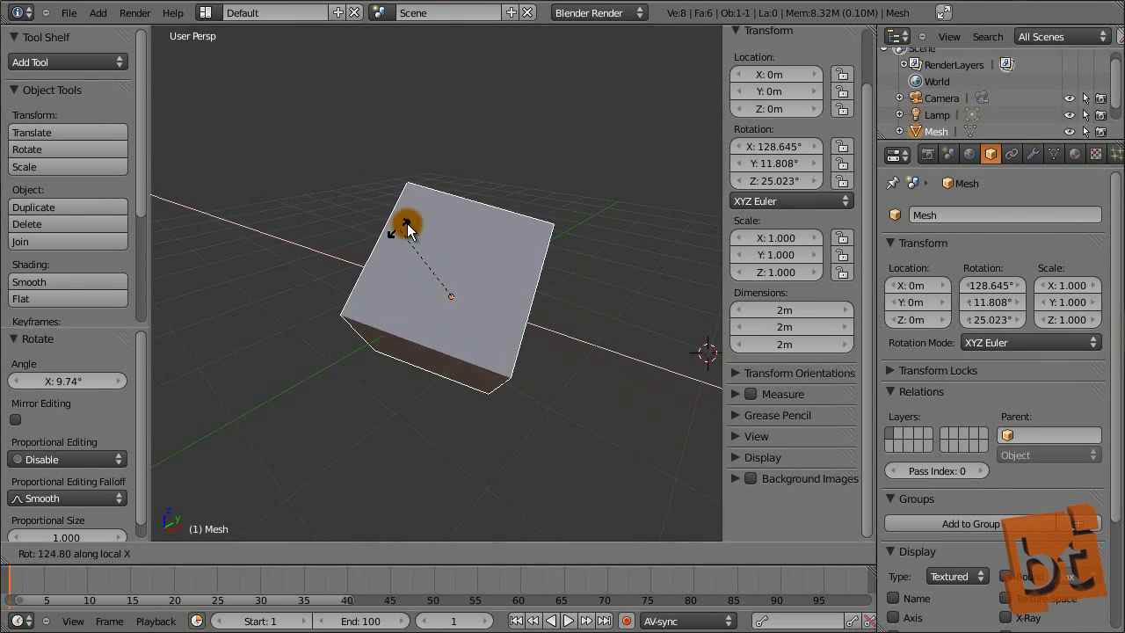
pyautogui.click(501, 184)
pyautogui.press('s')
pyautogui.press('x')
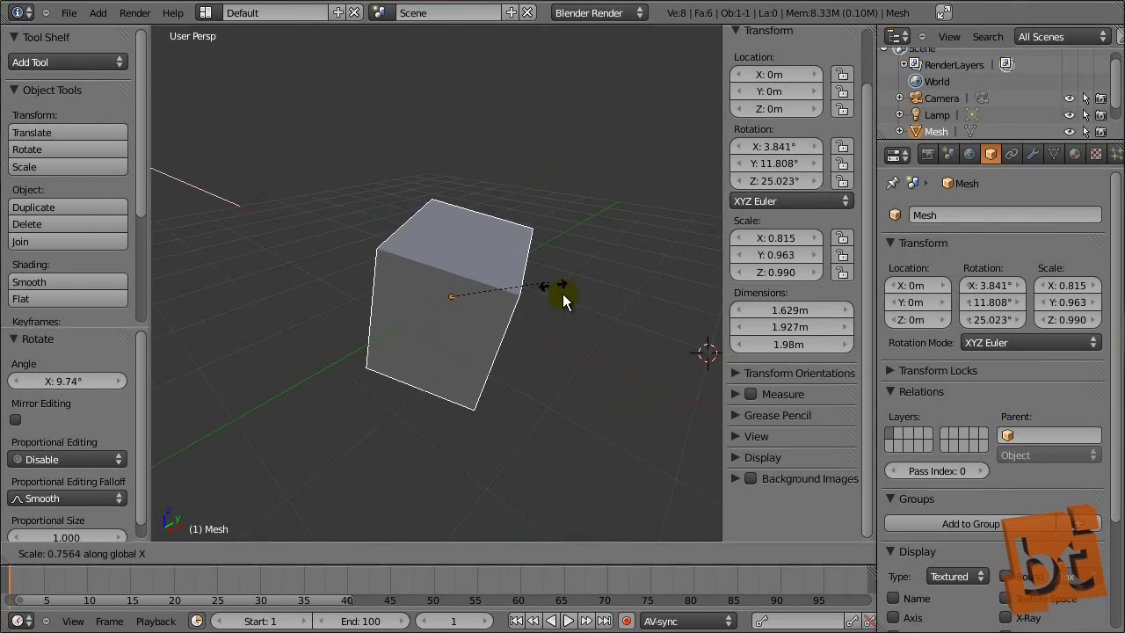
pyautogui.rightClick(519, 168)
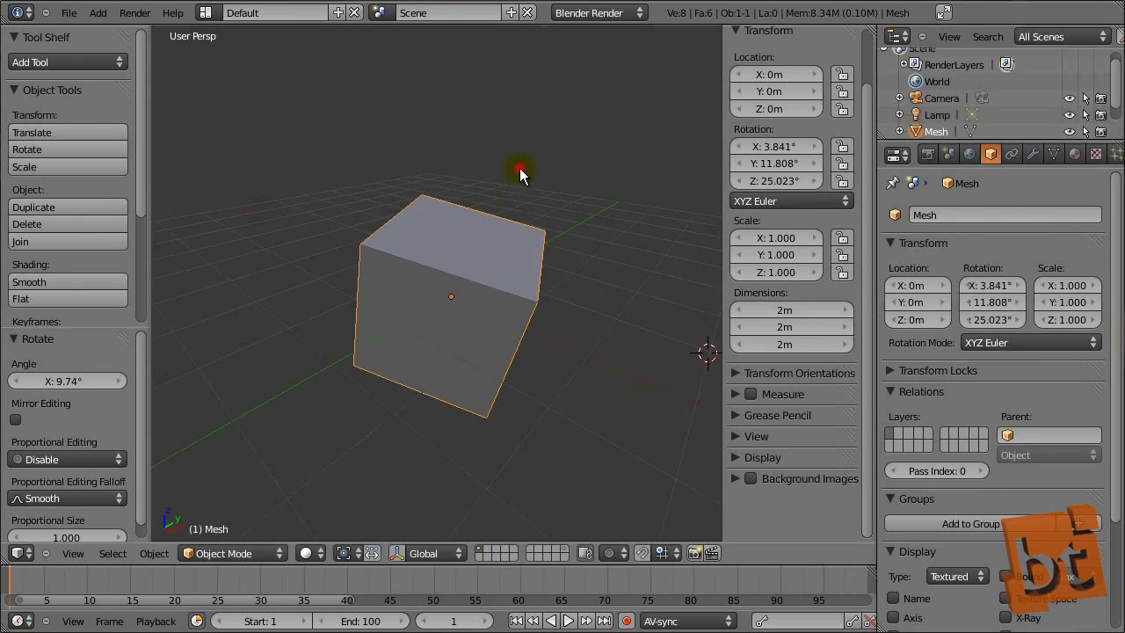
pyautogui.press('a')
pyautogui.moveTo(531, 339); pyautogui.dragTo(524, 301, button='middle')
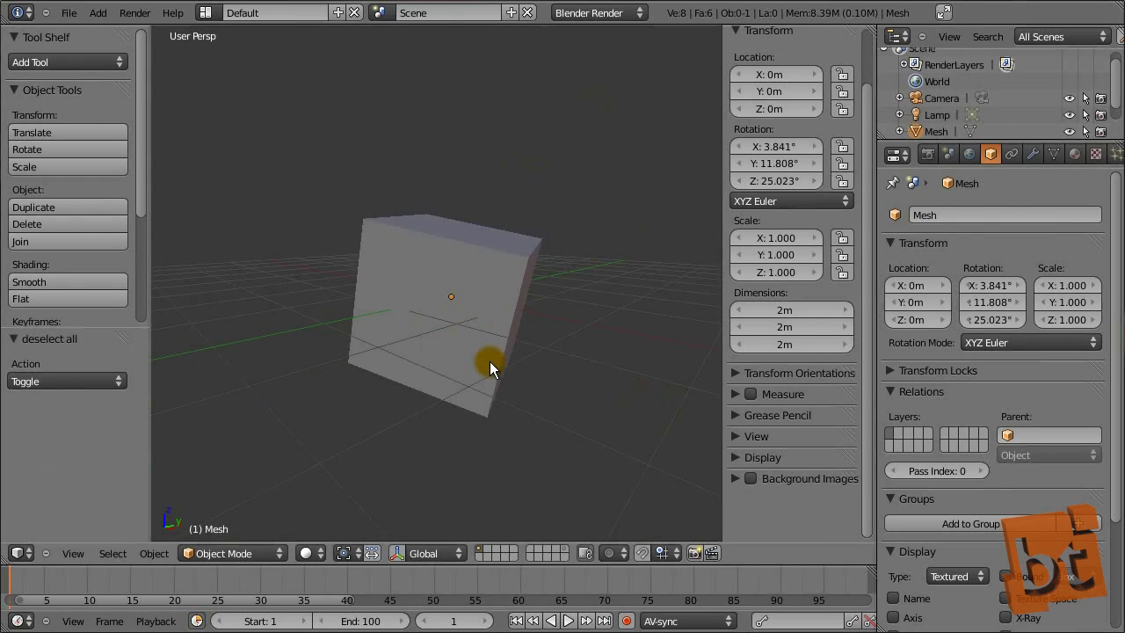
# - Try cube moves locked to Z, X and Y, cancel, then open User Preferences with Ctrl+Alt+U
pyautogui.rightClick(478, 283)
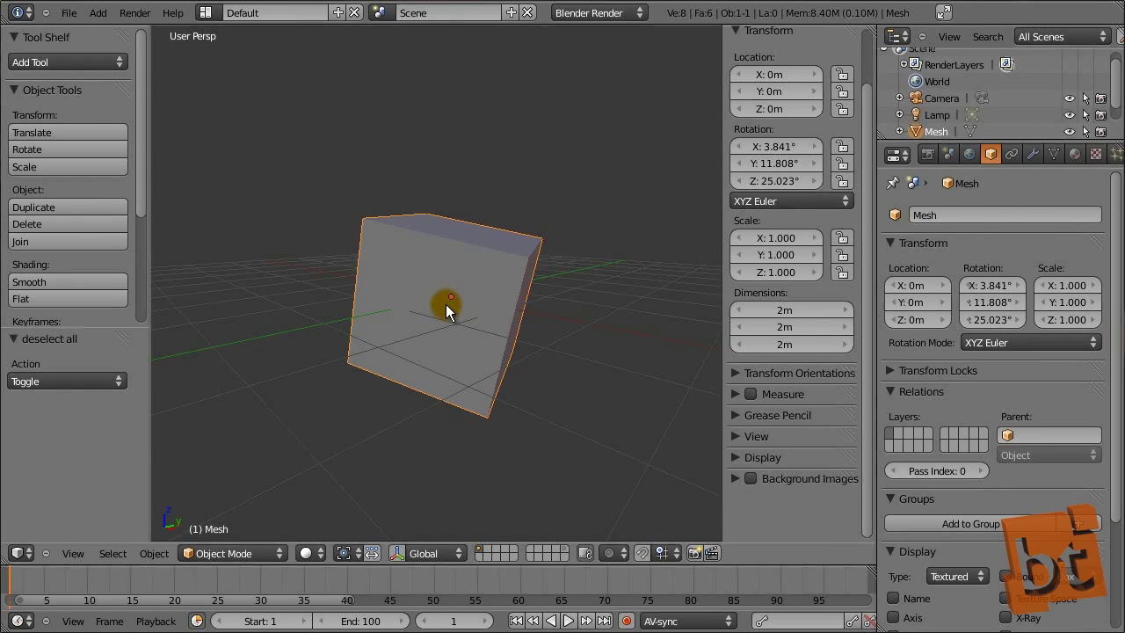
pyautogui.press('g')
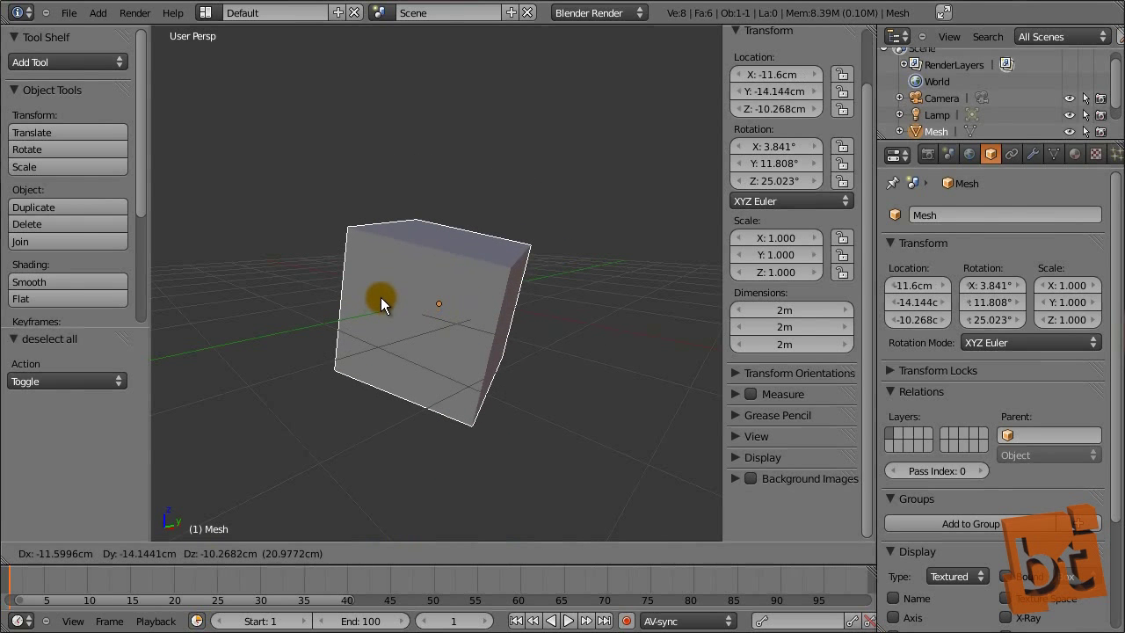
pyautogui.press('z')
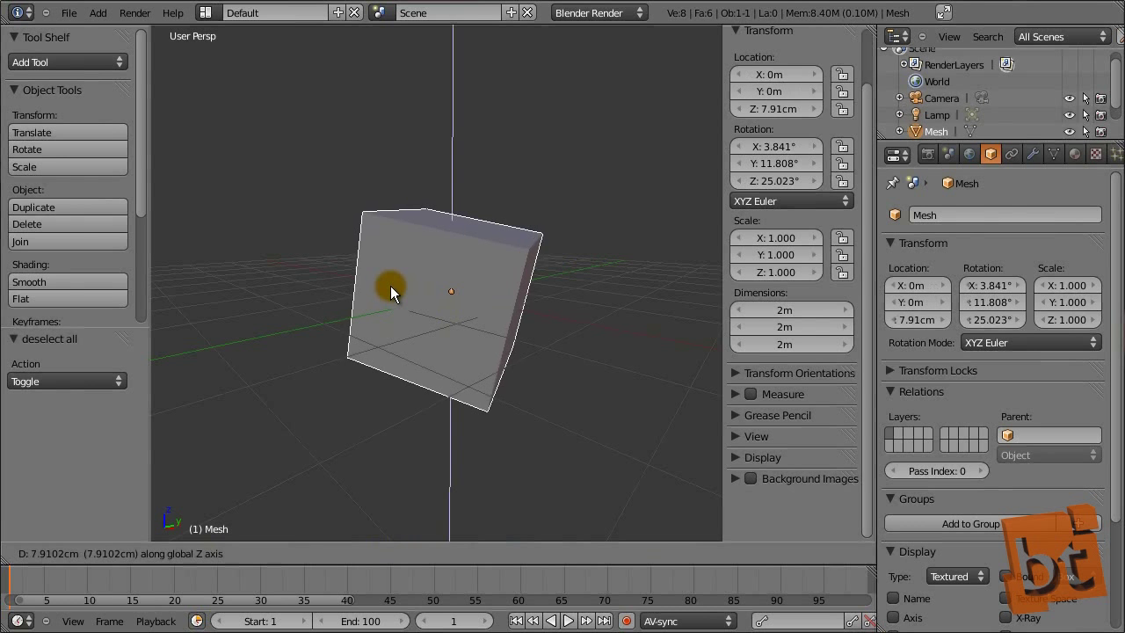
pyautogui.press('x')
pyautogui.press('z')
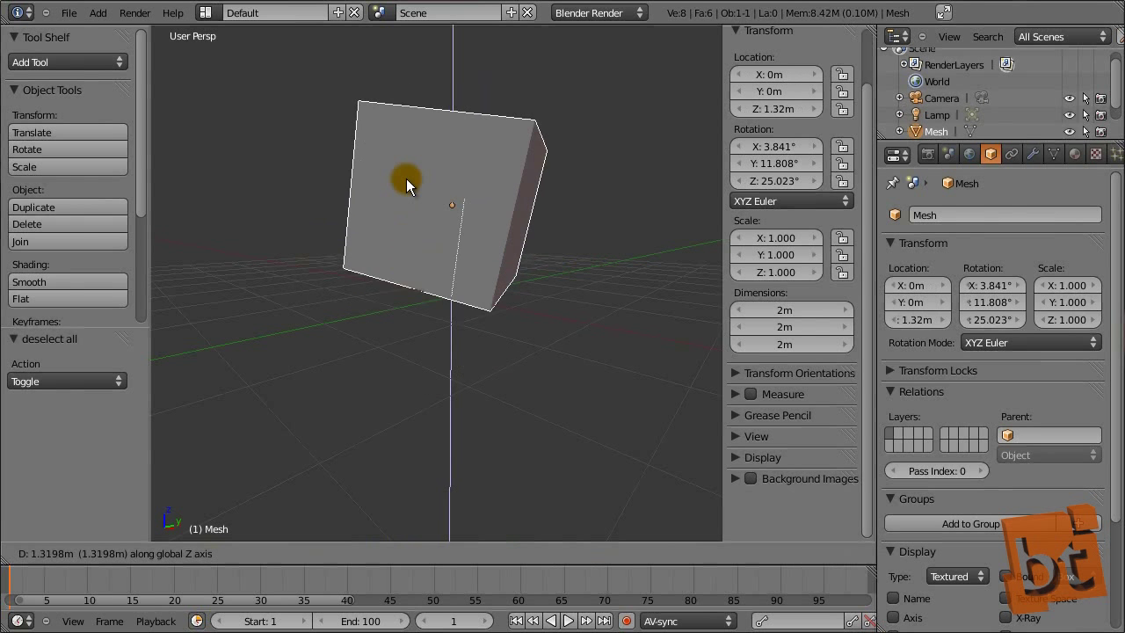
pyautogui.press('y')
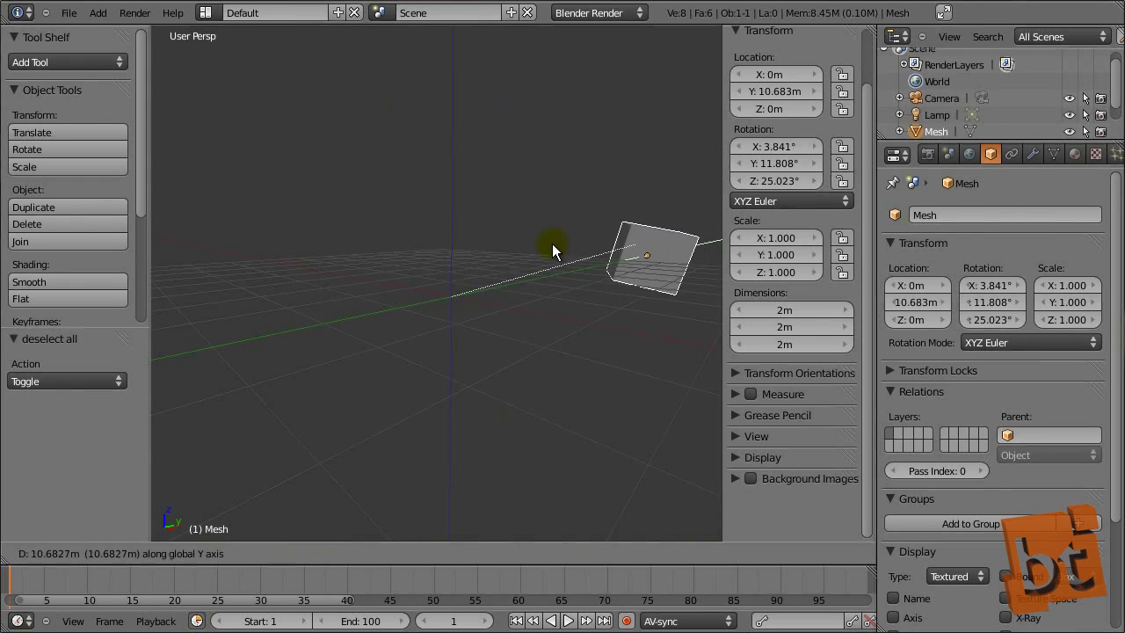
pyautogui.press('z')
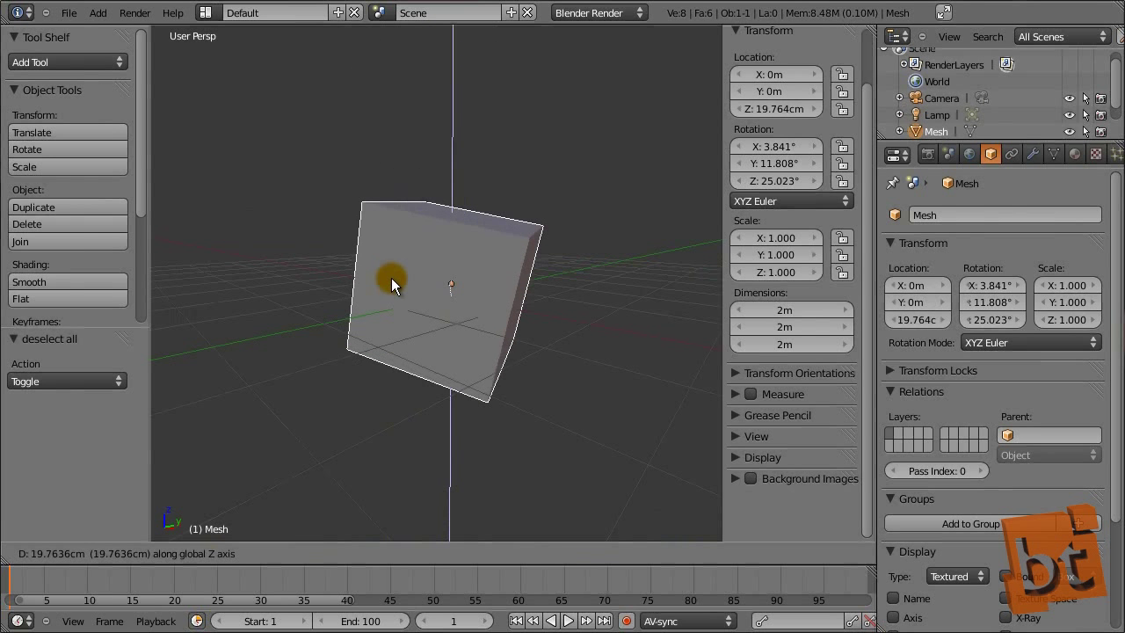
pyautogui.rightClick(391, 278)
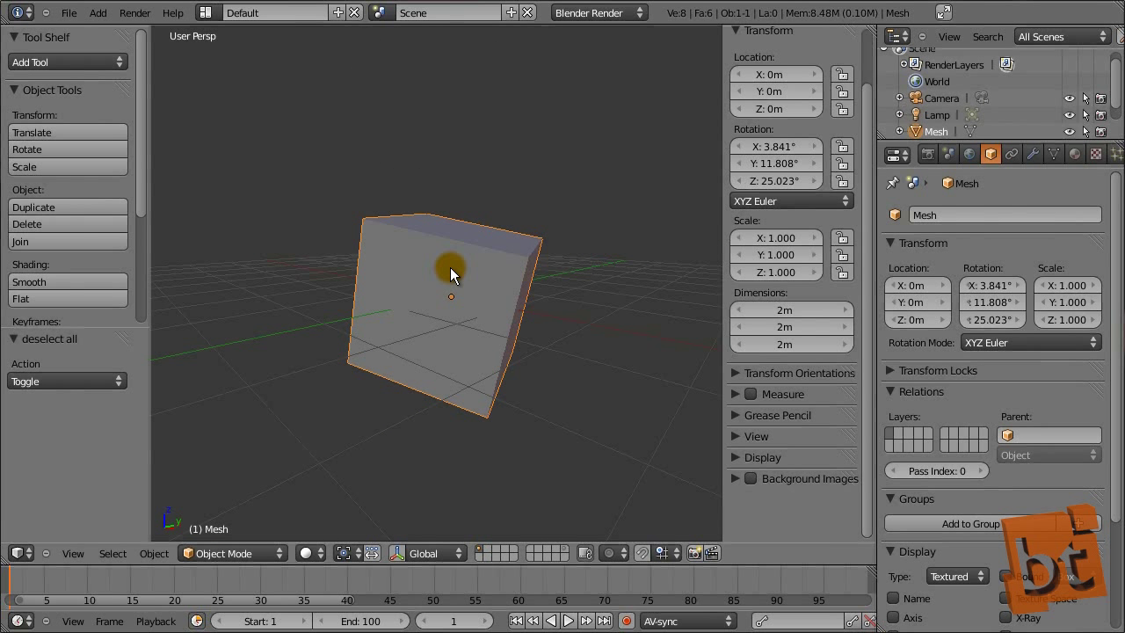
pyautogui.hotkey('ctrl', 'alt', 'u')
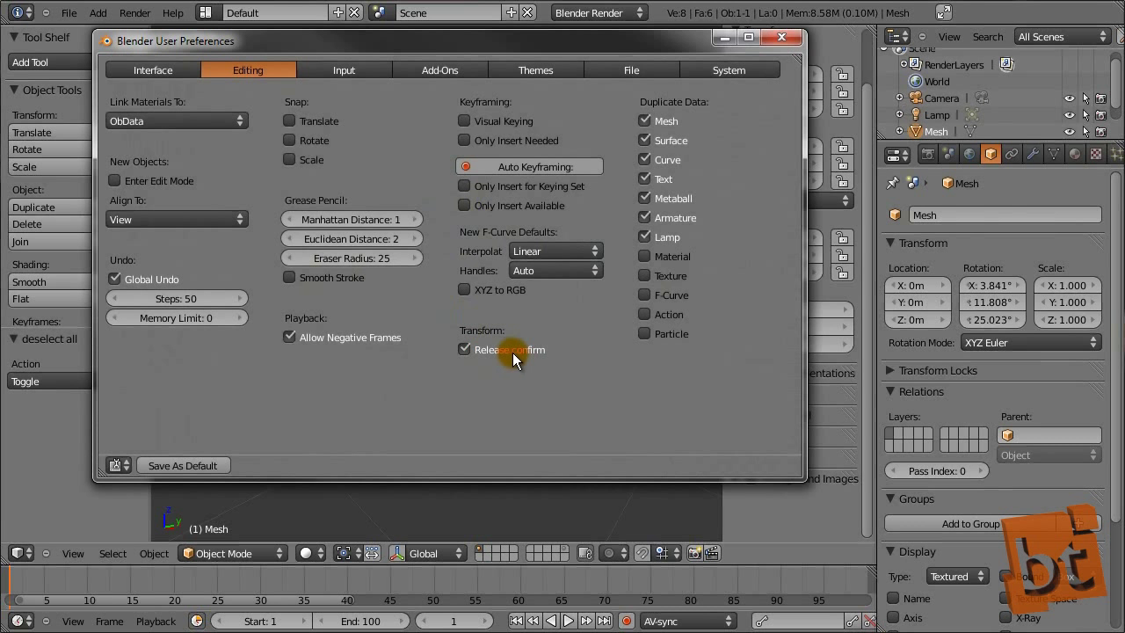
# - Close the User Preferences window to return to the 3D viewport
pyautogui.click(787, 38)
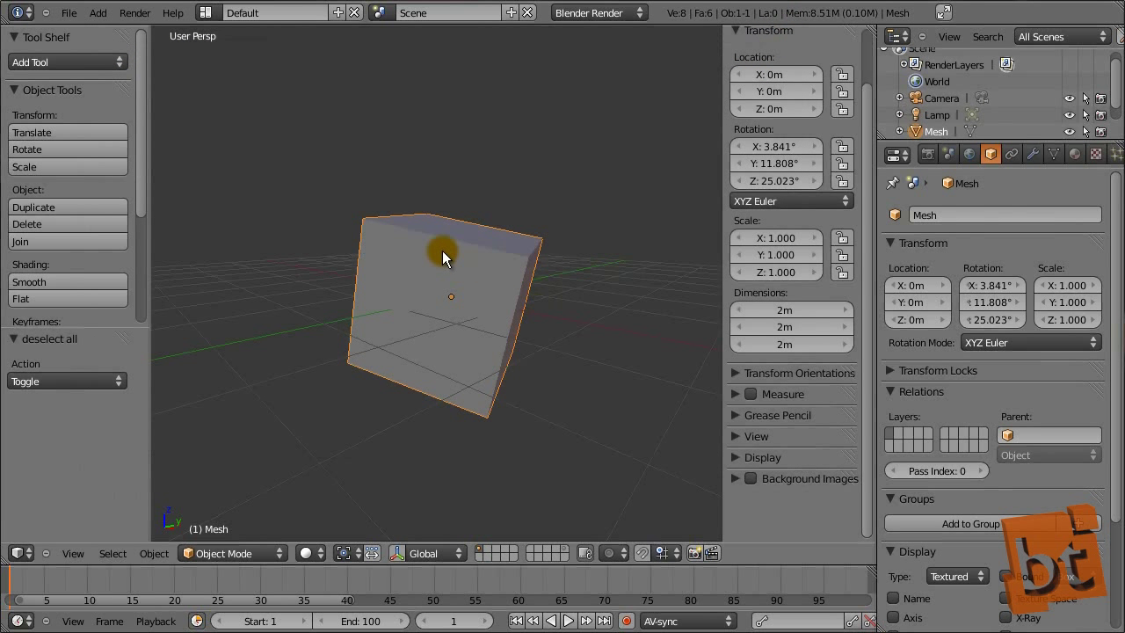
pyautogui.moveTo(442, 251)
pyautogui.mouseDown(button='right')
pyautogui.moveTo(510, 316)
pyautogui.moveTo(446, 158)
pyautogui.moveTo(446, 335)
pyautogui.moveTo(357, 175)
pyautogui.moveTo(513, 293)
pyautogui.moveTo(301, 326)
pyautogui.moveTo(344, 258)
pyautogui.moveTo(463, 319)
pyautogui.moveTo(448, 248)
pyautogui.moveTo(457, 246)
pyautogui.mouseUp(button='right')
pyautogui.rightClick(457, 246)
pyautogui.moveTo(531, 207); pyautogui.dragTo(513, 278, button='middle')
pyautogui.moveTo(519, 308)
pyautogui.mouseDown(button='right')
pyautogui.moveTo(600, 244)
pyautogui.moveTo(437, 269)
pyautogui.moveTo(435, 313)
pyautogui.moveTo(580, 327)
pyautogui.moveTo(566, 230)
pyautogui.moveTo(402, 289)
pyautogui.moveTo(395, 332)
pyautogui.moveTo(452, 321)
pyautogui.moveTo(484, 284)
pyautogui.moveTo(530, 307)
pyautogui.moveTo(551, 285)
pyautogui.moveTo(519, 297)
pyautogui.moveTo(562, 261)
pyautogui.moveTo(513, 222)
pyautogui.moveTo(464, 401)
pyautogui.moveTo(462, 235)
pyautogui.moveTo(549, 304)
pyautogui.moveTo(510, 290)
pyautogui.mouseUp(button='right')
pyautogui.hotkey('shift', 'z')
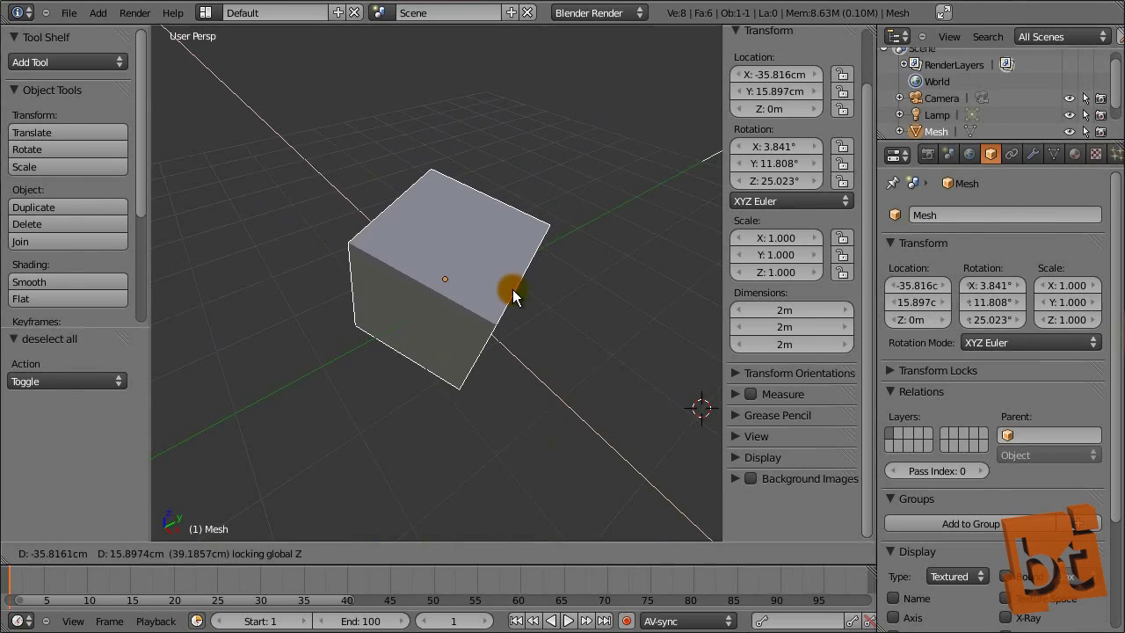
pyautogui.press('Escape')
pyautogui.moveTo(514, 349); pyautogui.dragTo(536, 291, button='middle')
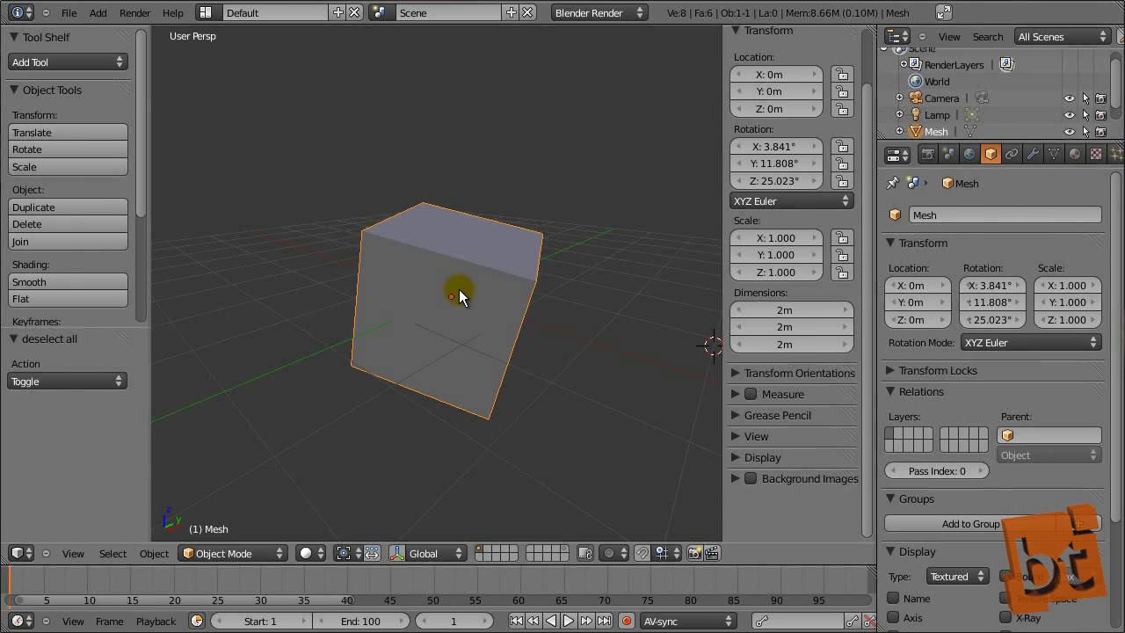
pyautogui.press('g')
pyautogui.press('z')
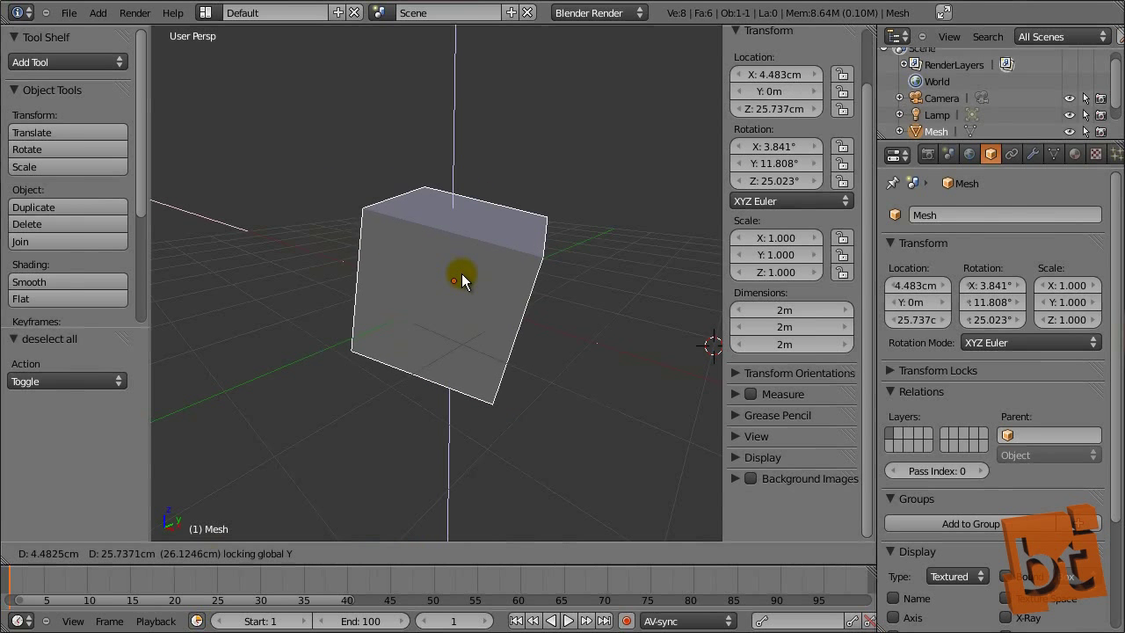
pyautogui.hotkey('shift', 'y')
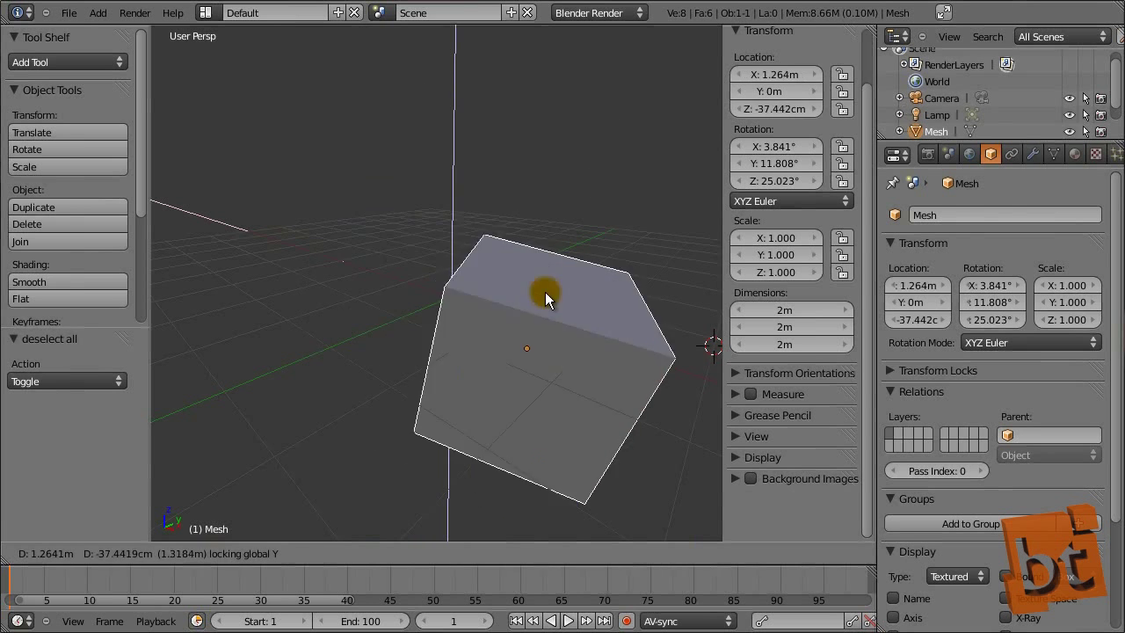
pyautogui.rightClick(494, 261)
pyautogui.moveTo(496, 259); pyautogui.dragTo(502, 289, button='middle')
pyautogui.press('a')
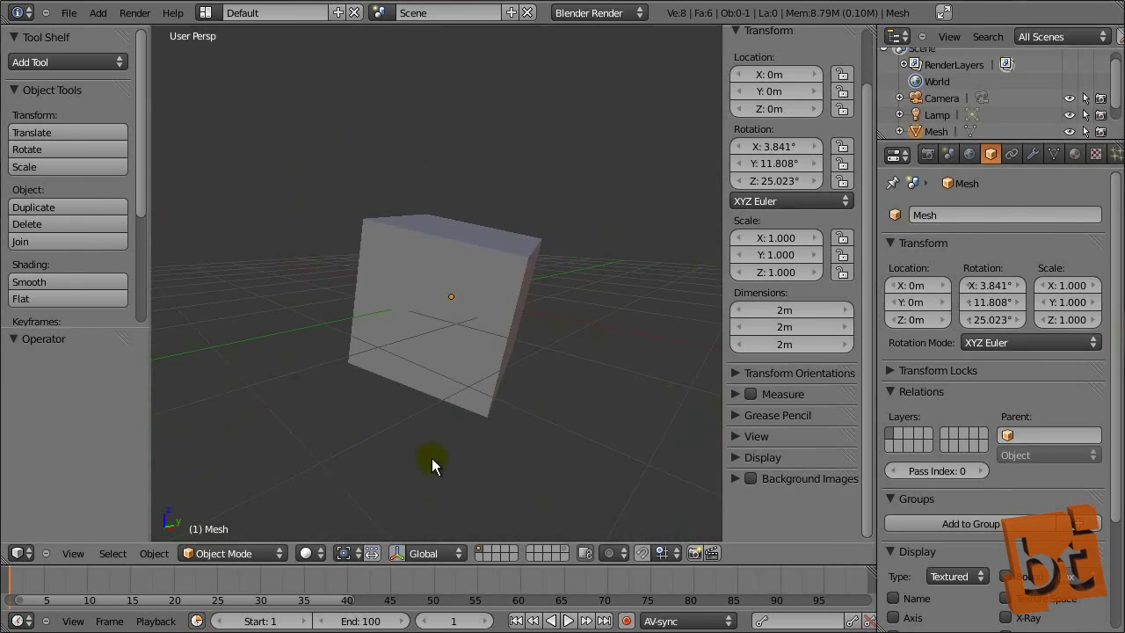
# - In Scene properties, cycle units through Imperial, Metric and None, ending on Metric
pyautogui.click(949, 155)
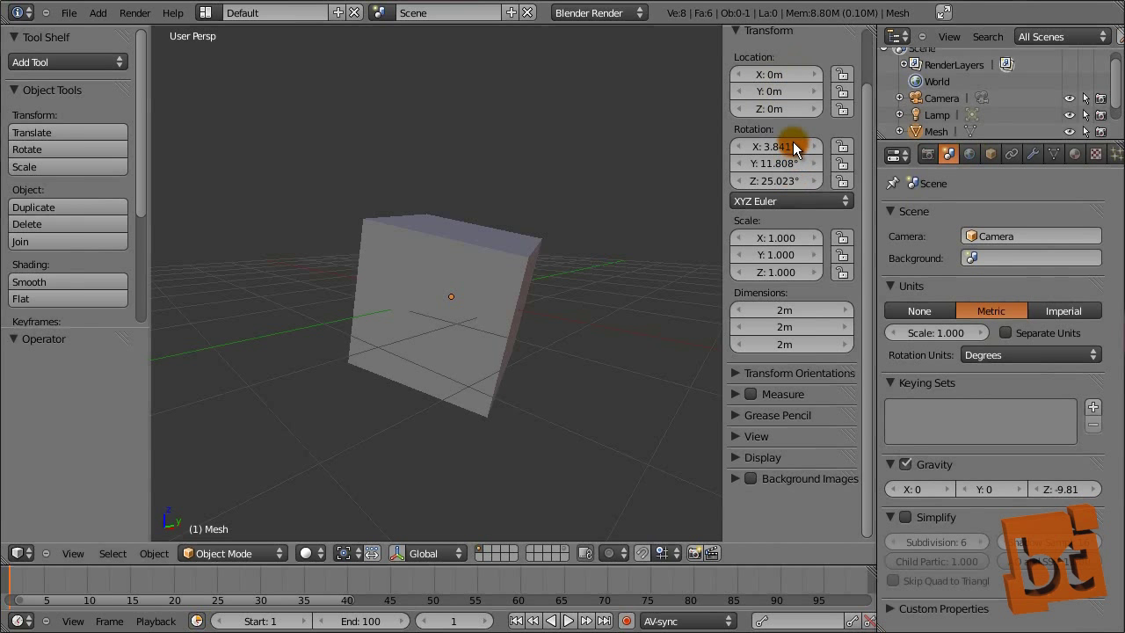
pyautogui.click(1060, 310)
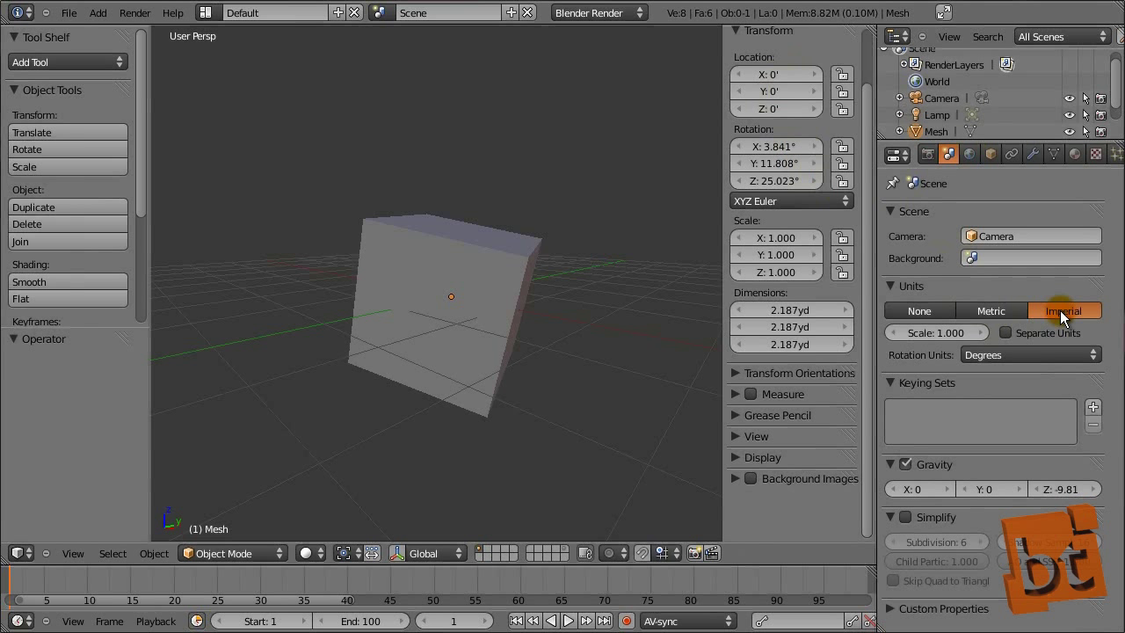
pyautogui.click(993, 308)
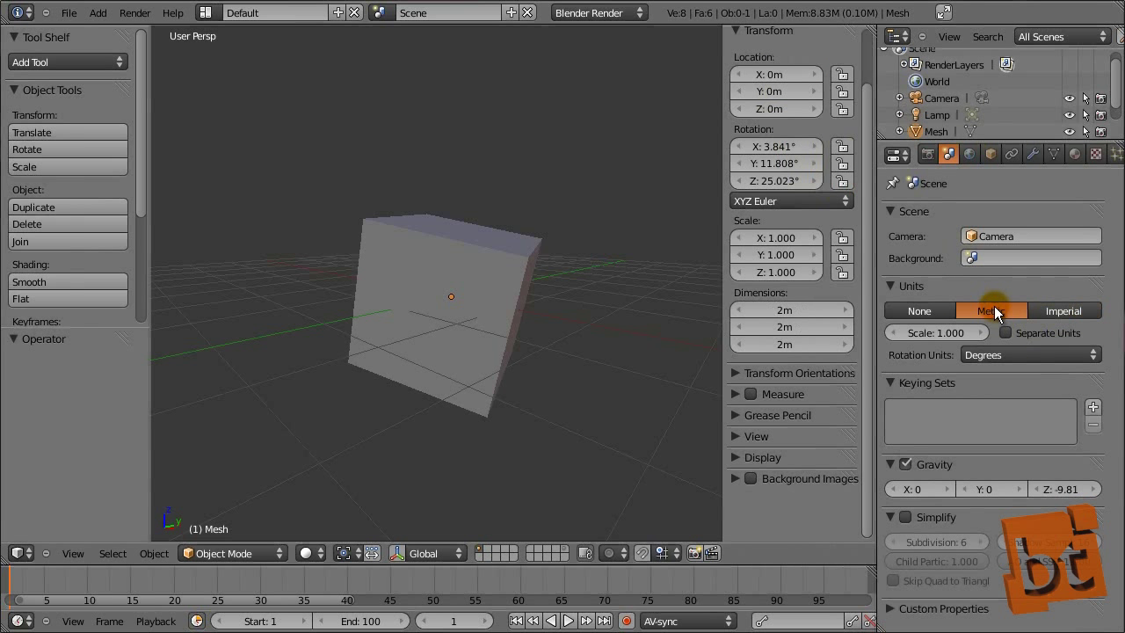
pyautogui.click(923, 312)
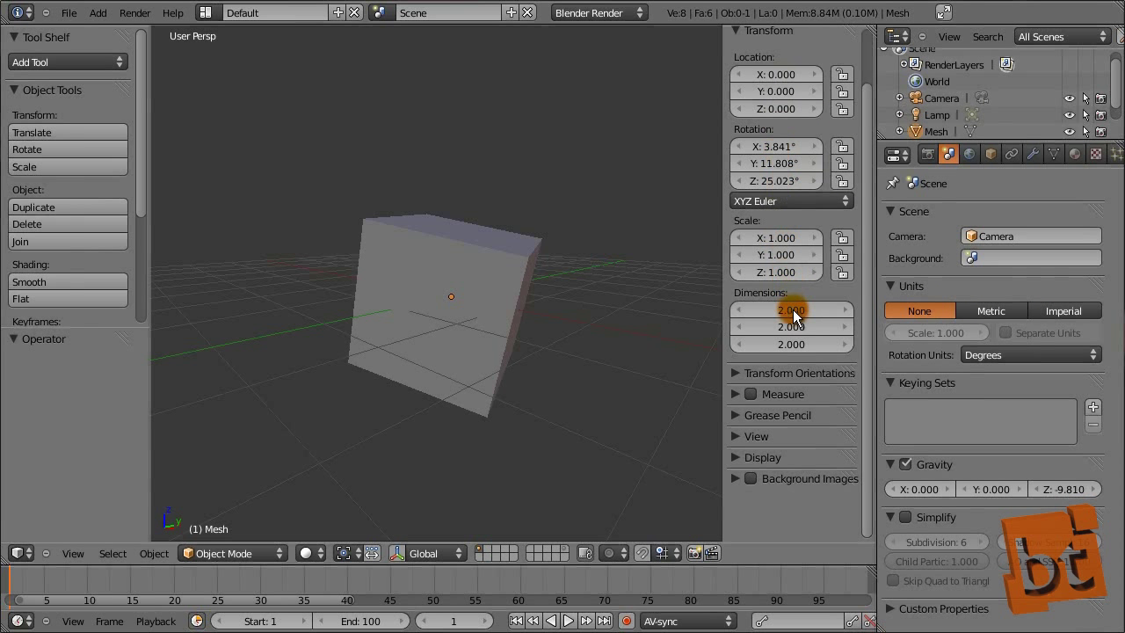
pyautogui.click(993, 315)
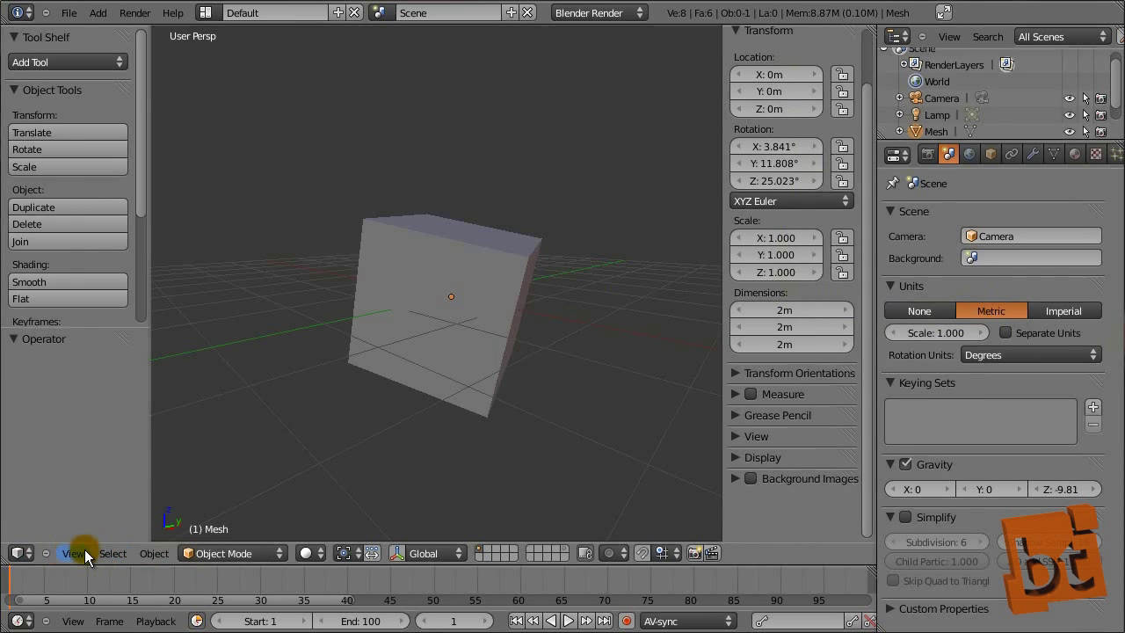
# - Select the cube and start moving it along the global X axis with G, X
pyautogui.rightClick(446, 308)
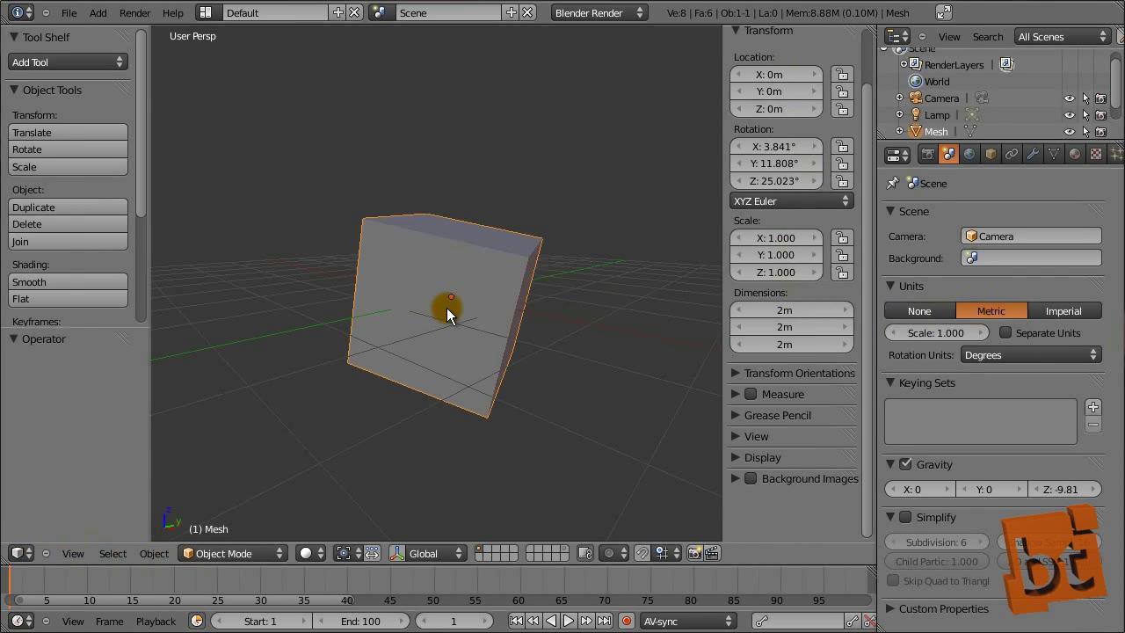
pyautogui.click(64, 553)
pyautogui.press('g')
pyautogui.press('x')
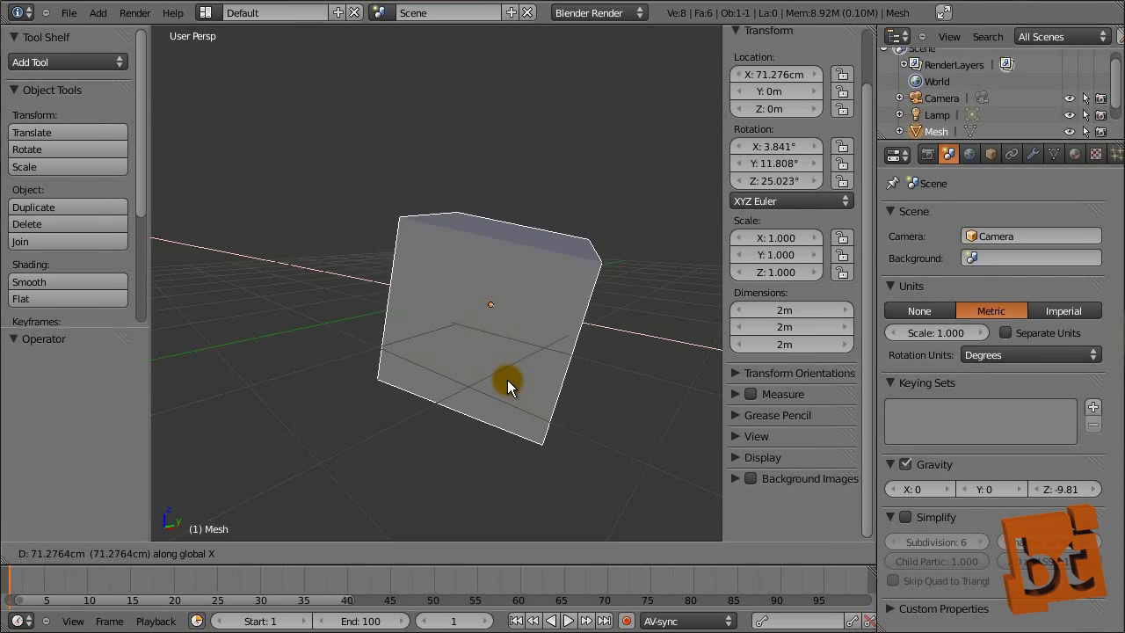
# - Enter 0.3 as the X distance to place the cube at 30 cm
pyautogui.write('1')
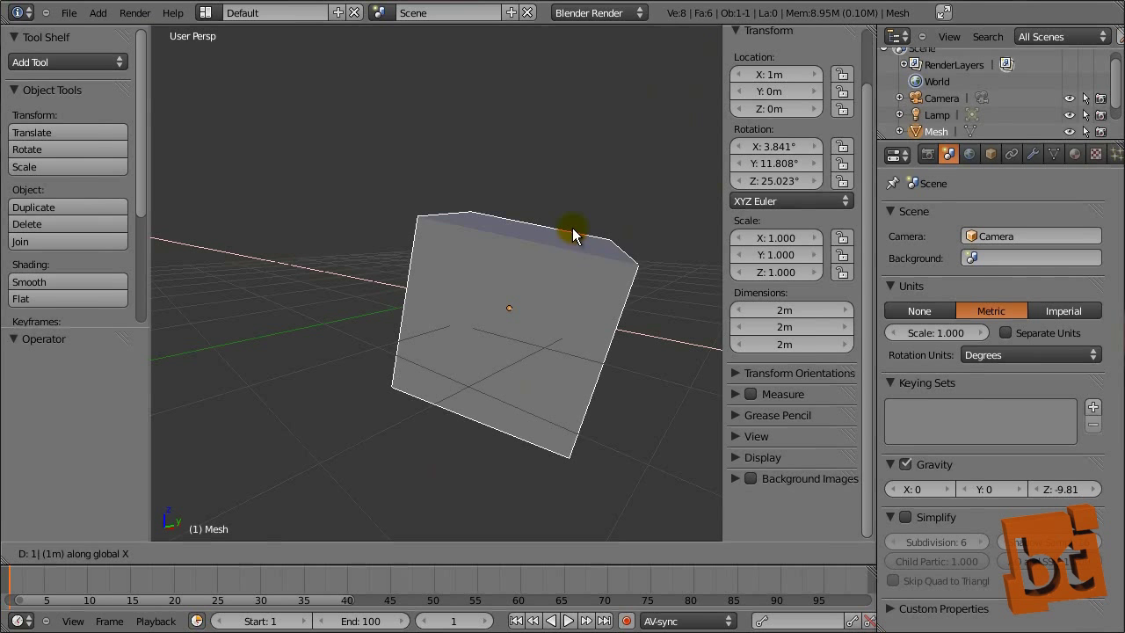
pyautogui.write('m')
pyautogui.press('BackSpace')
pyautogui.press('BackSpace')
pyautogui.write('3')
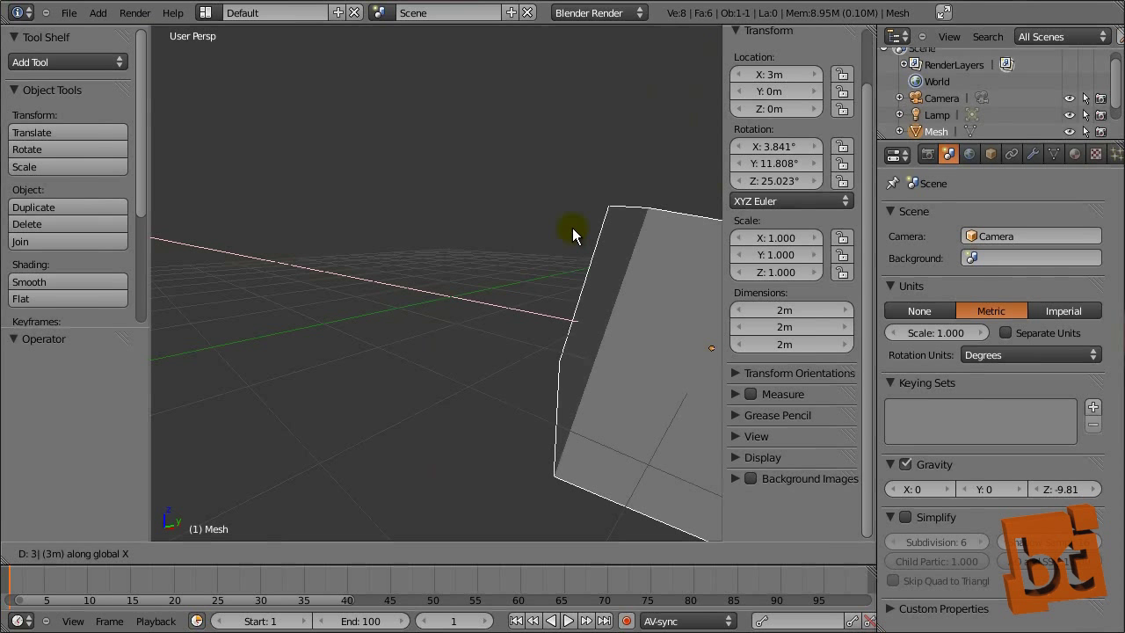
pyautogui.write('m')
pyautogui.press('BackSpace')
pyautogui.press('BackSpace')
pyautogui.write('0.3')
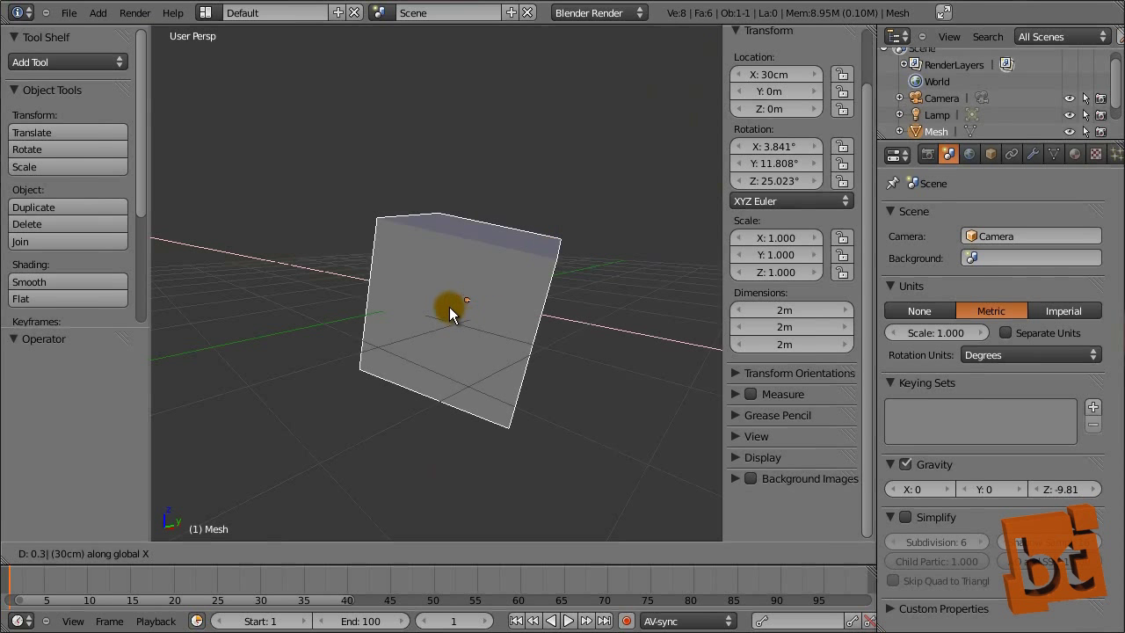
pyautogui.press('Return')
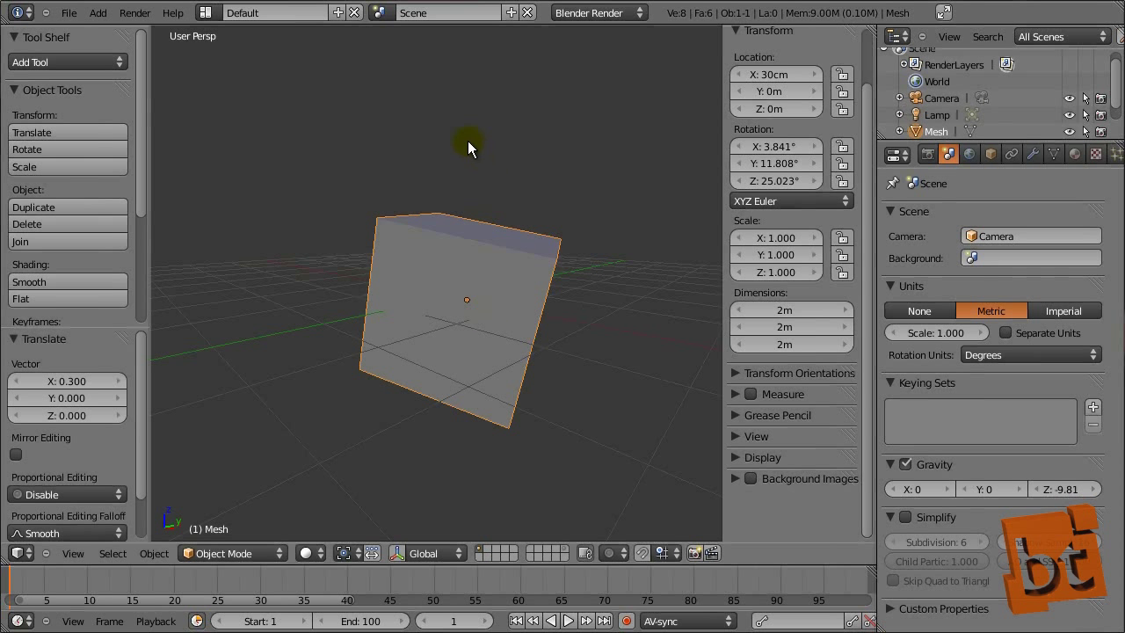
# - Rotate the cube 90° about the global X axis
pyautogui.press('r')
pyautogui.press('x')
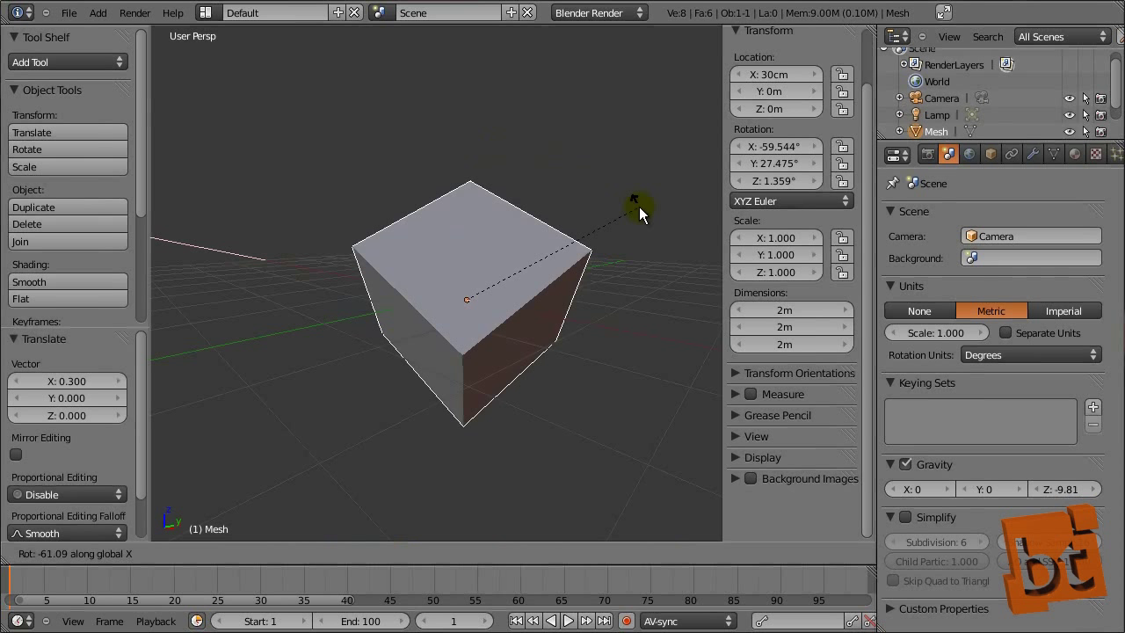
pyautogui.write('90')
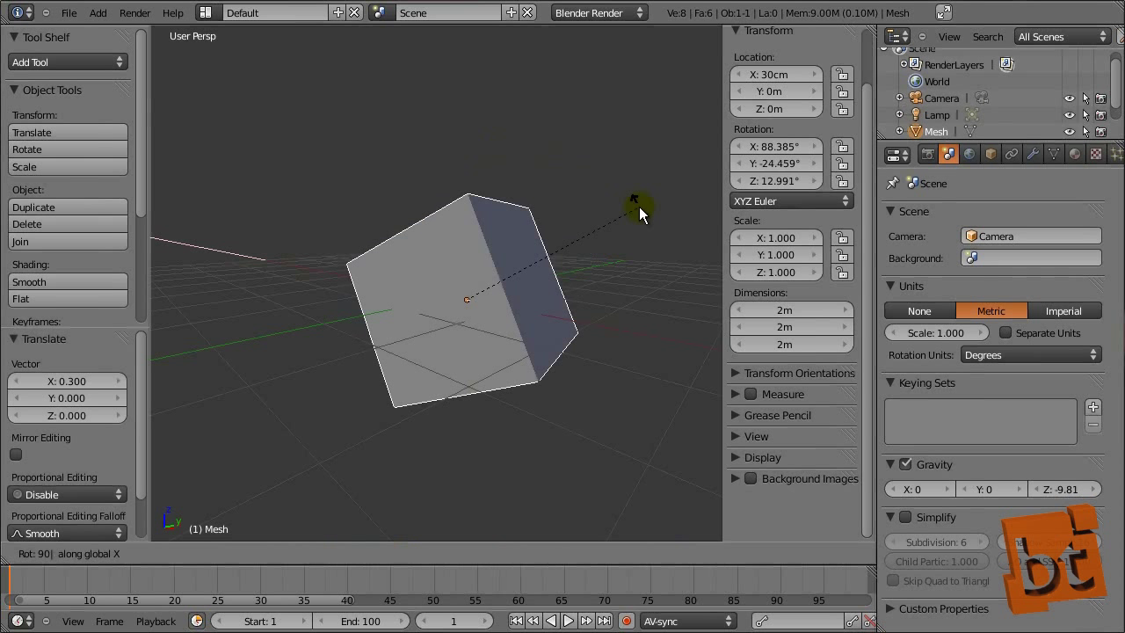
pyautogui.press('Return')
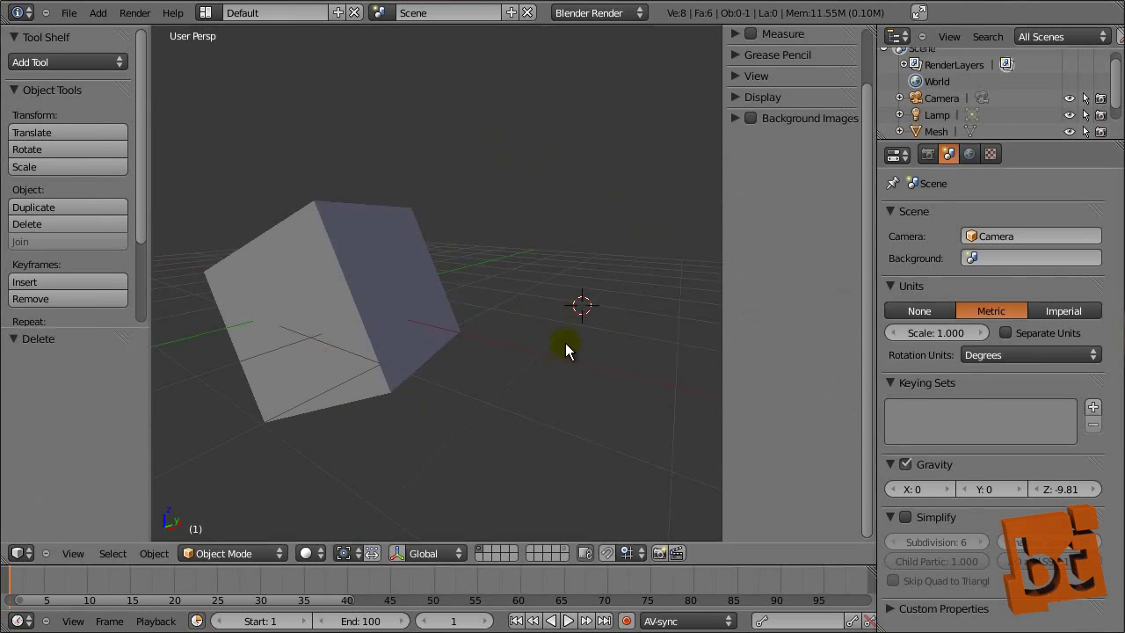
# - Switch to a top orthographic view with numpad 7 and 5
pyautogui.moveTo(603, 234); pyautogui.dragTo(587, 307, button='middle')
pyautogui.moveTo(472, 372); pyautogui.dragTo(492, 334, button='middle')
pyautogui.press('KP_7')
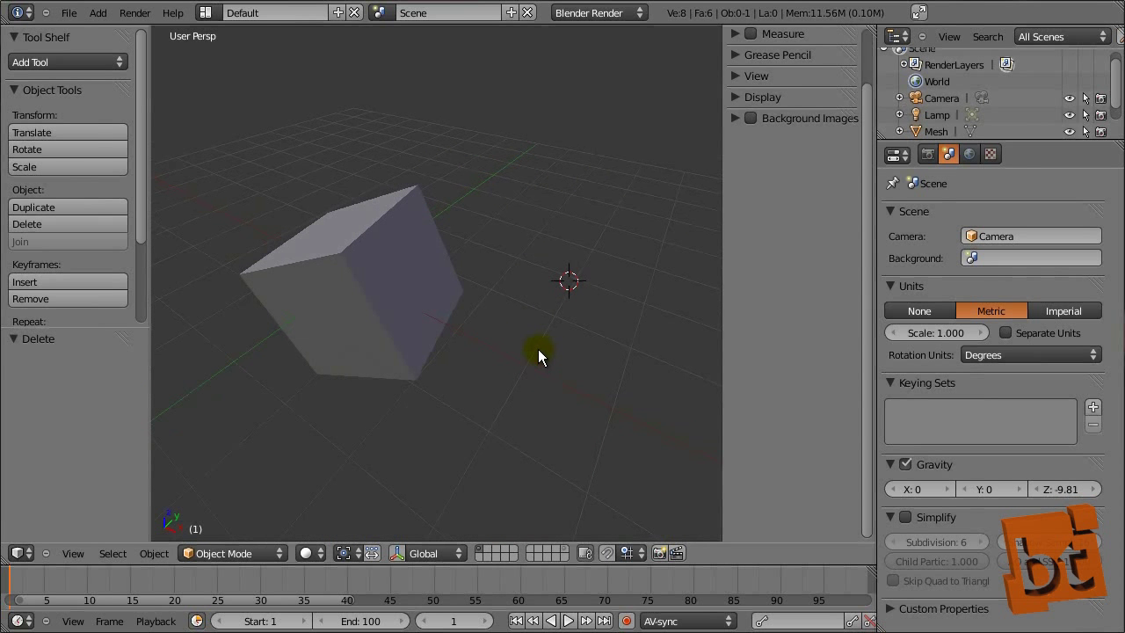
pyautogui.press('KP_5')
# - Add a UV sphere at the 3D cursor and scale it down to 0.586
pyautogui.hotkey('shift', 'a')
pyautogui.moveTo(537, 352)
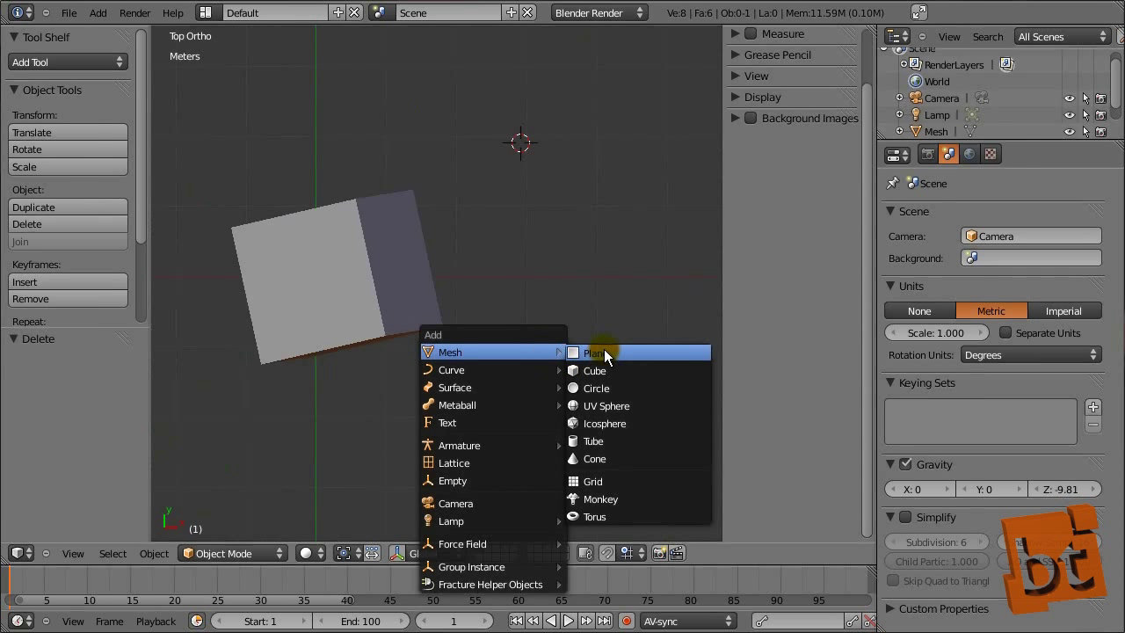
pyautogui.click(617, 406)
pyautogui.press('s')
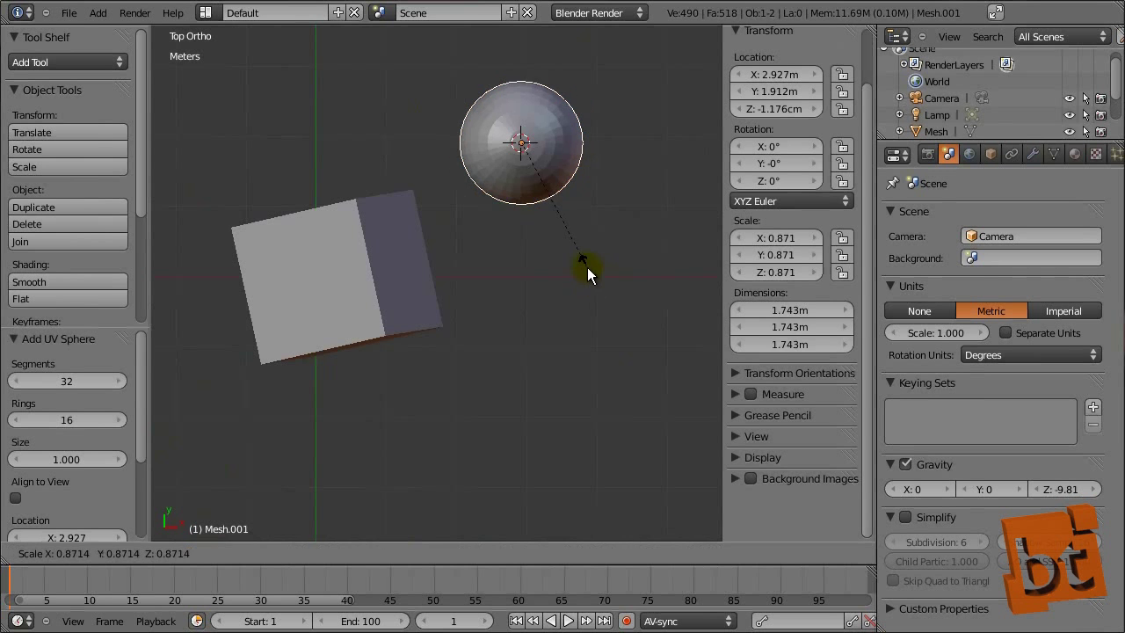
pyautogui.click(562, 227)
pyautogui.moveTo(581, 336); pyautogui.dragTo(534, 348, button='middle')
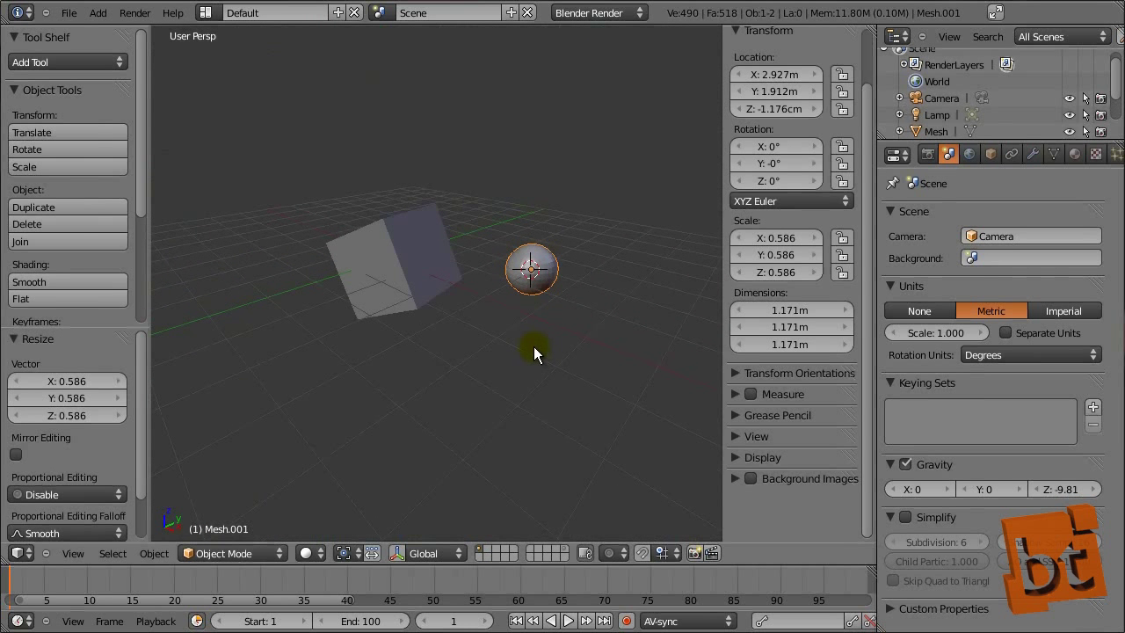
# - Hide the properties panel and the tool shelf
pyautogui.press('n')
pyautogui.press('t')
pyautogui.moveTo(513, 303); pyautogui.dragTo(534, 352, button='middle')
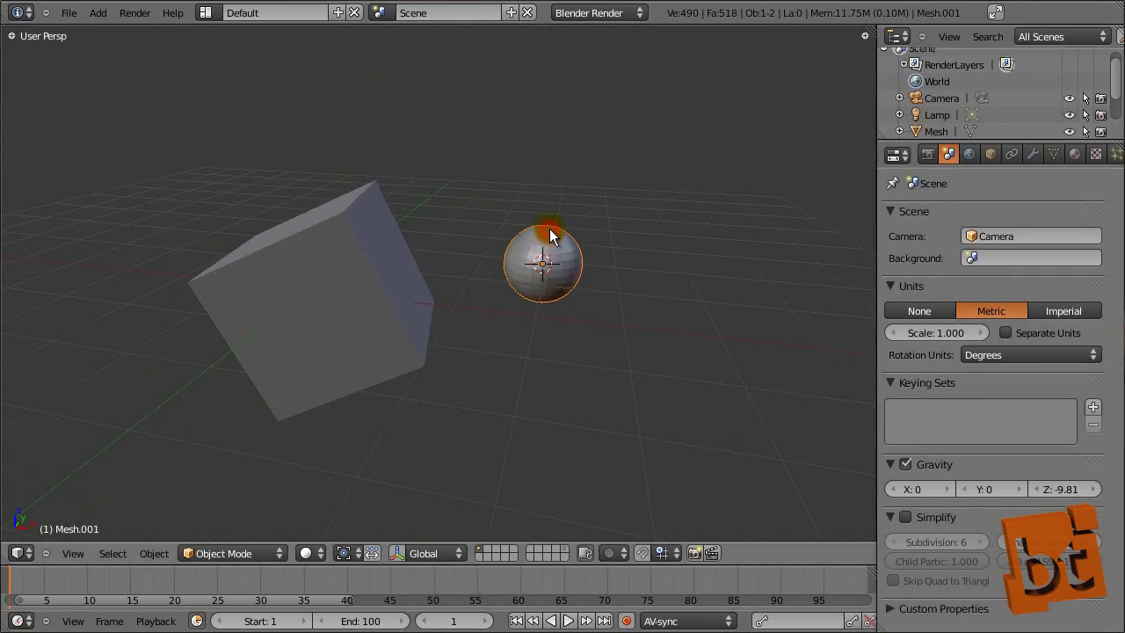
# - Select the cube and snap the 3D cursor to its centre
pyautogui.rightClick(330, 252)
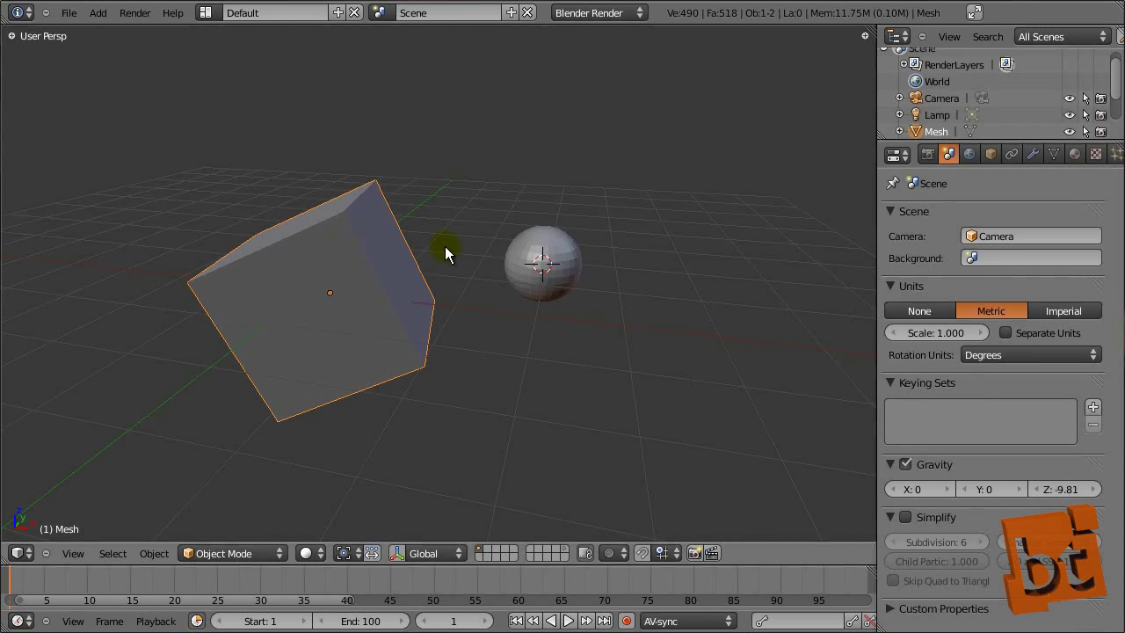
pyautogui.rightClick(520, 253)
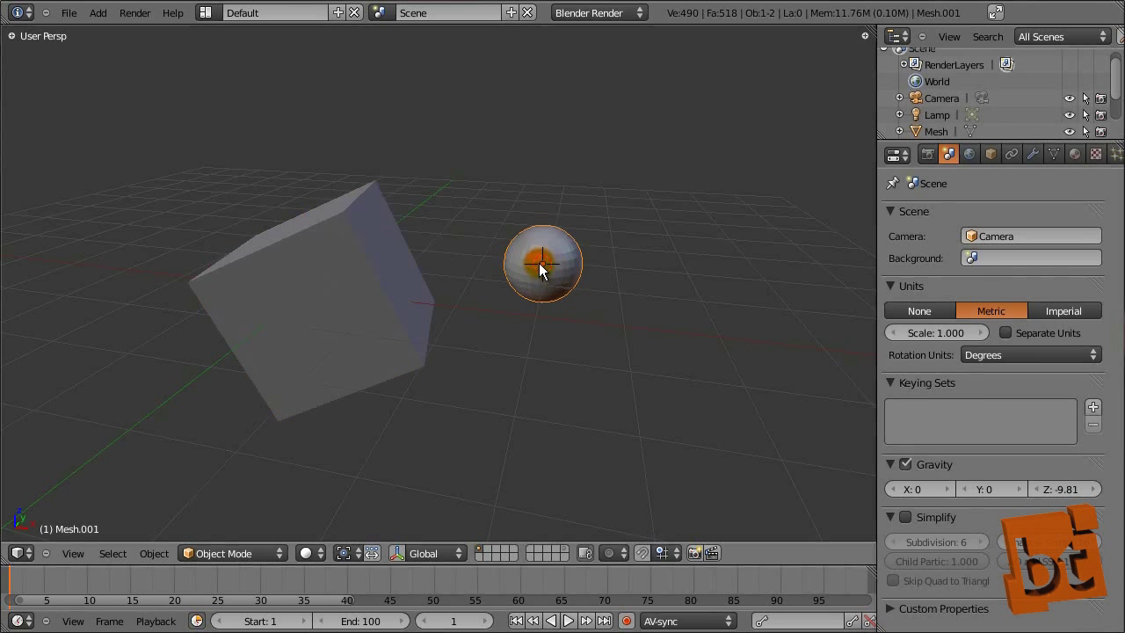
pyautogui.rightClick(371, 219)
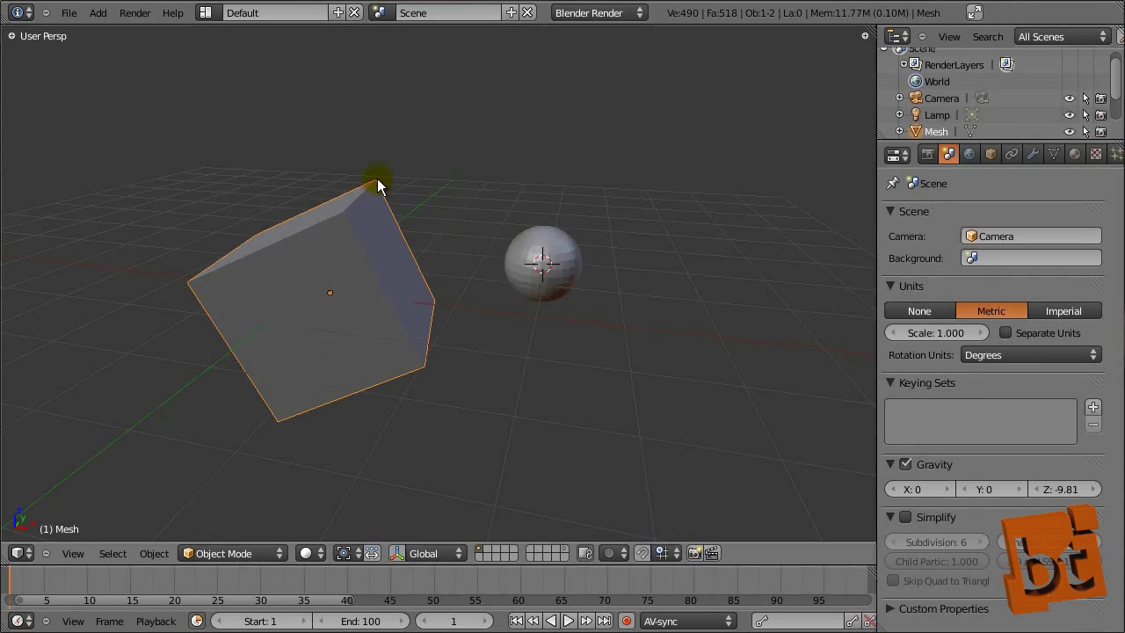
pyautogui.rightClick(518, 251)
pyautogui.rightClick(376, 181)
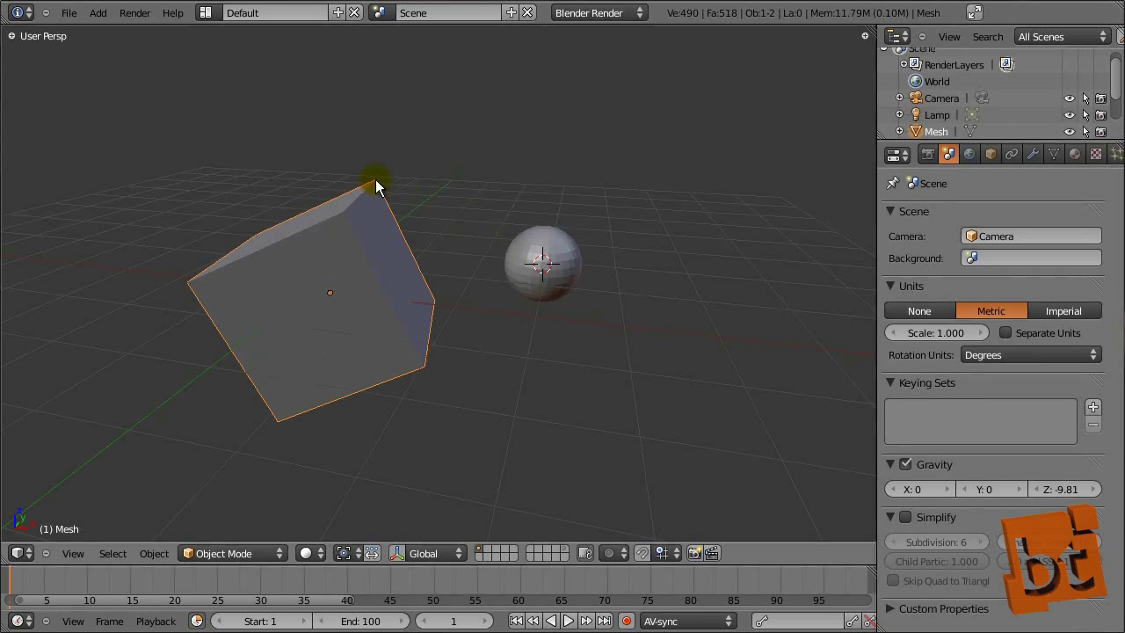
pyautogui.rightClick(539, 264)
pyautogui.rightClick(352, 294)
pyautogui.hotkey('shift', 's')
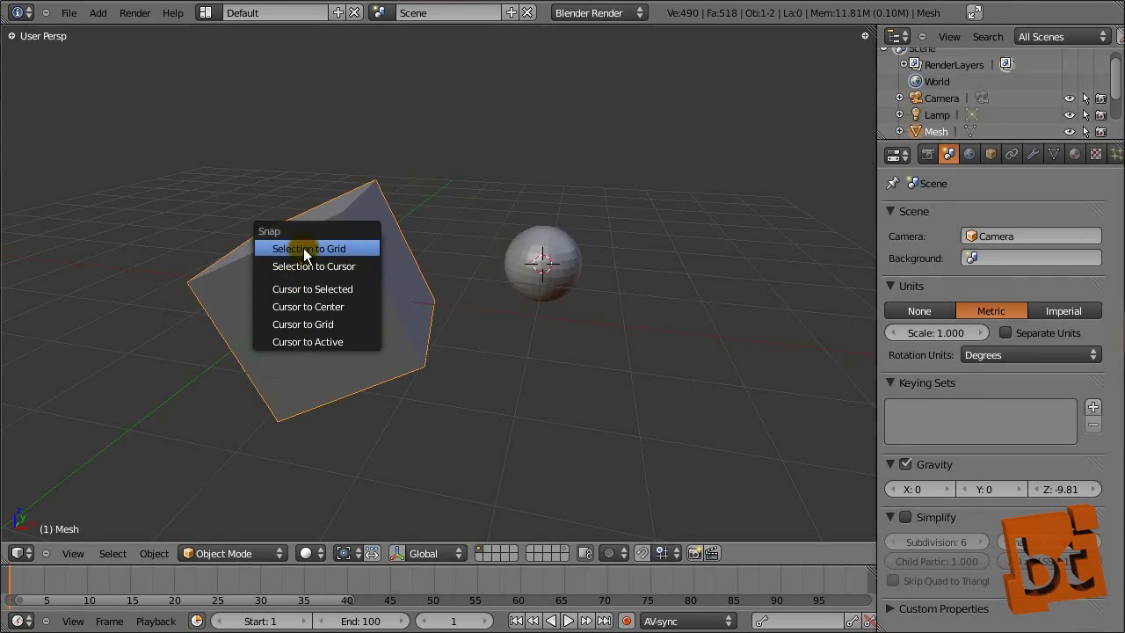
pyautogui.click(327, 289)
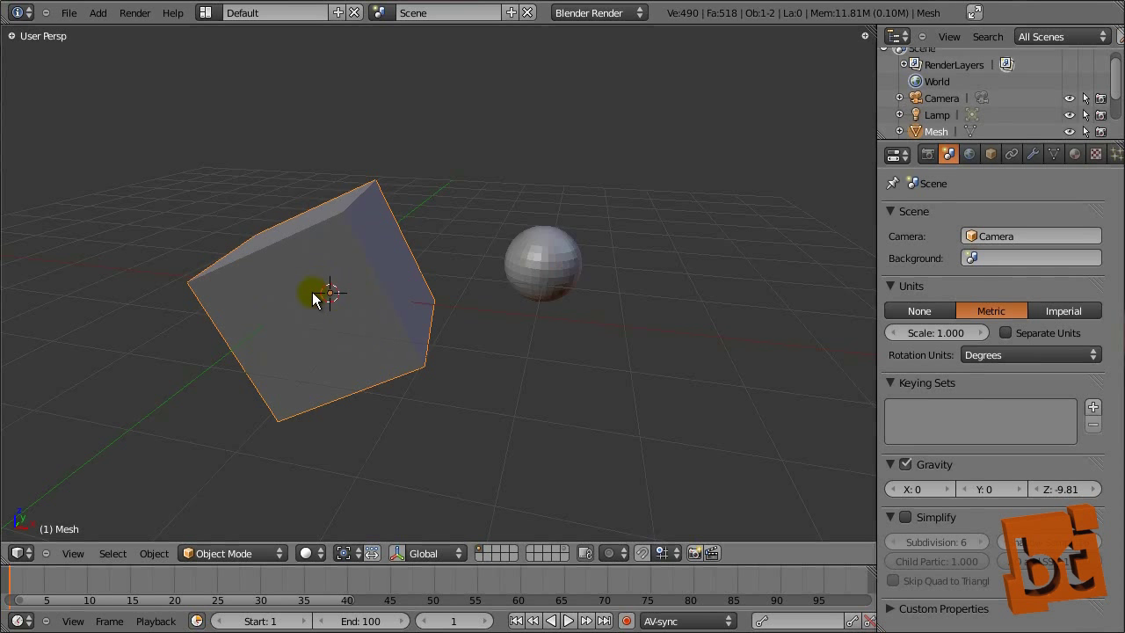
# - Try the cursor midway between cube and sphere, then return it to the cube's centre
pyautogui.moveTo(324, 312)
pyautogui.mouseDown(button='middle')
pyautogui.moveTo(366, 300)
pyautogui.moveTo(359, 325)
pyautogui.moveTo(317, 301)
pyautogui.mouseUp(button='middle')
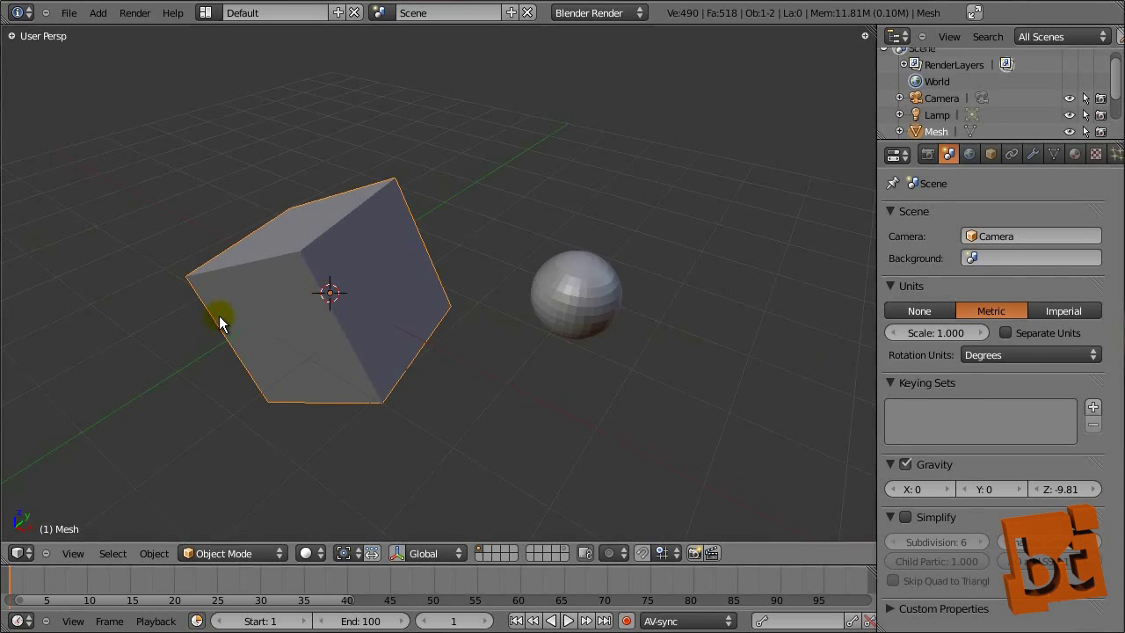
pyautogui.moveTo(300, 339); pyautogui.dragTo(334, 315, button='middle')
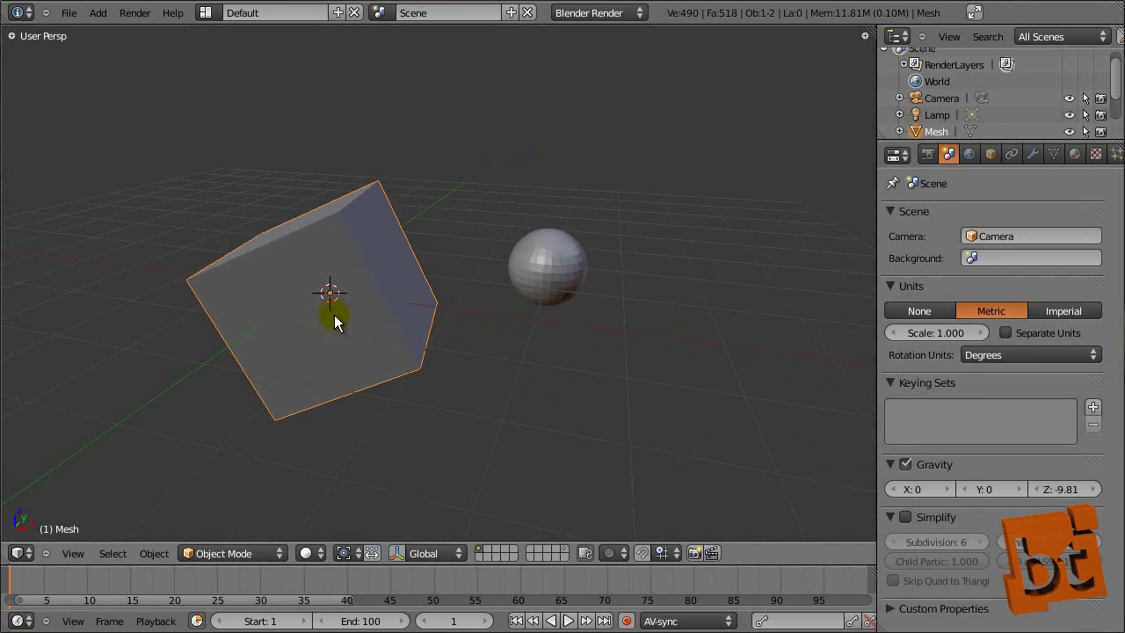
pyautogui.keyDown('shift'); pyautogui.rightClick(535, 269); pyautogui.keyUp('shift')
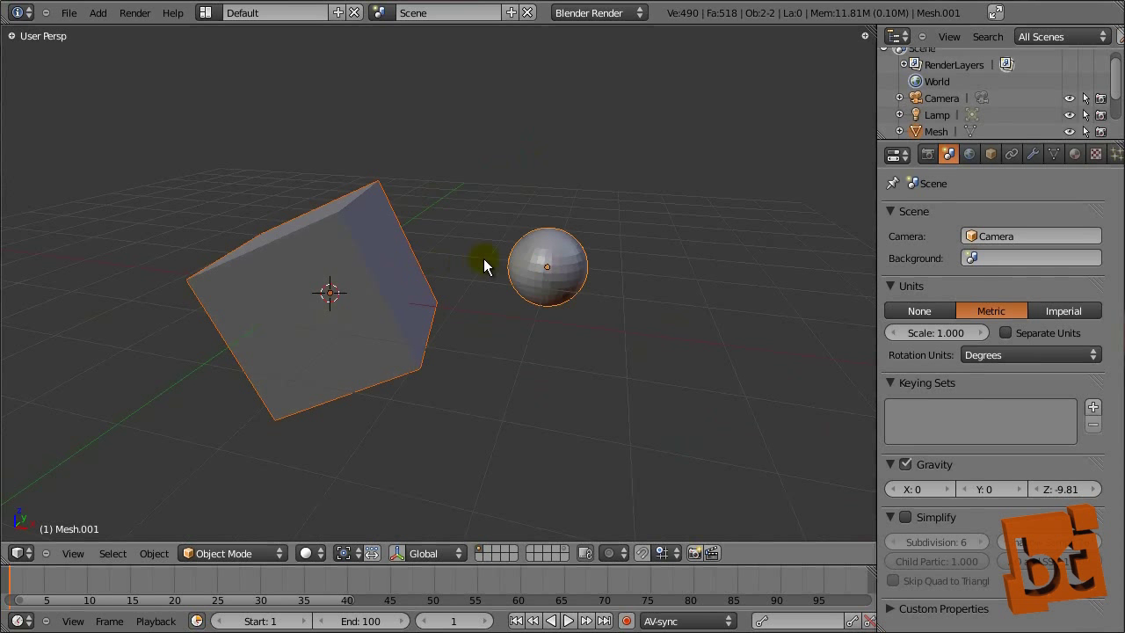
pyautogui.hotkey('shift', 's')
pyautogui.click(447, 259)
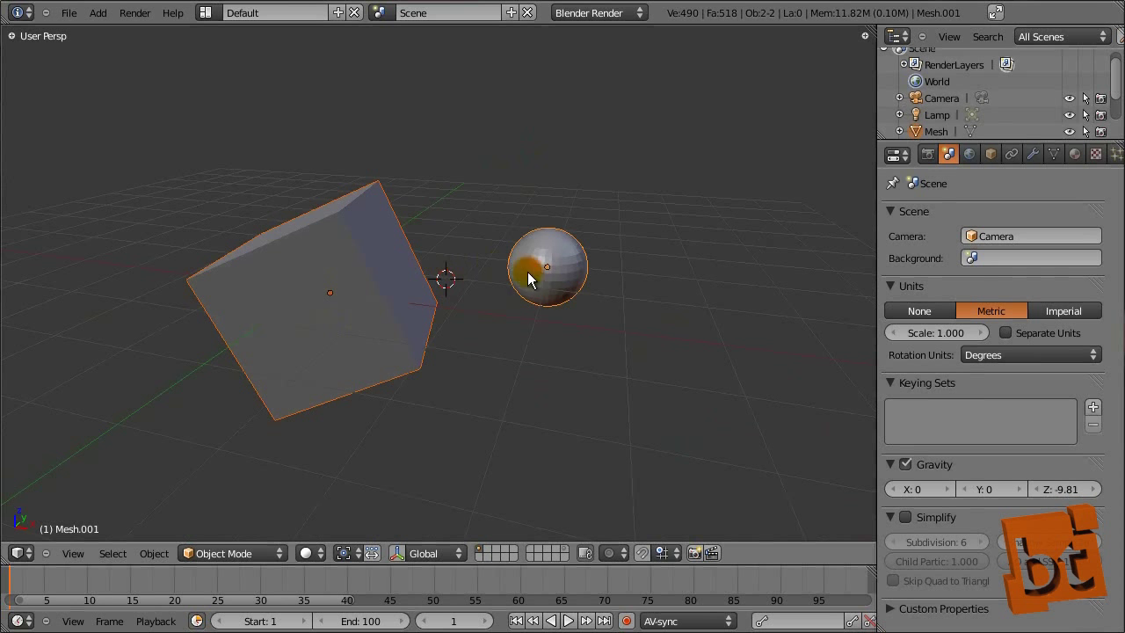
pyautogui.moveTo(527, 280); pyautogui.dragTo(442, 283, button='middle')
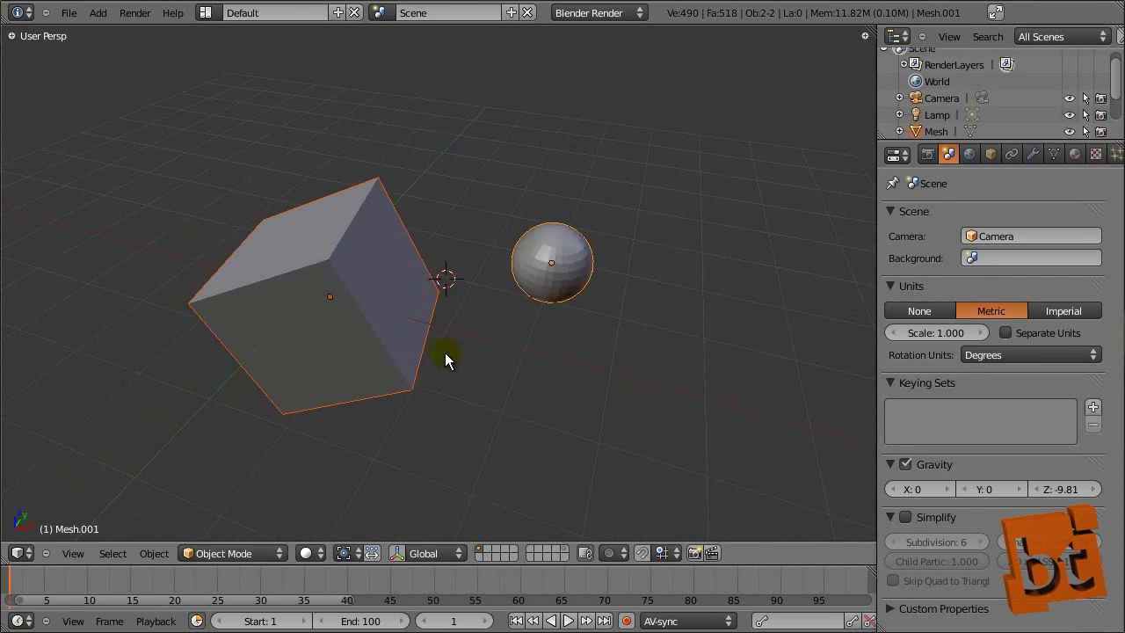
pyautogui.press('r')
pyautogui.click(447, 306)
pyautogui.rightClick(346, 273)
pyautogui.hotkey('shift', 's')
pyautogui.click(345, 274)
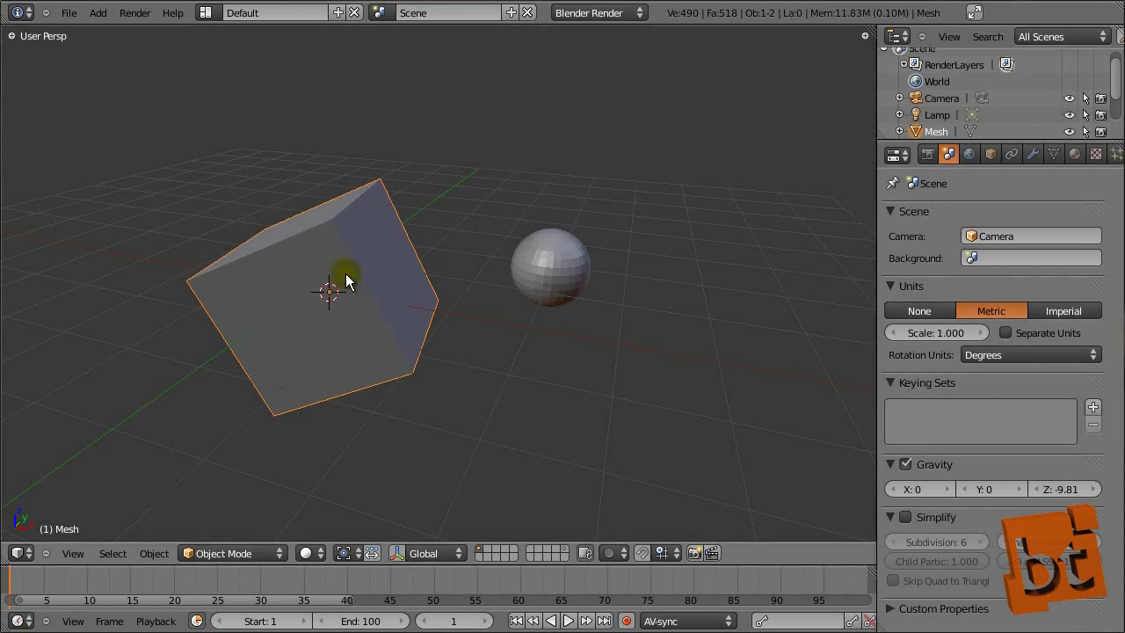
# - Snap the sphere onto the 3D cursor inside the cube
pyautogui.rightClick(551, 268)
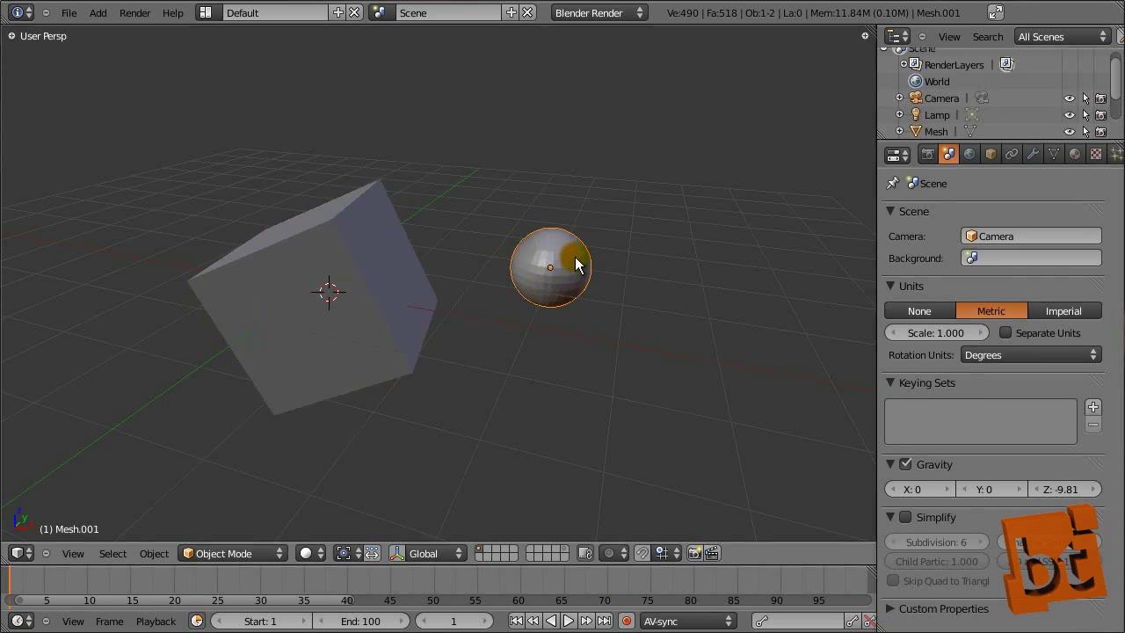
pyautogui.hotkey('shift', 's')
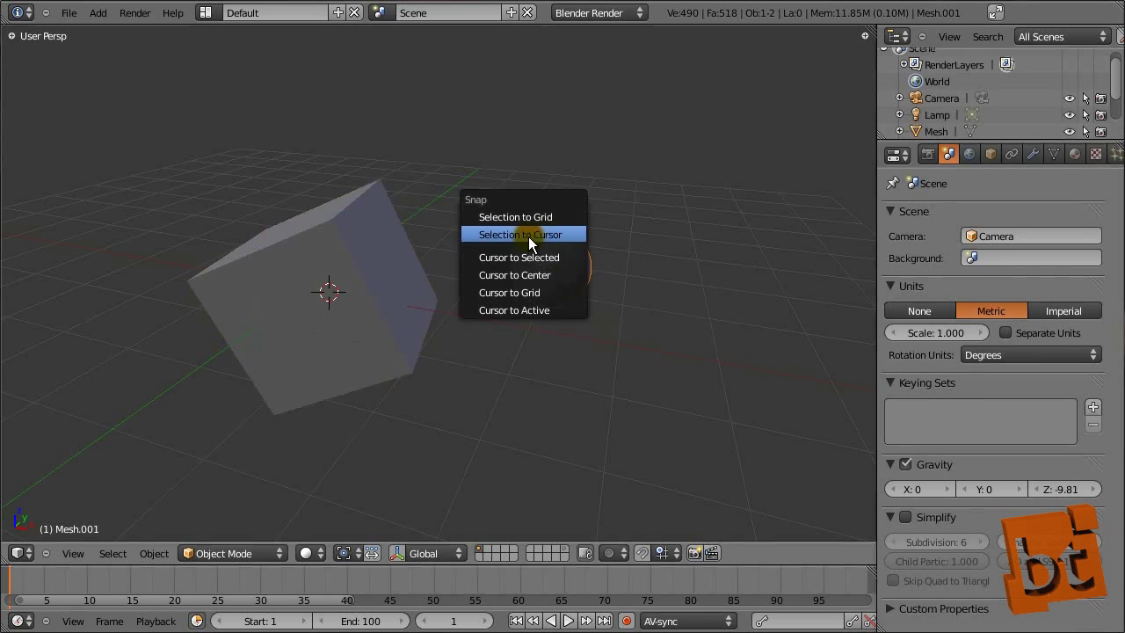
pyautogui.click(528, 234)
pyautogui.moveTo(351, 296); pyautogui.dragTo(324, 234, button='middle')
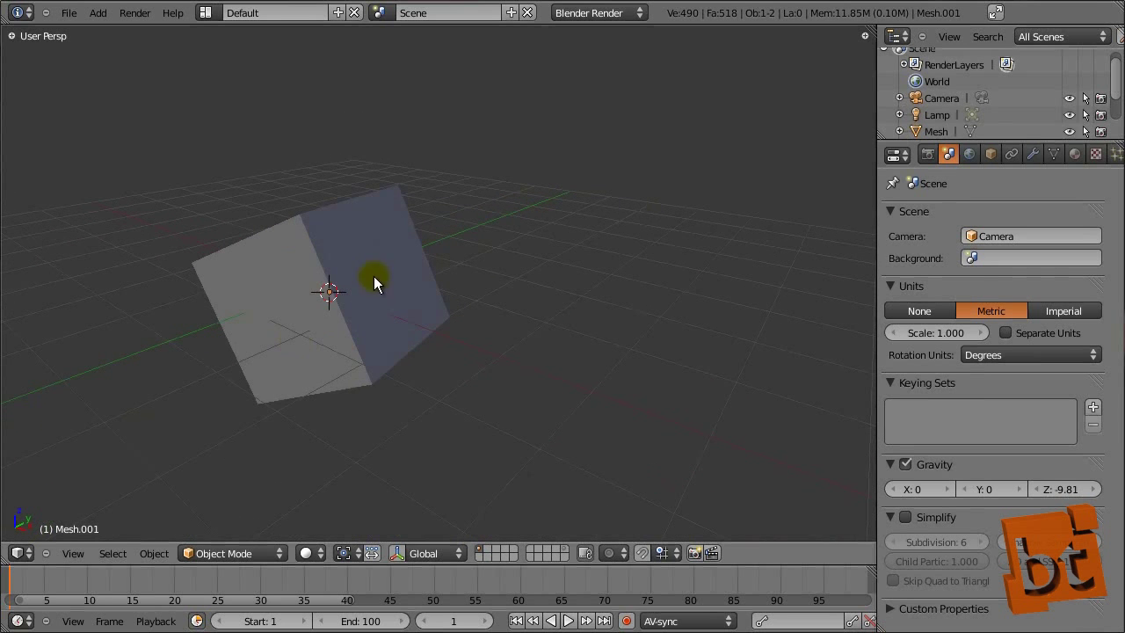
pyautogui.moveTo(373, 281); pyautogui.dragTo(374, 314, button='middle')
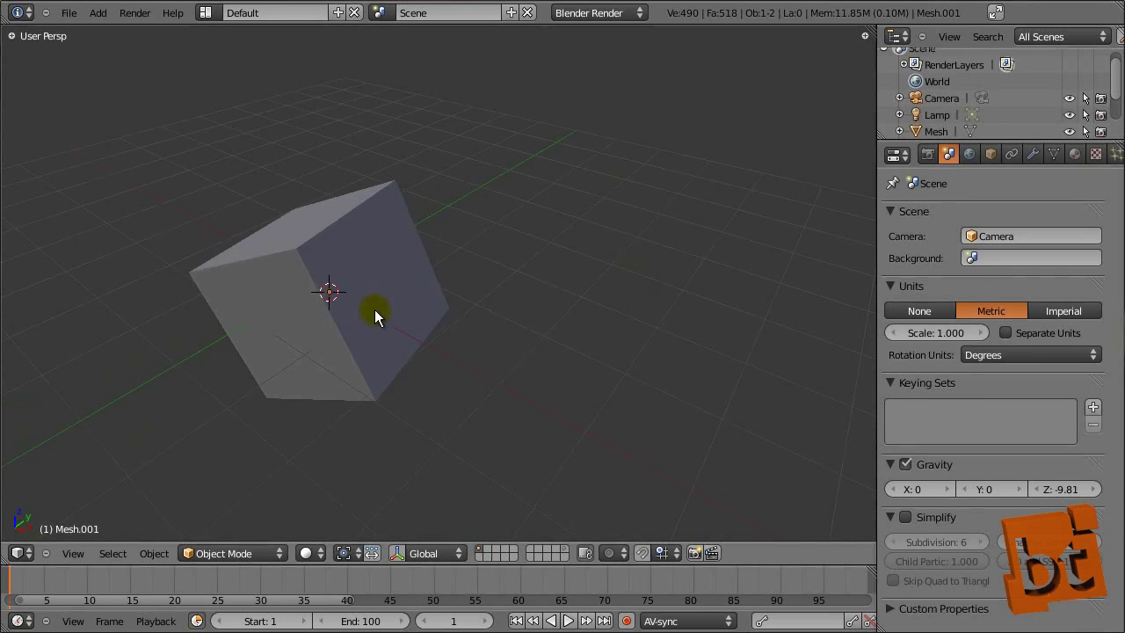
# - Switch viewport shading to Wireframe and orbit to see the sphere inside the cube
pyautogui.click(315, 553)
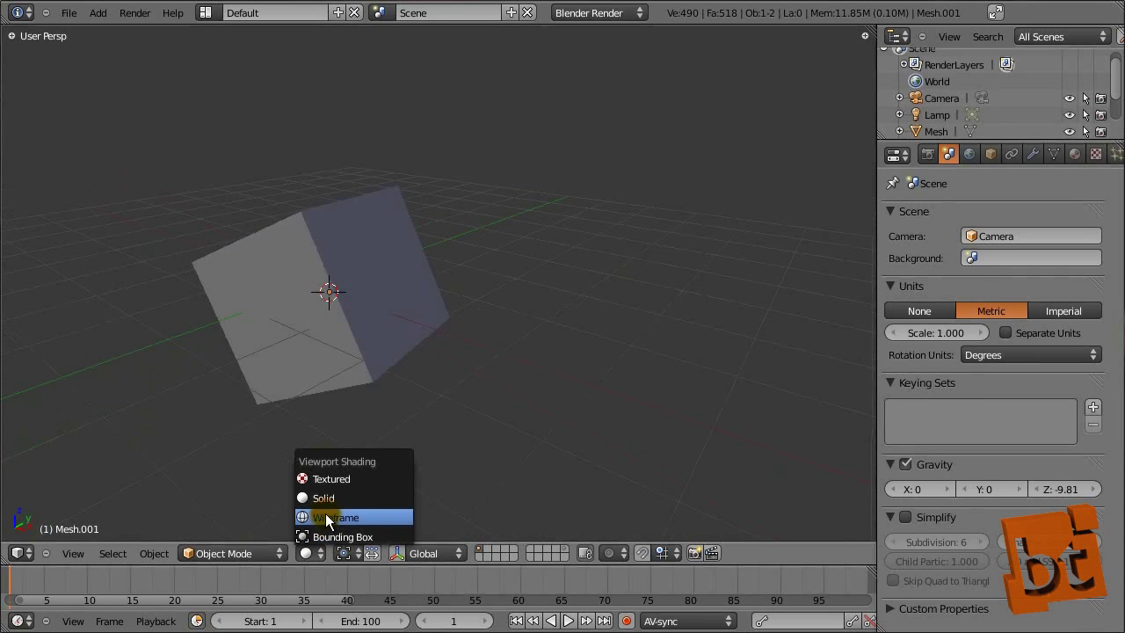
pyautogui.click(325, 517)
pyautogui.moveTo(360, 357)
pyautogui.mouseDown(button='middle')
pyautogui.moveTo(418, 315)
pyautogui.moveTo(447, 328)
pyautogui.moveTo(388, 344)
pyautogui.moveTo(343, 374)
pyautogui.moveTo(429, 377)
pyautogui.moveTo(442, 396)
pyautogui.moveTo(430, 384)
pyautogui.mouseUp(button='middle')
pyautogui.moveTo(432, 273); pyautogui.dragTo(433, 329, button='middle')
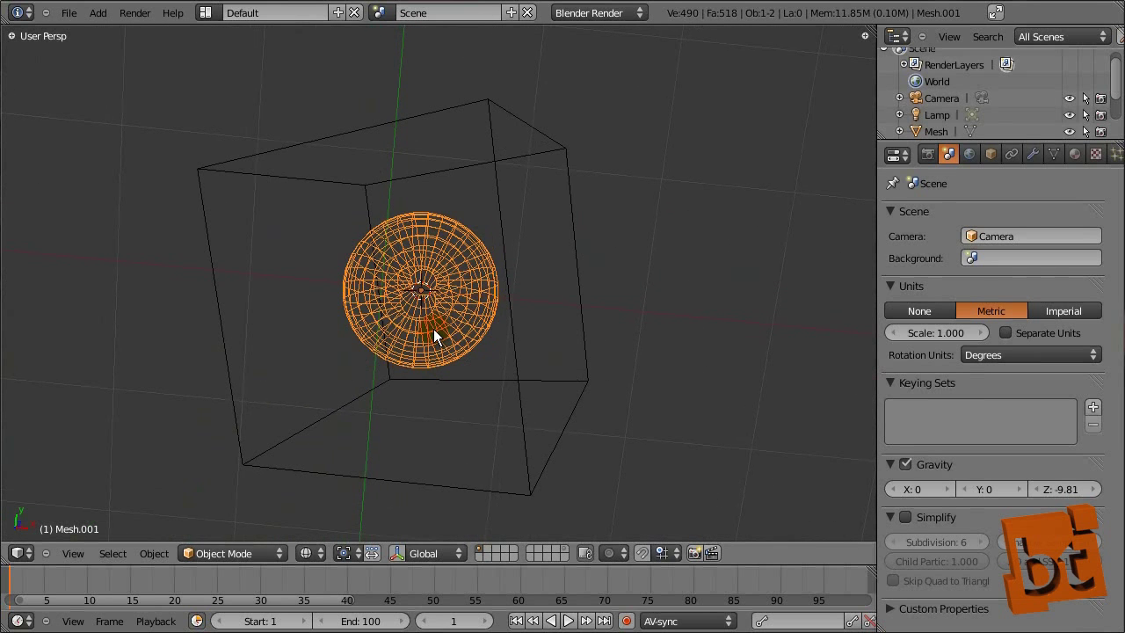
# - In top view, place the 3D cursor near the sphere and snap it to the grid
pyautogui.press('KP_7')
pyautogui.press('a')
pyautogui.scroll(10, 436, 312)
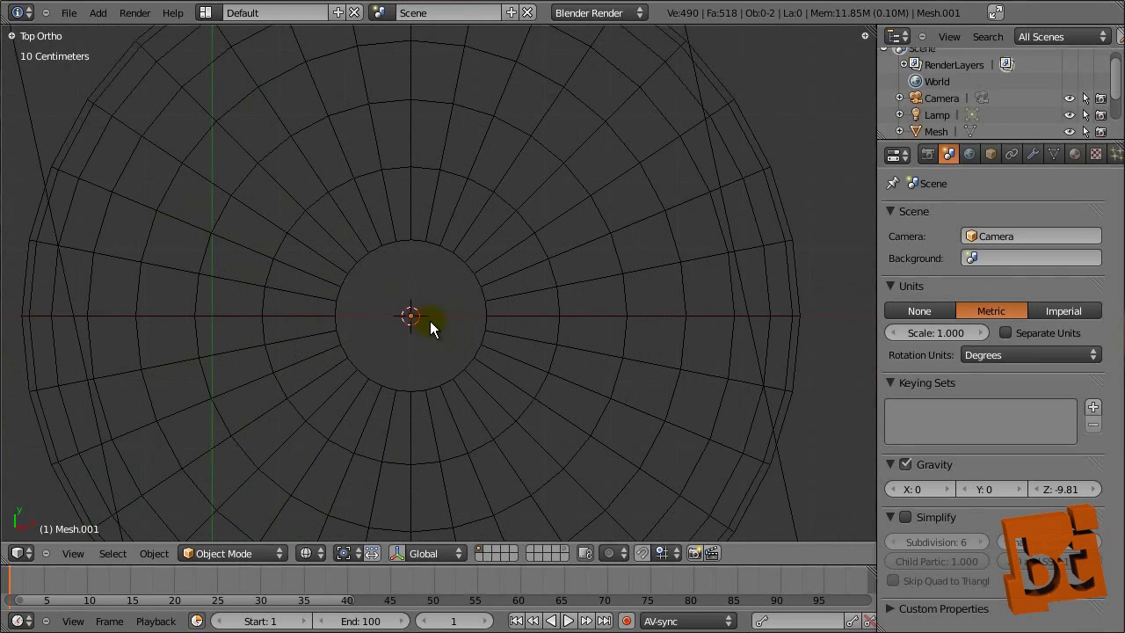
pyautogui.click(373, 282)
pyautogui.click(364, 296)
pyautogui.keyDown('shift'); pyautogui.moveTo(366, 305); pyautogui.dragTo(375, 311, button='middle'); pyautogui.keyUp('shift')
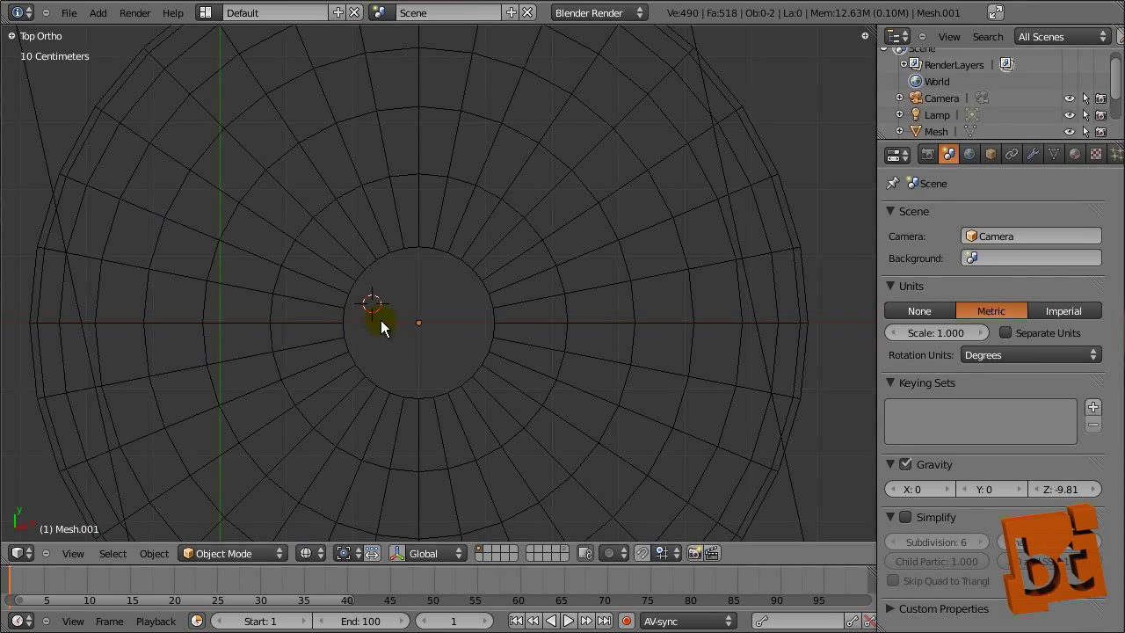
pyautogui.hotkey('shift', 's')
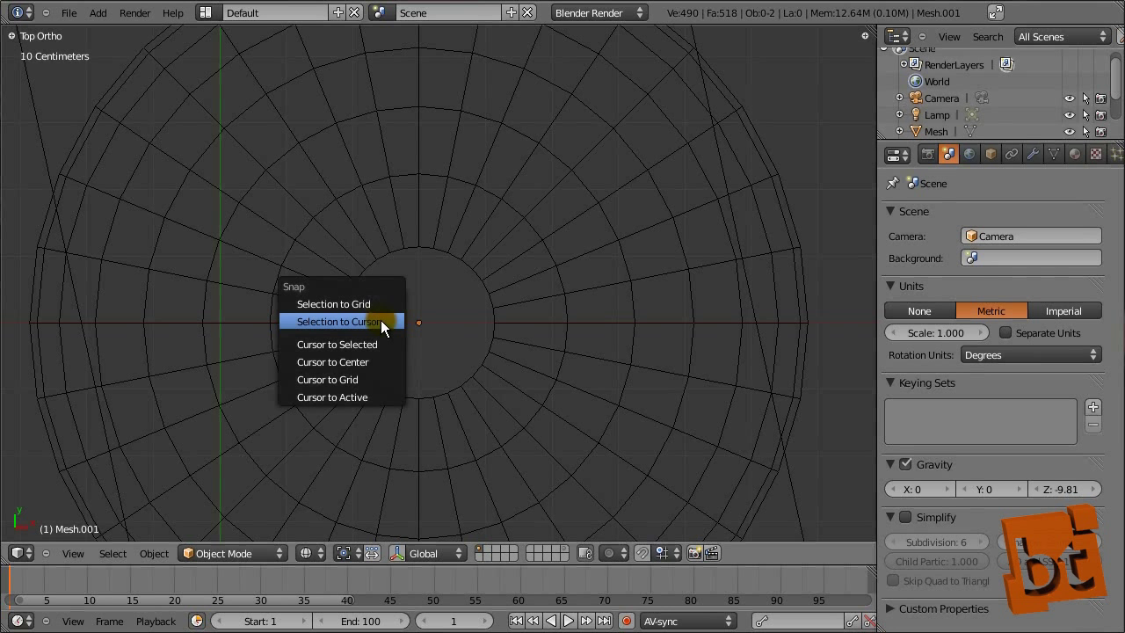
pyautogui.click(357, 376)
# - Select the sphere and cube and move both onto the 3D cursor
pyautogui.scroll(-6, 422, 338)
pyautogui.rightClick(433, 309)
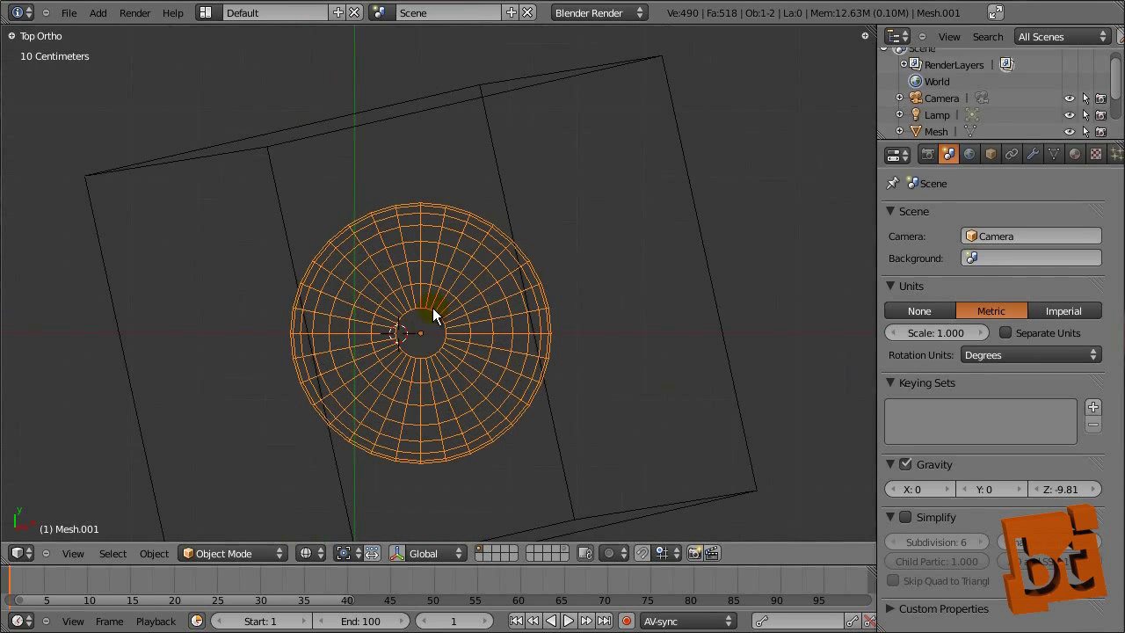
pyautogui.keyDown('shift'); pyautogui.rightClick(499, 177); pyautogui.keyUp('shift')
pyautogui.hotkey('shift', 's')
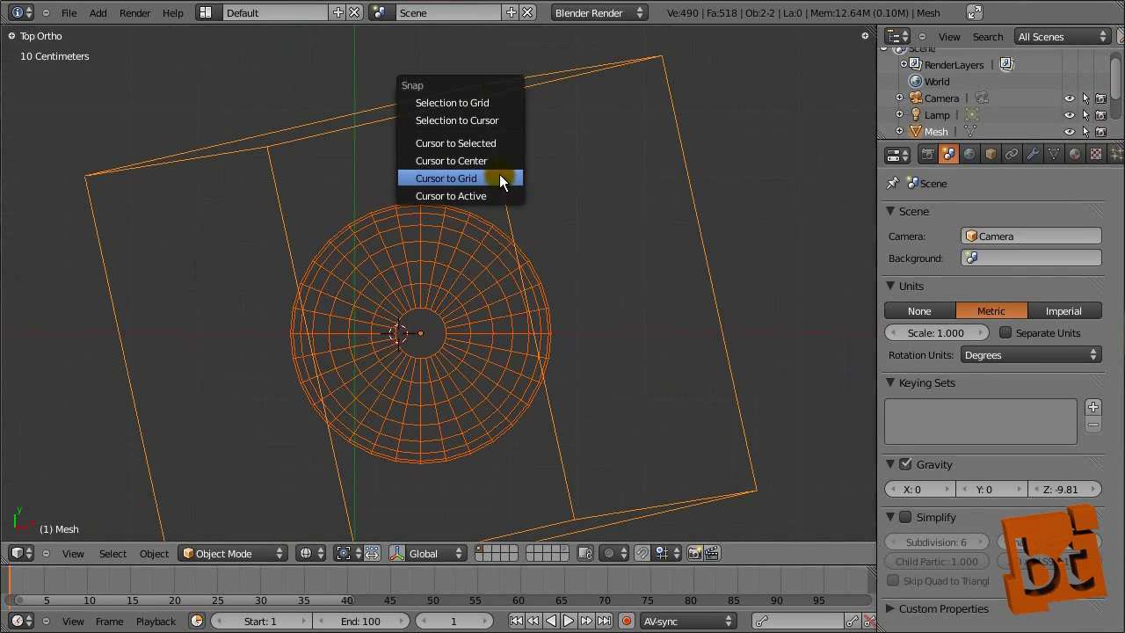
pyautogui.click(492, 123)
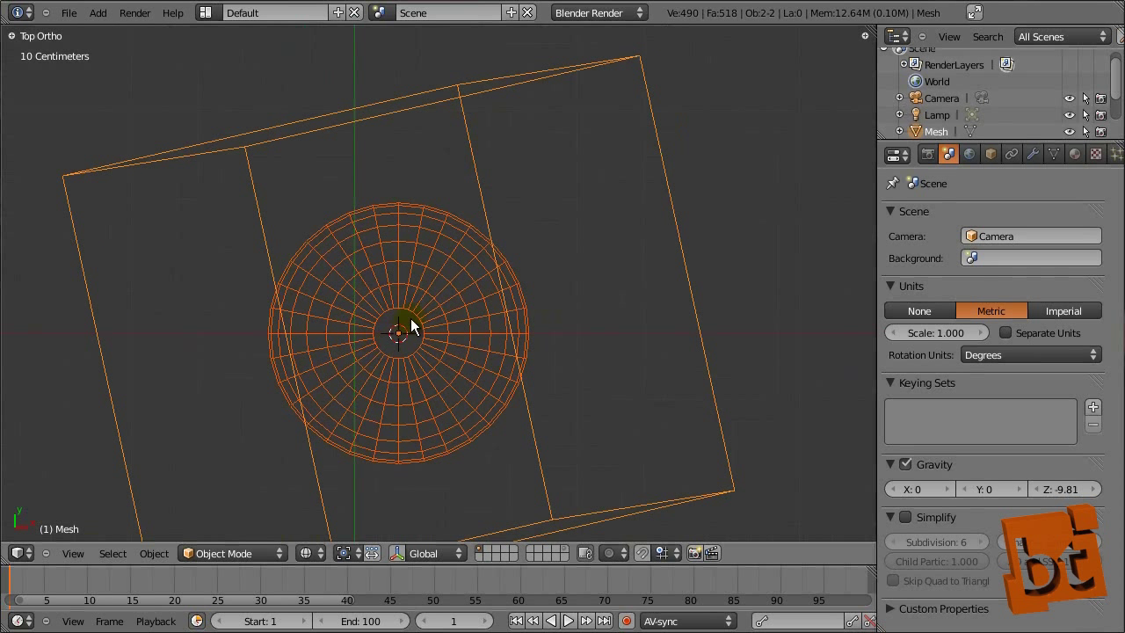
# - Re-place the cursor left of the sphere, snap it to grid, and move both objects onto it
pyautogui.click(359, 327)
pyautogui.hotkey('shift', 's')
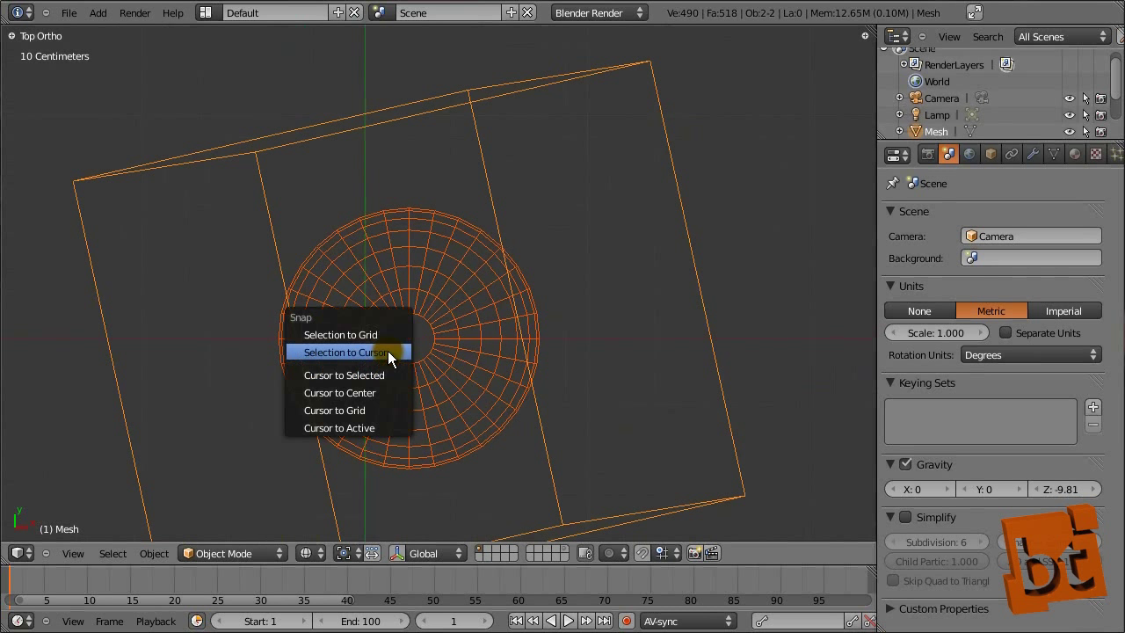
pyautogui.click(383, 403)
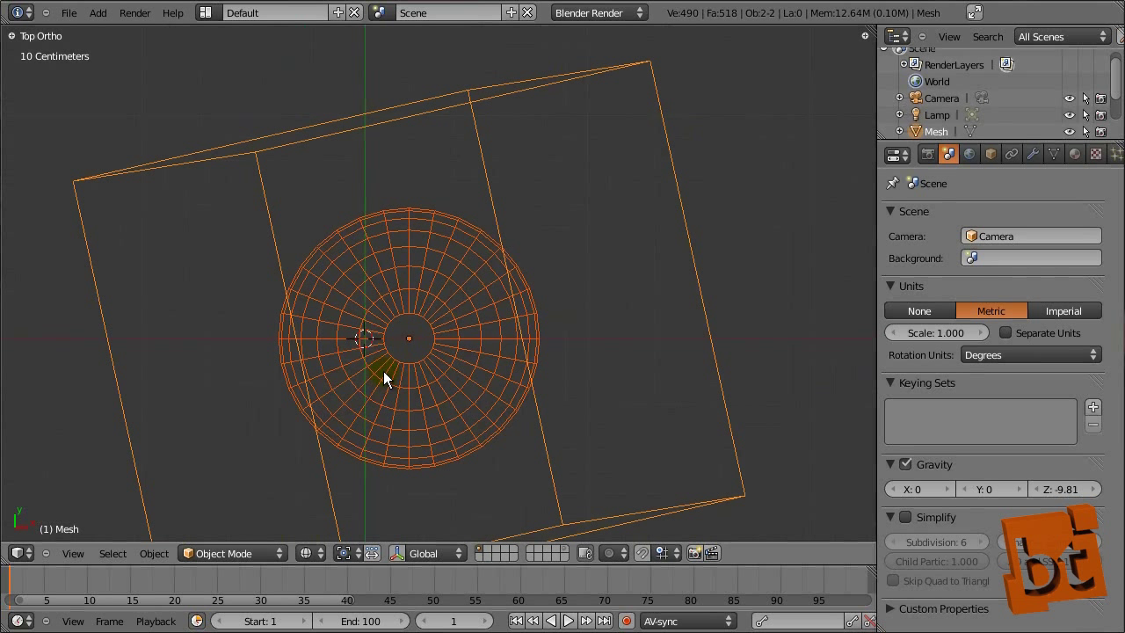
pyautogui.rightClick(430, 318)
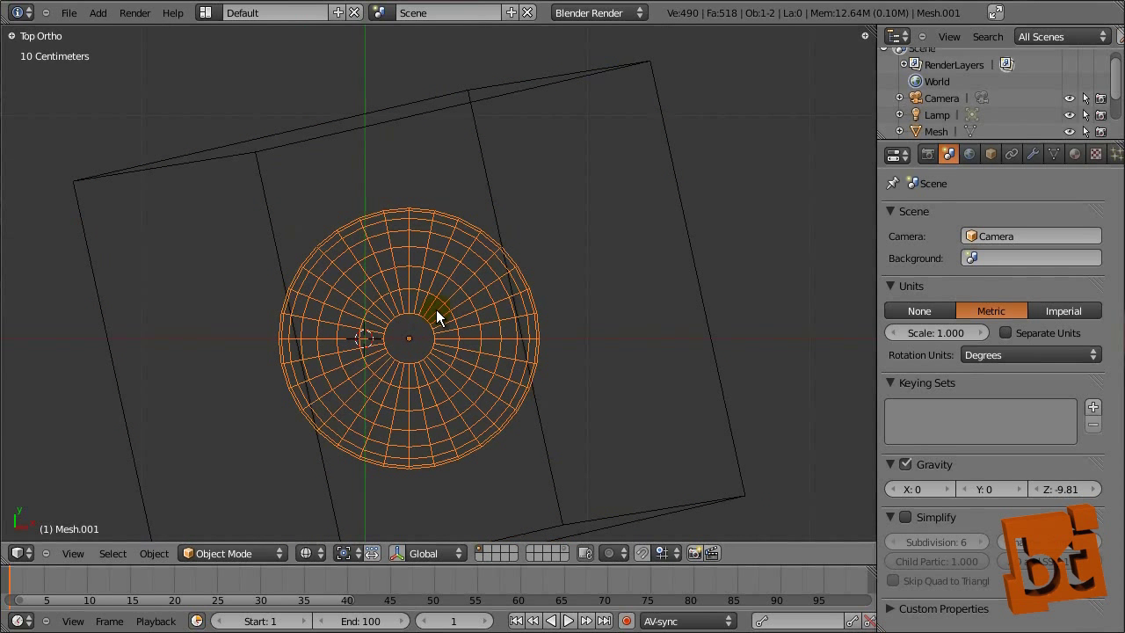
pyautogui.keyDown('shift'); pyautogui.rightClick(491, 190); pyautogui.keyUp('shift')
pyautogui.hotkey('shift', 's')
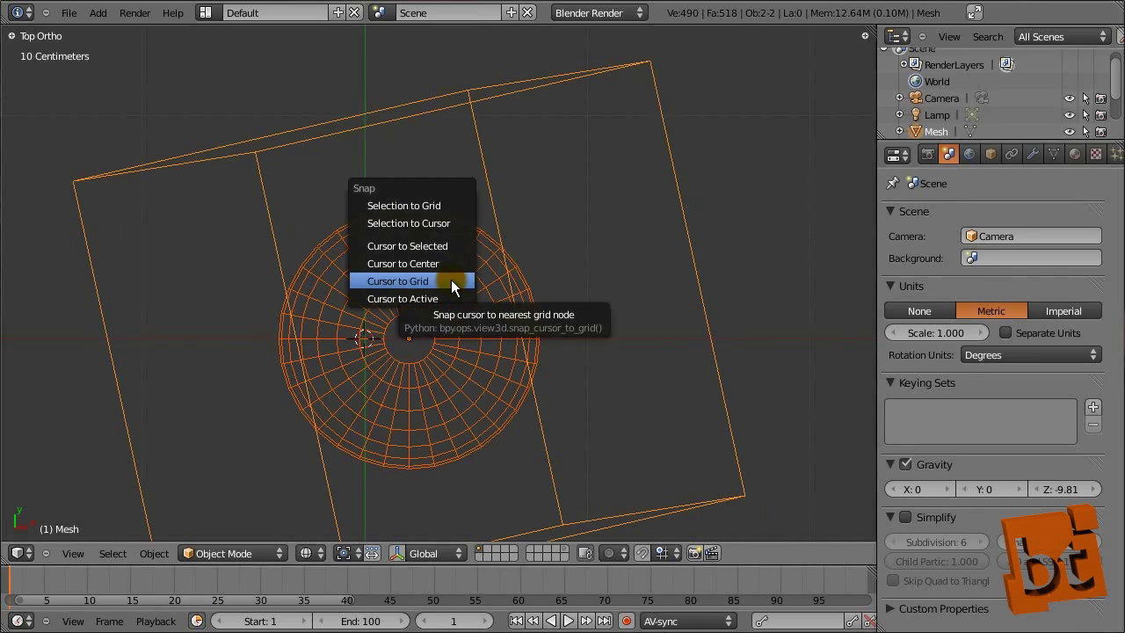
pyautogui.click(409, 224)
pyautogui.moveTo(516, 387); pyautogui.dragTo(418, 263, button='middle')
pyautogui.scroll(-3, 418, 263)
pyautogui.moveTo(482, 352); pyautogui.dragTo(421, 279, button='middle')
pyautogui.press('a')
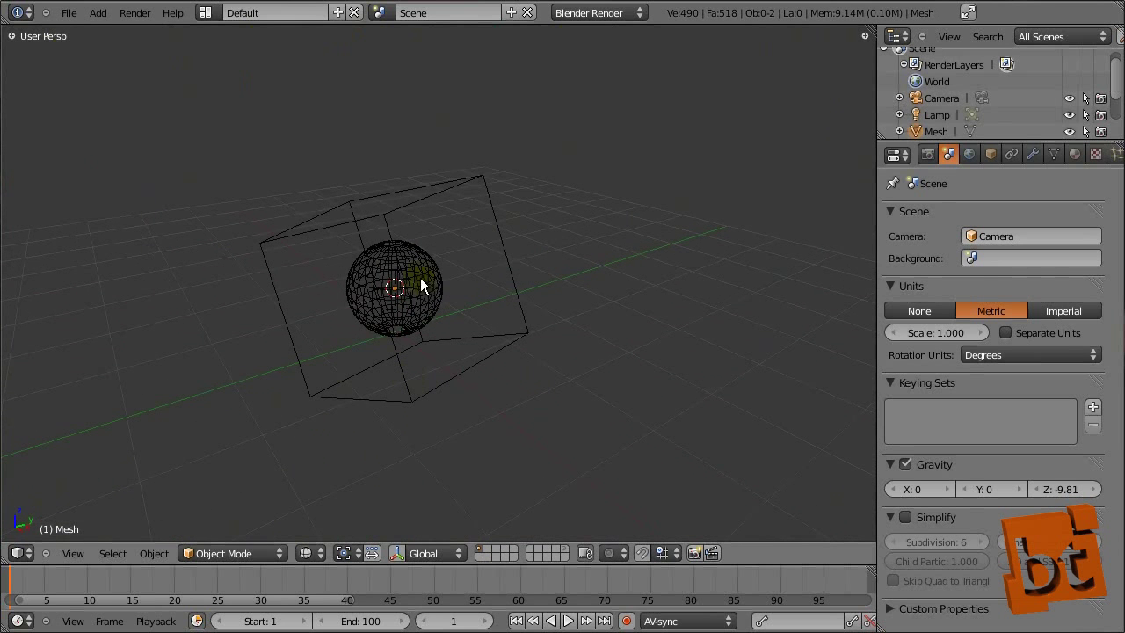
# - Orbit around the objects, toggling selection between sphere and cube, ending with nothing selected
pyautogui.moveTo(326, 331); pyautogui.dragTo(384, 281, button='middle')
pyautogui.scroll(2, 413, 330)
pyautogui.rightClick(377, 251)
pyautogui.moveTo(377, 239); pyautogui.dragTo(391, 220, button='middle')
pyautogui.rightClick(414, 121)
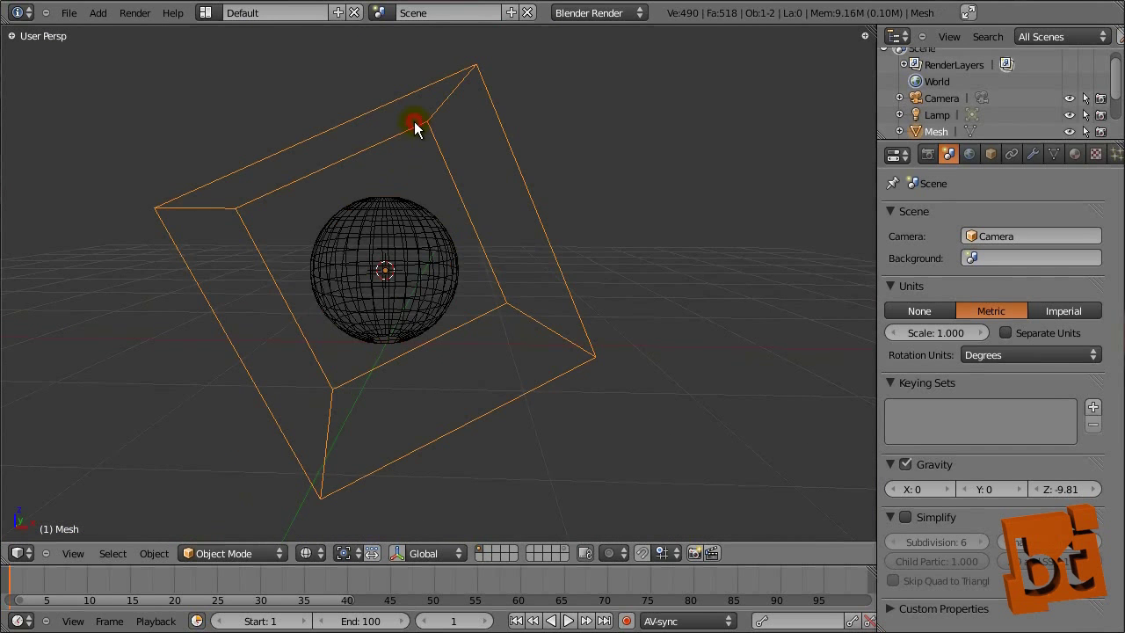
pyautogui.rightClick(340, 248)
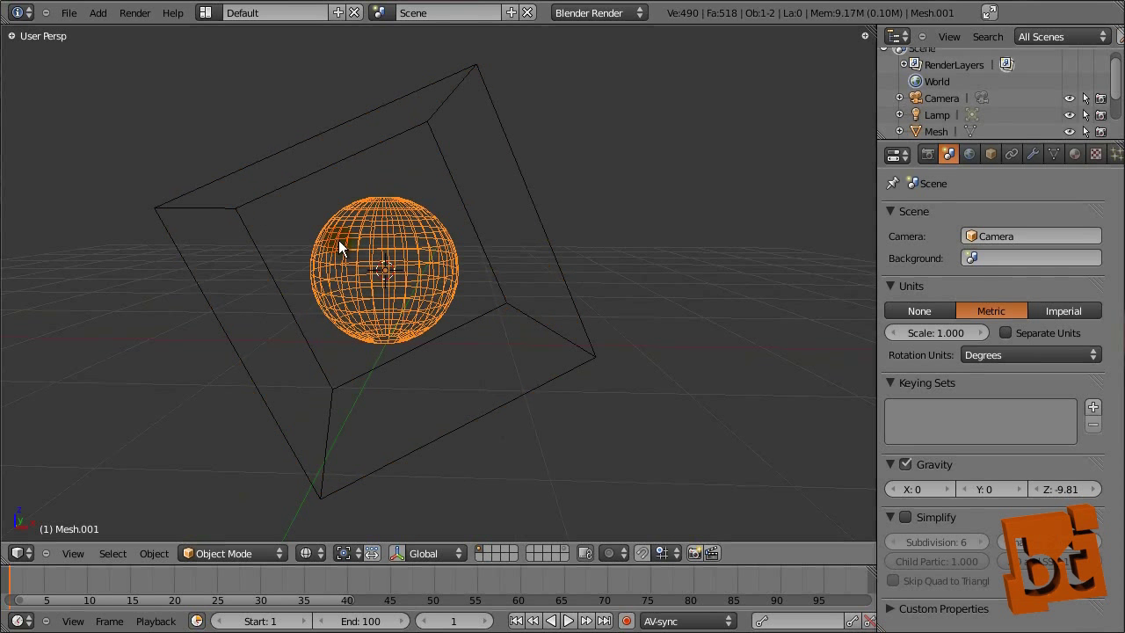
pyautogui.rightClick(348, 170)
pyautogui.rightClick(340, 161)
pyautogui.keyDown('shift'); pyautogui.rightClick(340, 160); pyautogui.keyUp('shift')
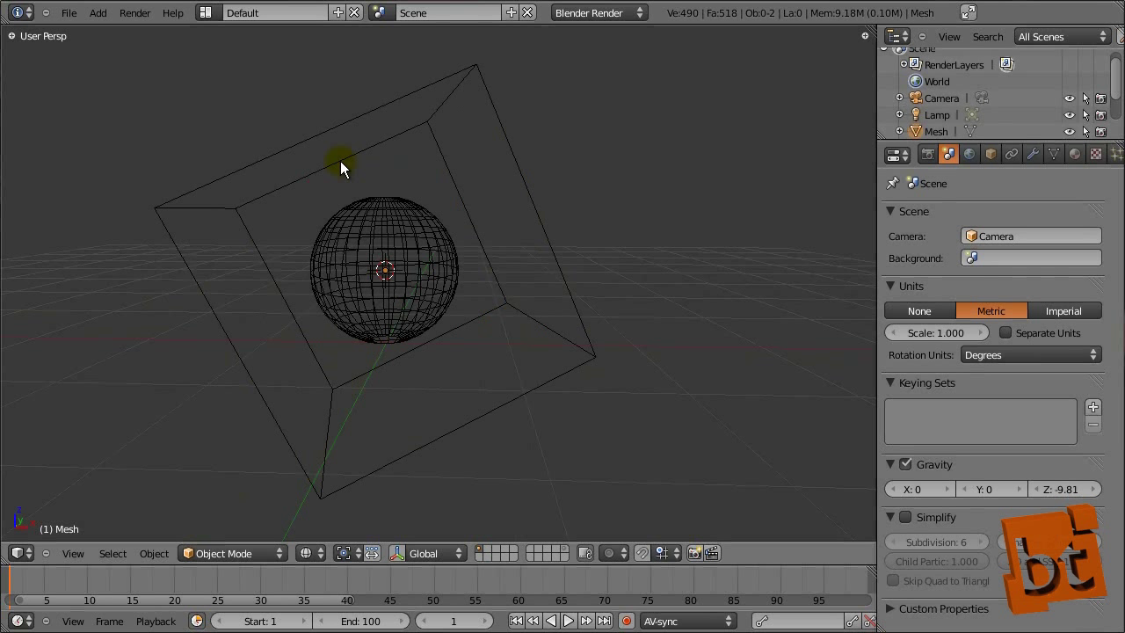
# - Select the sphere and list the transform orientation options, keeping Global
pyautogui.click(153, 554)
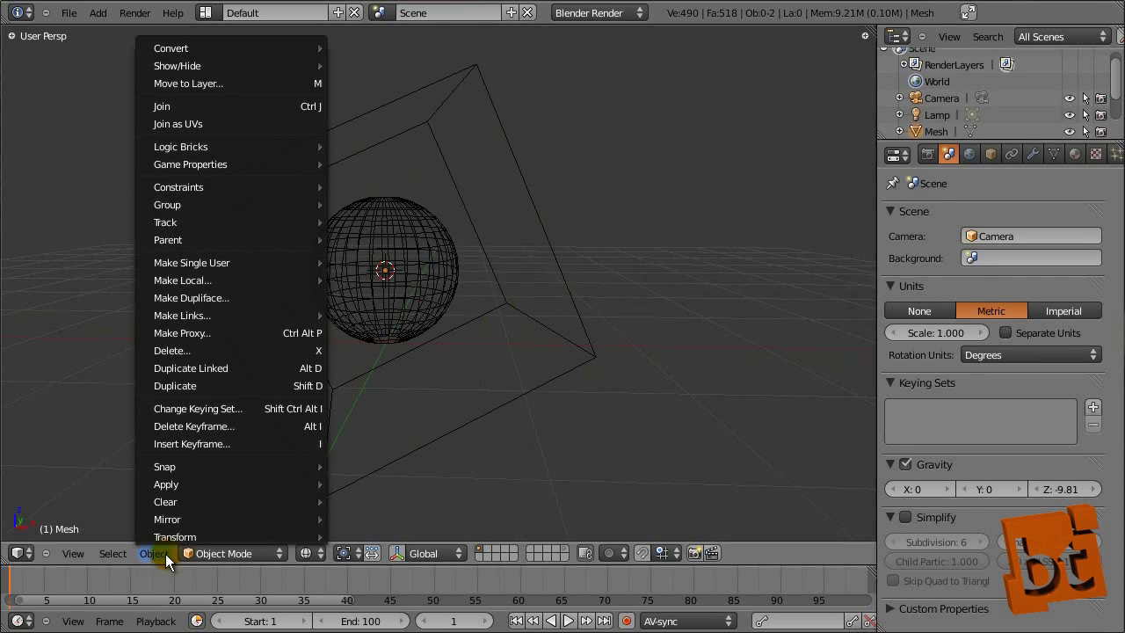
pyautogui.moveTo(153, 537)
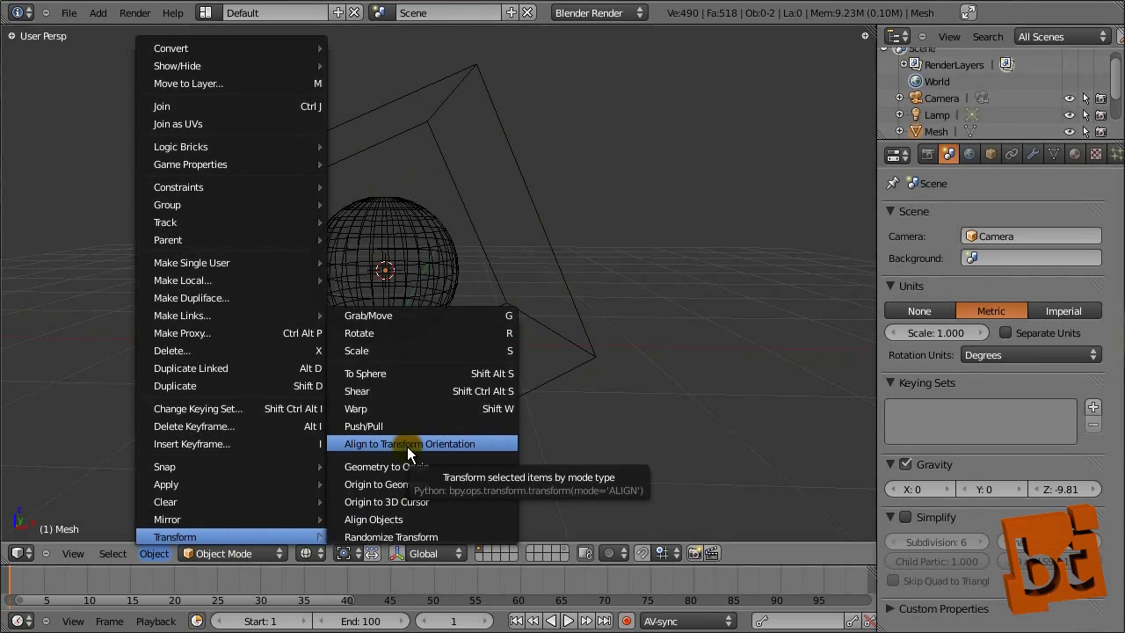
pyautogui.rightClick(419, 271)
pyautogui.click(438, 556)
pyautogui.click(429, 555)
pyautogui.click(435, 553)
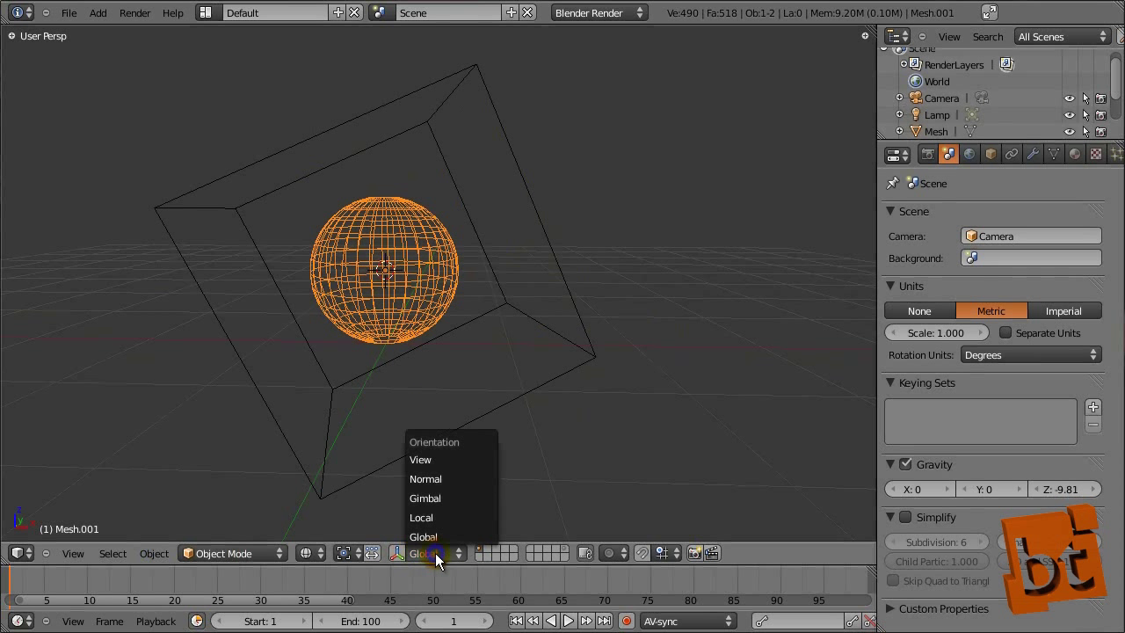
# - Enable the manipulator, align the box to the transform orientation, then restore its tilt
pyautogui.click(400, 553)
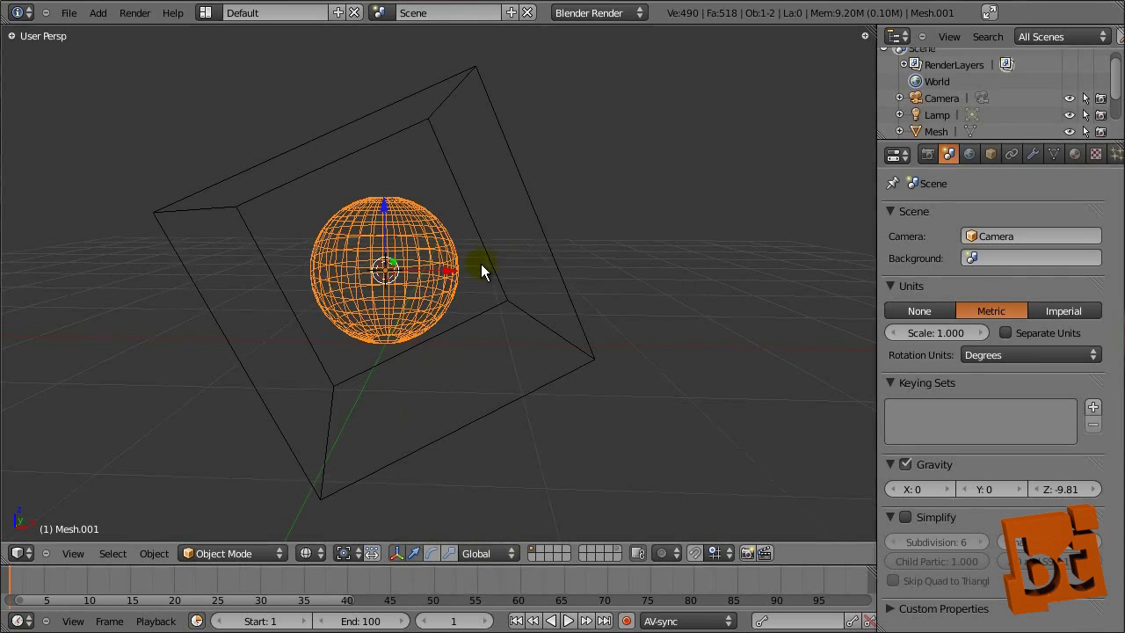
pyautogui.rightClick(457, 171)
pyautogui.moveTo(508, 220); pyautogui.dragTo(491, 227, button='middle')
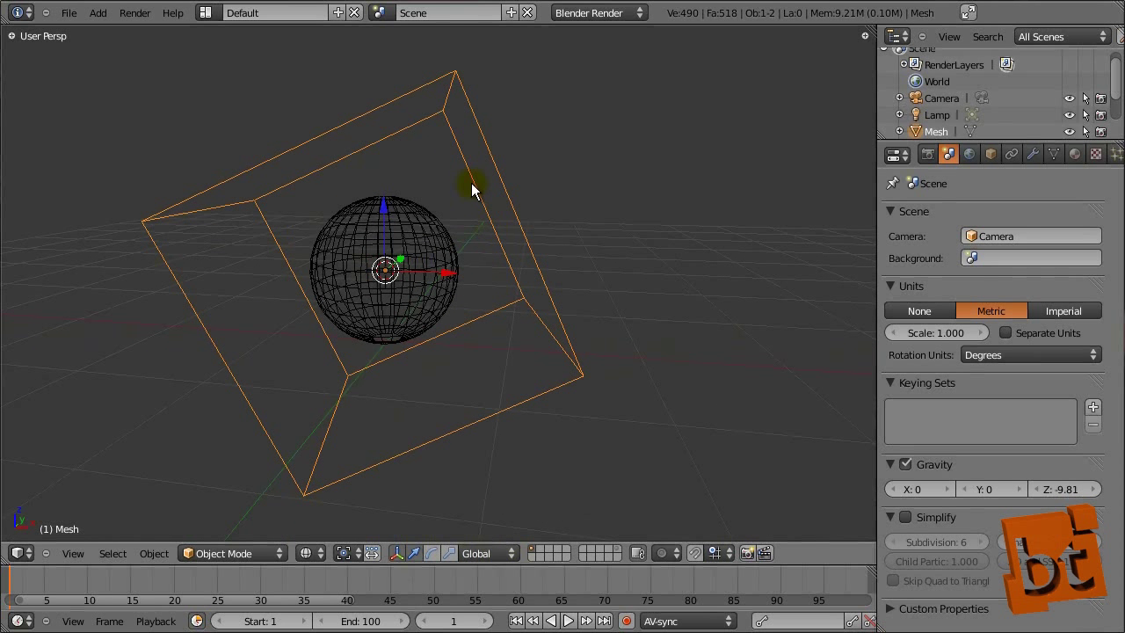
pyautogui.click(157, 552)
pyautogui.moveTo(245, 543)
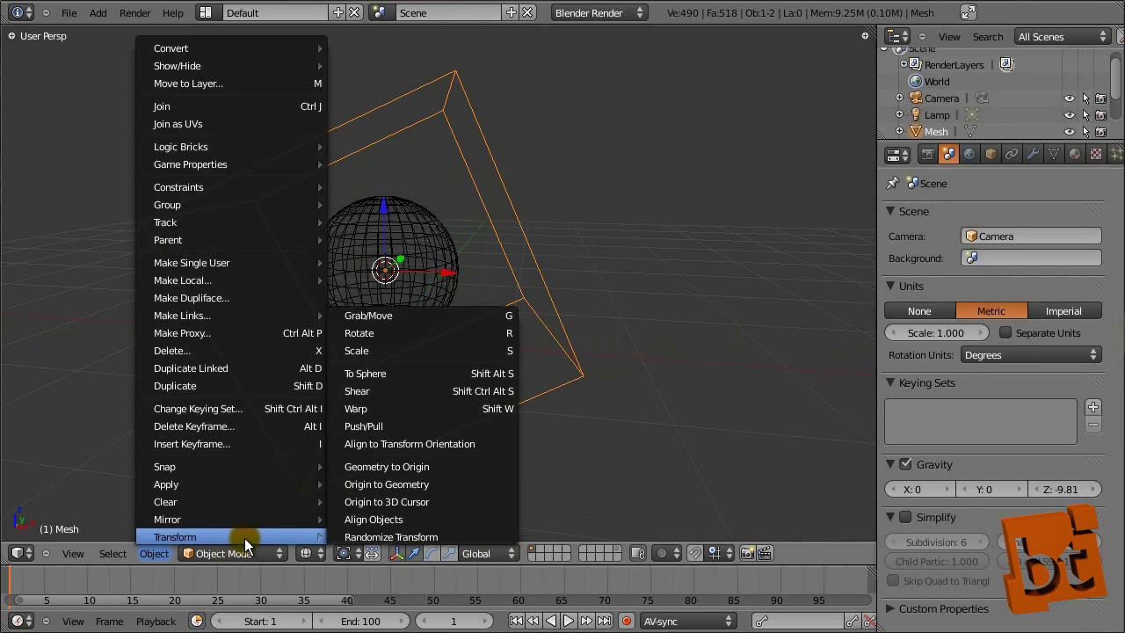
pyautogui.click(413, 444)
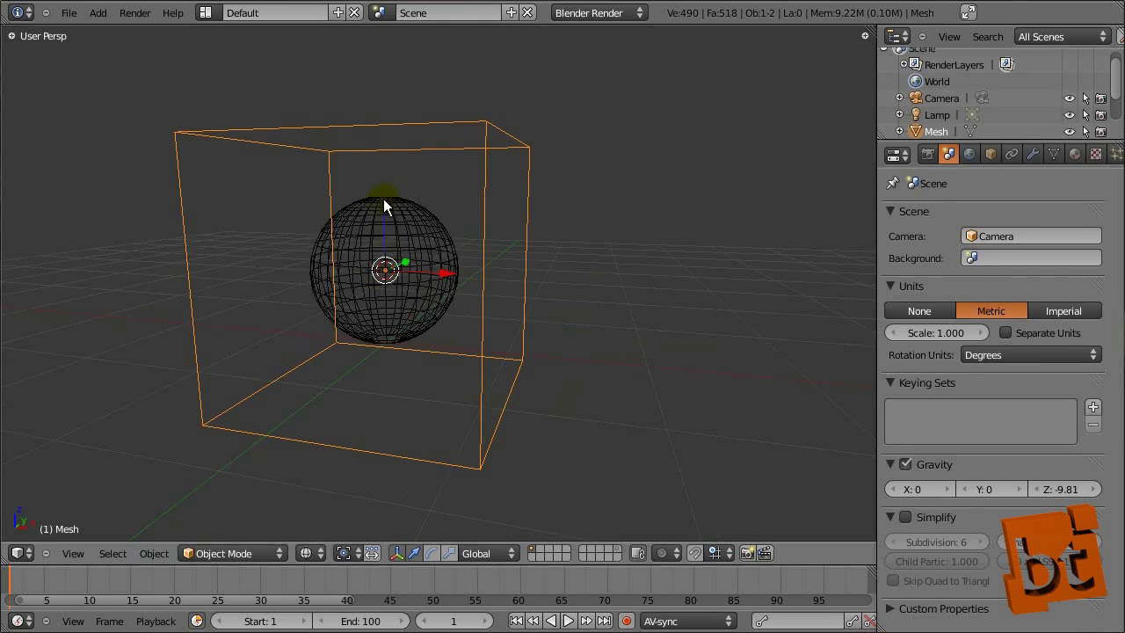
pyautogui.press('r')
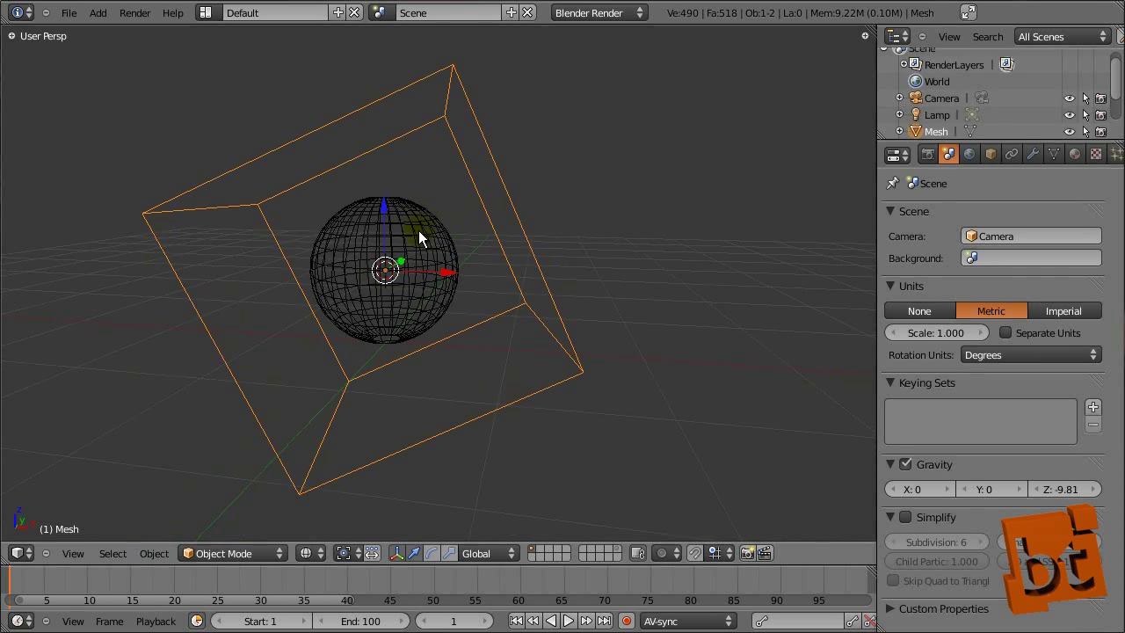
# - Select the sphere, then add the box as the active object
pyautogui.rightClick(418, 230)
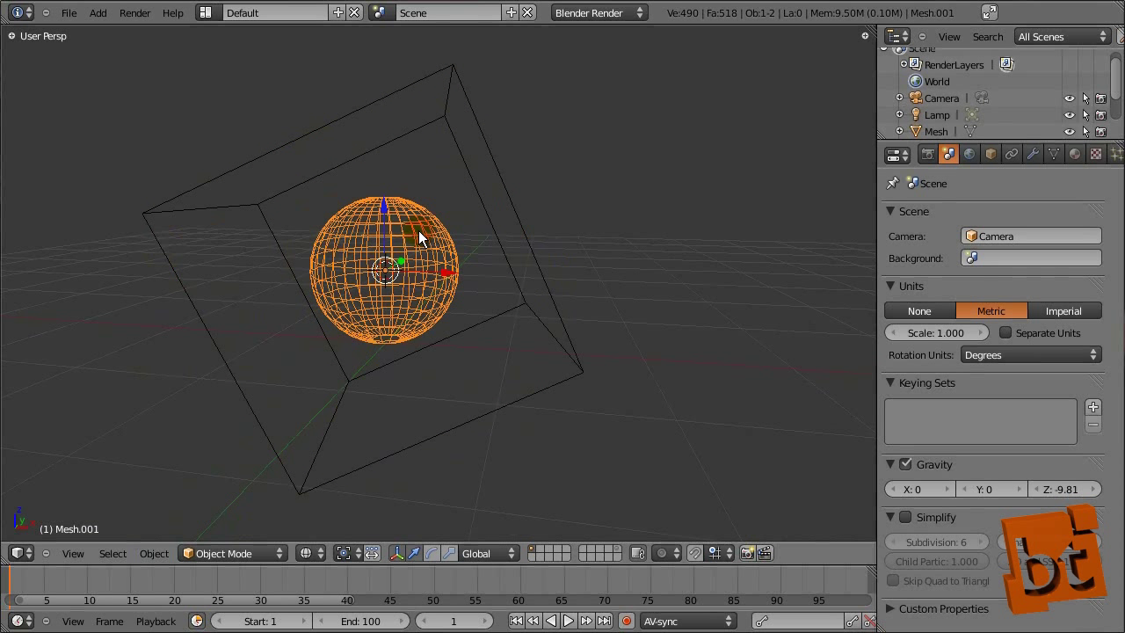
pyautogui.rightClick(446, 108)
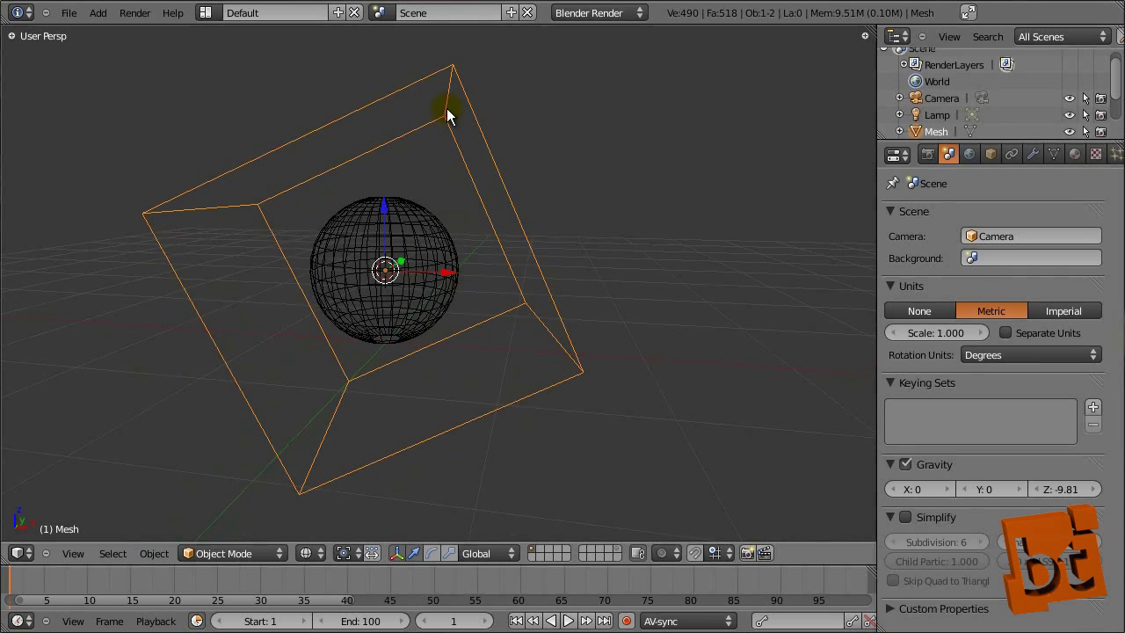
pyautogui.rightClick(426, 237)
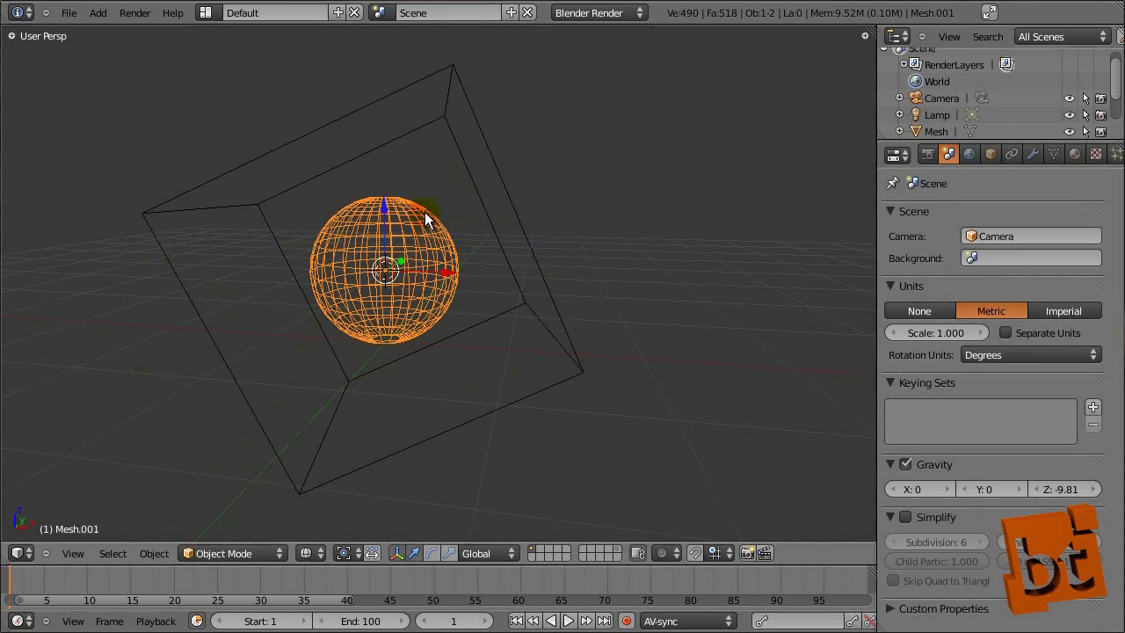
pyautogui.keyDown('shift'); pyautogui.rightClick(422, 130); pyautogui.keyUp('shift')
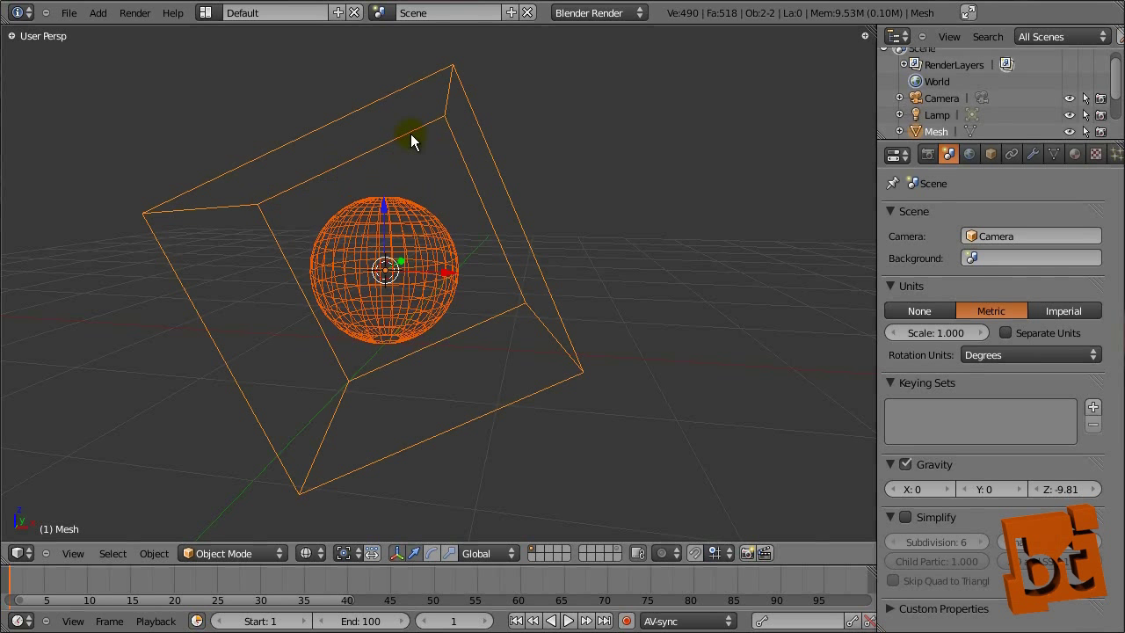
# - Set the orientation to Local and rotate the box further about its local Y axis
pyautogui.click(481, 551)
pyautogui.click(483, 515)
pyautogui.press('r')
pyautogui.press('y')
pyautogui.press('y')
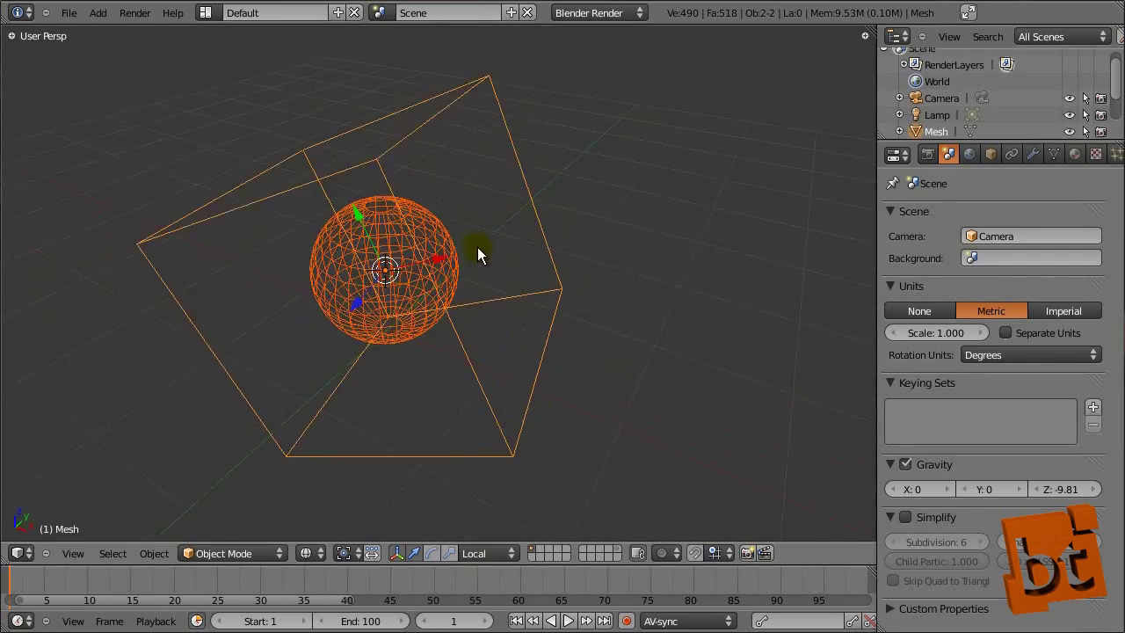
pyautogui.moveTo(549, 264); pyautogui.dragTo(569, 207, button='middle')
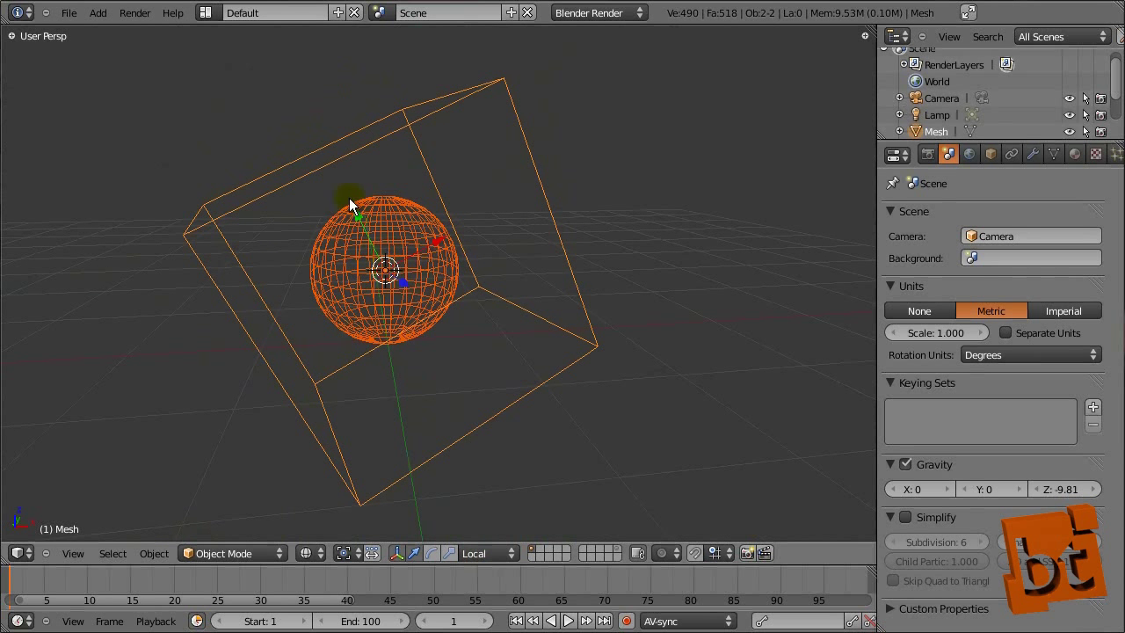
pyautogui.click(210, 247)
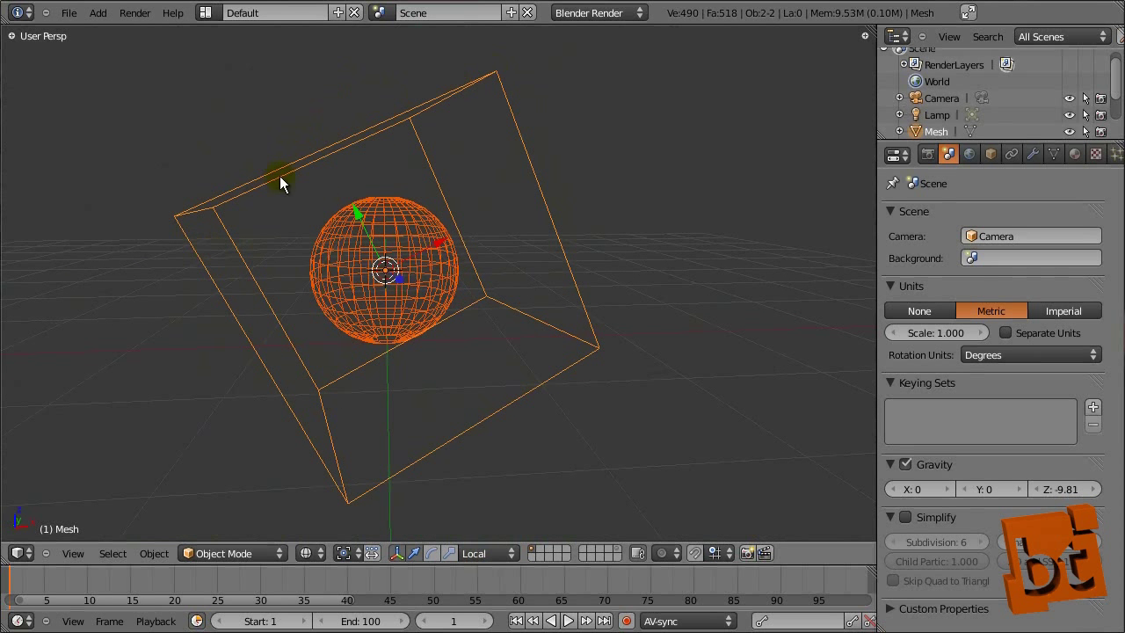
pyautogui.press('r')
pyautogui.click(203, 521)
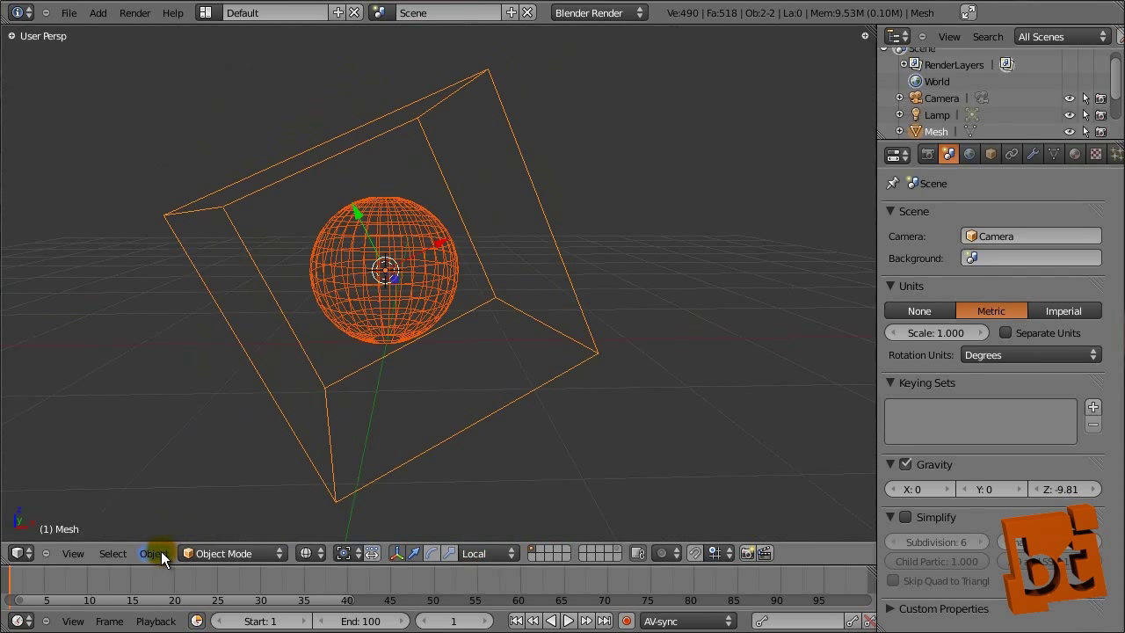
# - Align the selection to the Local transform orientation via Object > Transform
pyautogui.click(161, 554)
pyautogui.moveTo(176, 537)
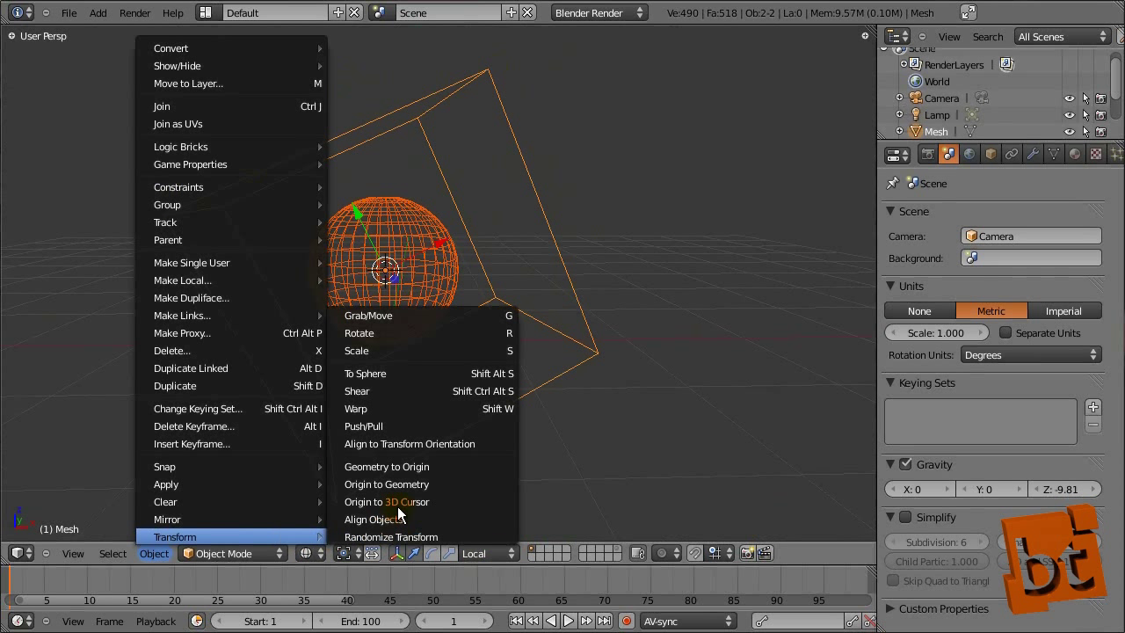
pyautogui.click(425, 443)
pyautogui.moveTo(485, 336); pyautogui.dragTo(360, 235, button='middle')
pyautogui.press('a')
# - Orbit around the objects, reselecting the sphere and box before deselecting both
pyautogui.moveTo(337, 288); pyautogui.dragTo(377, 232, button='middle')
pyautogui.rightClick(414, 329)
pyautogui.moveTo(414, 330); pyautogui.dragTo(451, 331, button='middle')
pyautogui.press('a')
pyautogui.moveTo(606, 308); pyautogui.dragTo(556, 360, button='middle')
pyautogui.scroll(-3, 550, 337)
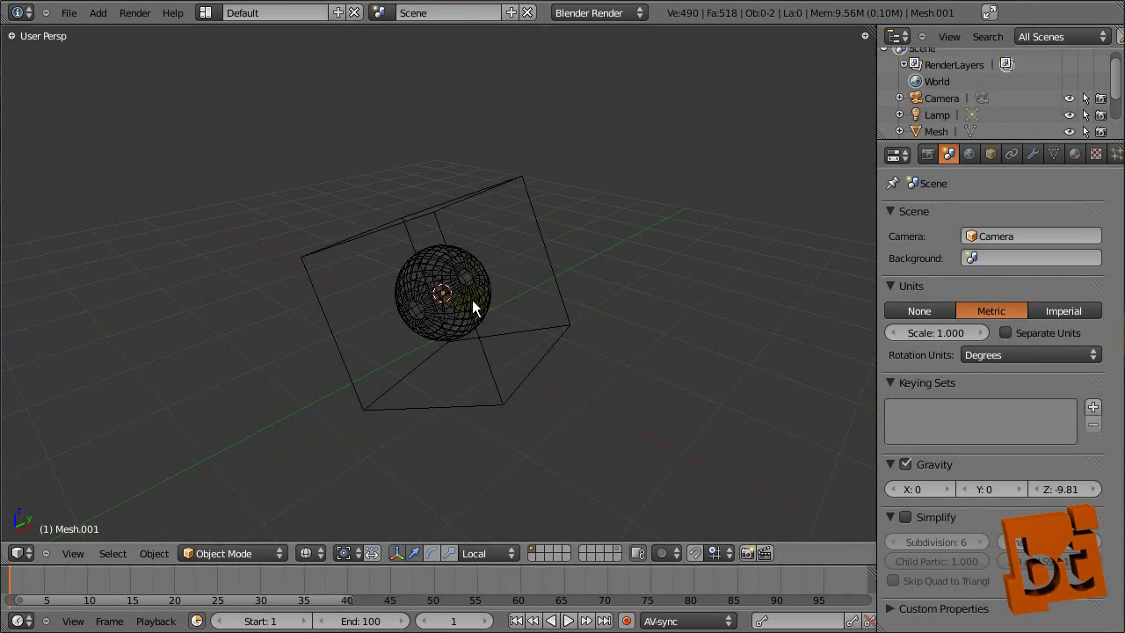
pyautogui.moveTo(640, 246); pyautogui.dragTo(566, 375, button='middle')
pyautogui.moveTo(537, 263); pyautogui.dragTo(504, 306, button='middle')
pyautogui.rightClick(491, 278)
pyautogui.keyDown('shift'); pyautogui.rightClick(499, 261); pyautogui.keyUp('shift')
pyautogui.moveTo(499, 267); pyautogui.dragTo(582, 265, button='middle')
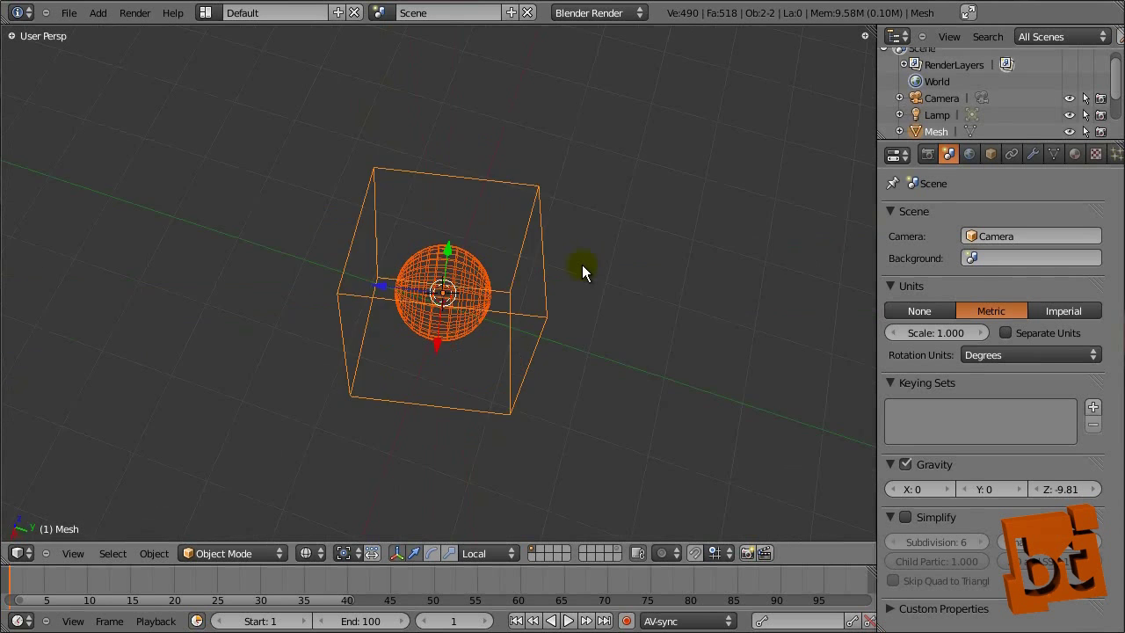
pyautogui.press('a')
pyautogui.moveTo(394, 356); pyautogui.dragTo(432, 245, button='middle')
# - Place the 3D cursor on the grid right of the box and list the pivot point options
pyautogui.moveTo(457, 326); pyautogui.dragTo(472, 290, button='middle')
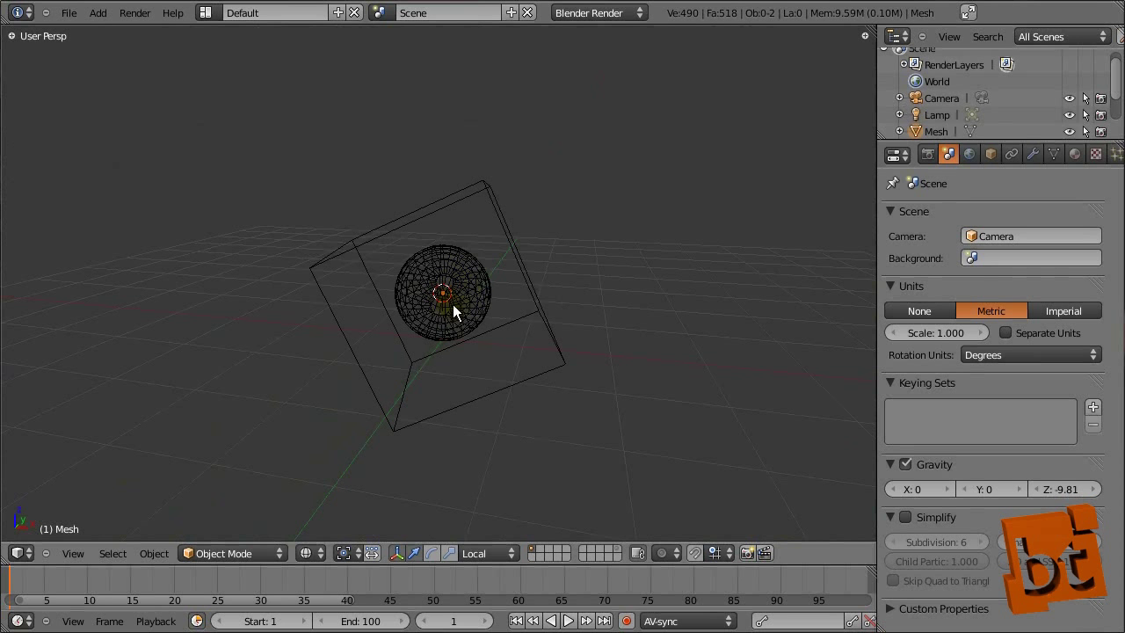
pyautogui.moveTo(591, 302); pyautogui.dragTo(593, 354, button='middle')
pyautogui.click(717, 332)
pyautogui.moveTo(677, 326); pyautogui.dragTo(604, 350, button='middle')
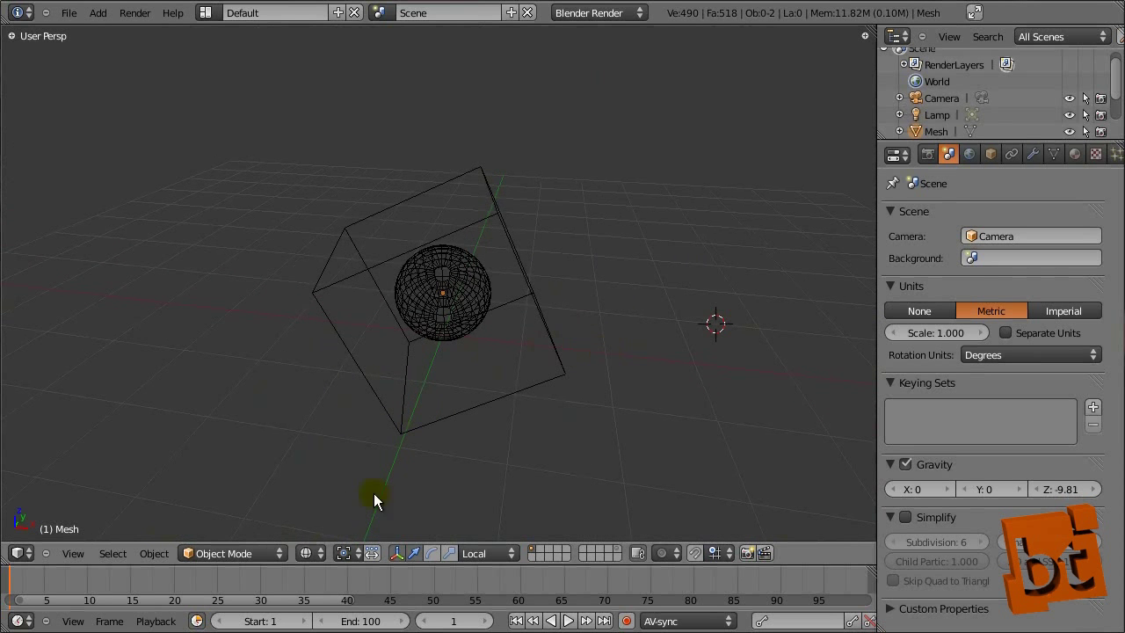
pyautogui.click(351, 549)
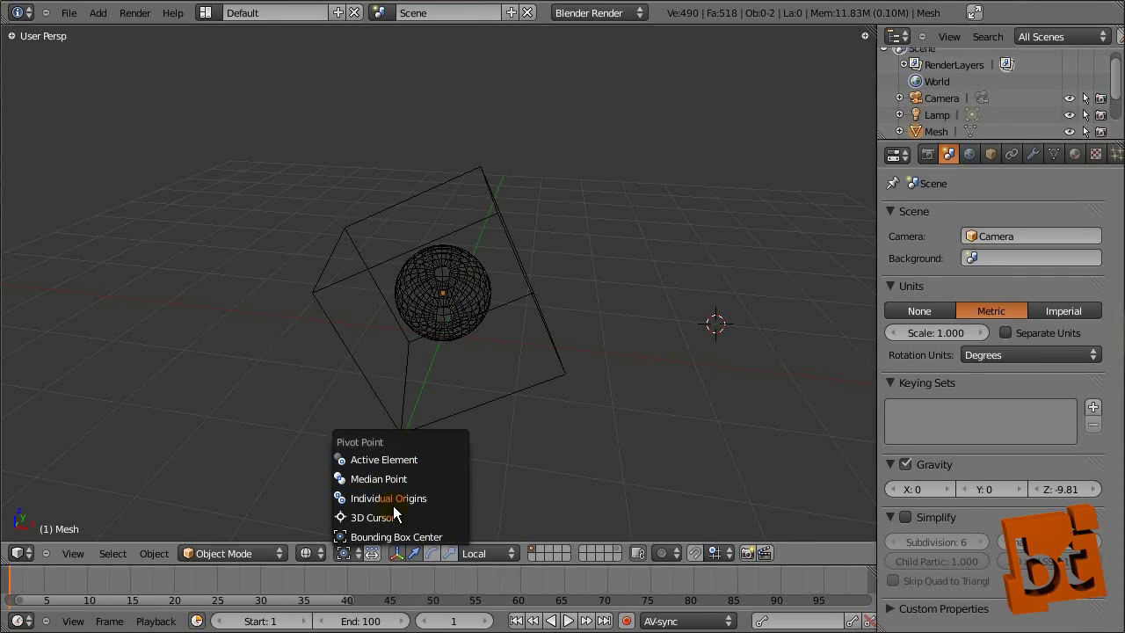
# - Set the pivot to Active Element, move the sphere right of the box, and make the box active
pyautogui.click(379, 458)
pyautogui.rightClick(439, 296)
pyautogui.moveTo(439, 297); pyautogui.dragTo(620, 257)
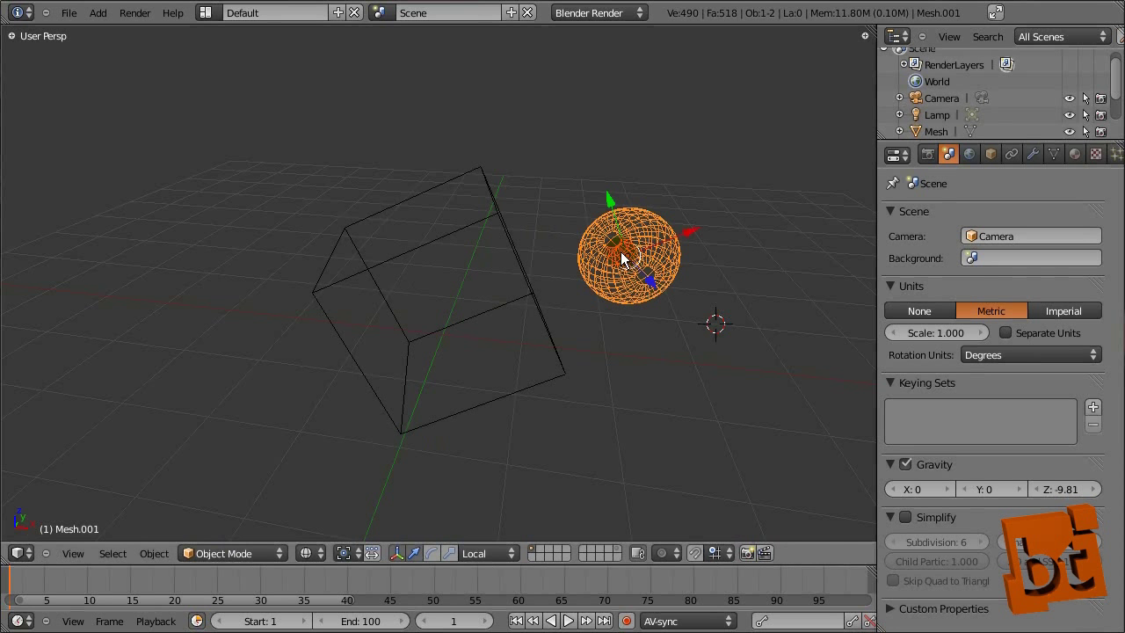
pyautogui.keyDown('shift'); pyautogui.rightClick(498, 214); pyautogui.keyUp('shift')
# - Rotate the sphere and box twice around the box's centre using the Active Element pivot
pyautogui.click(343, 552)
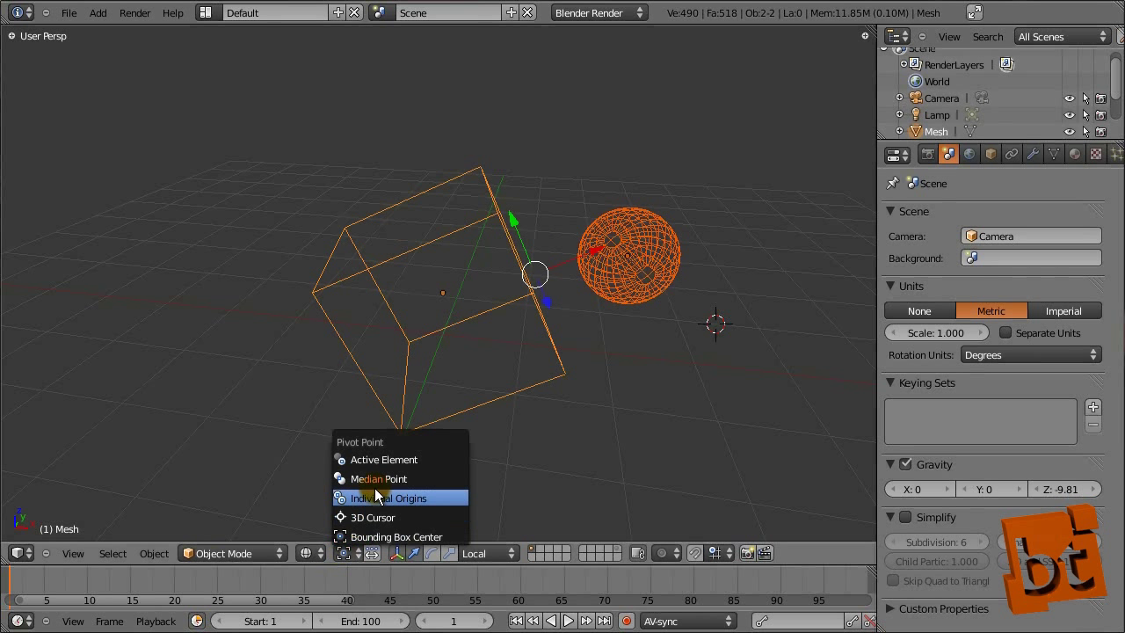
pyautogui.click(383, 460)
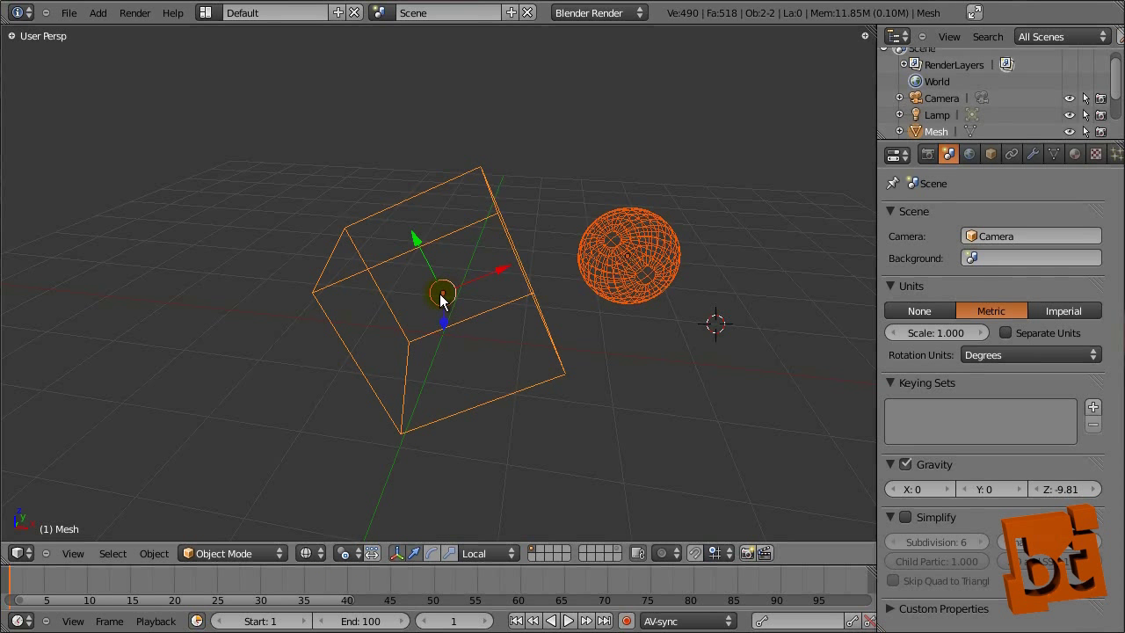
pyautogui.press('r')
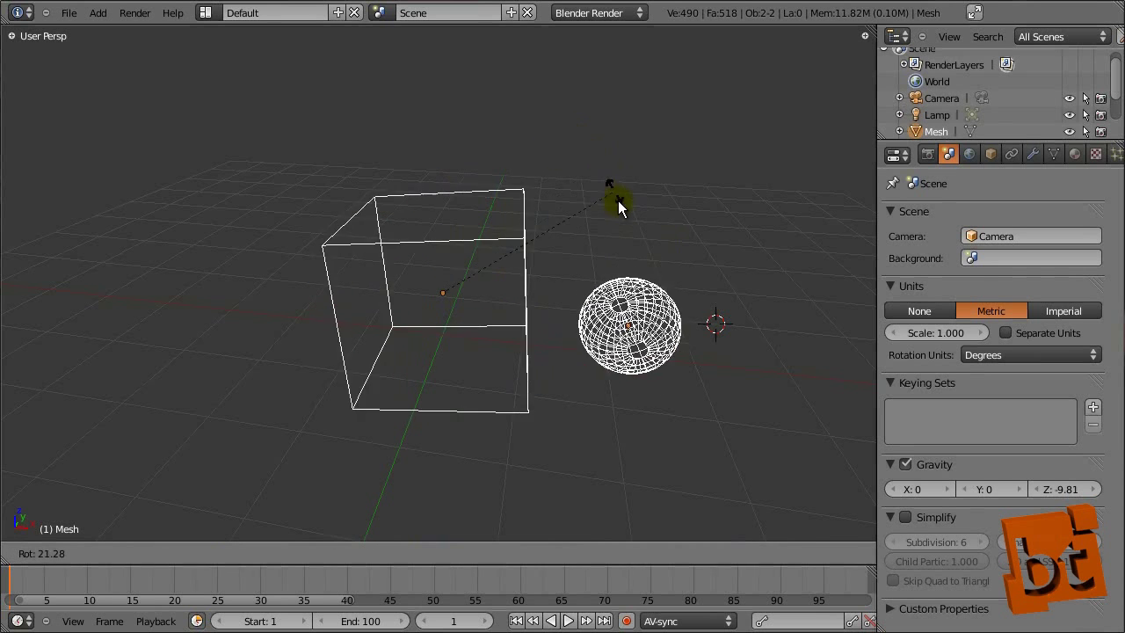
pyautogui.click(527, 97)
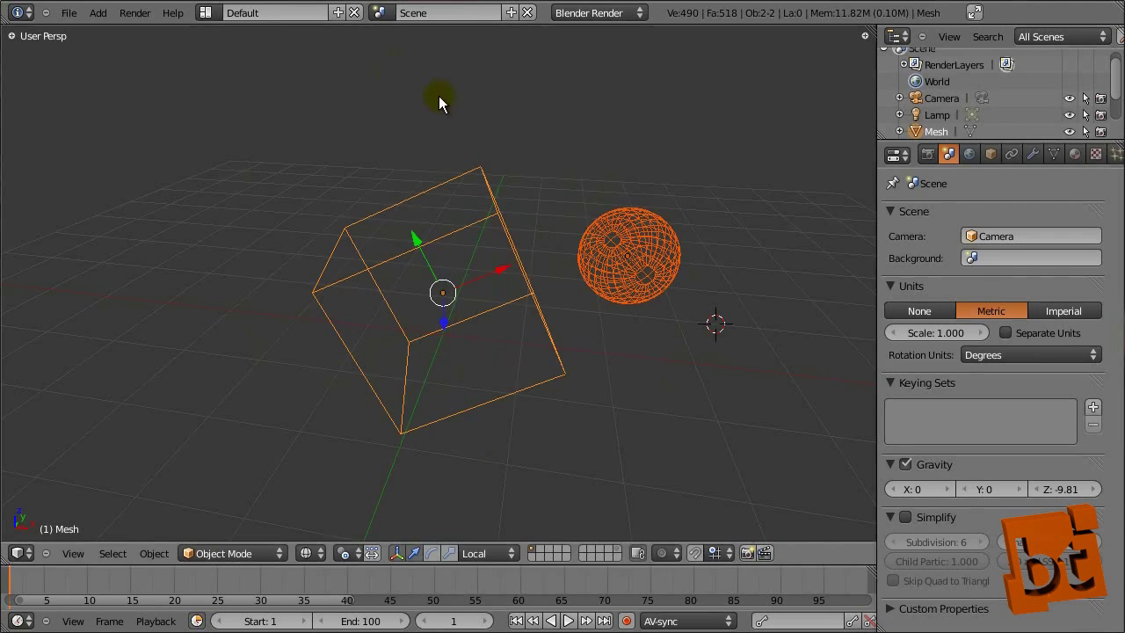
pyautogui.press('r')
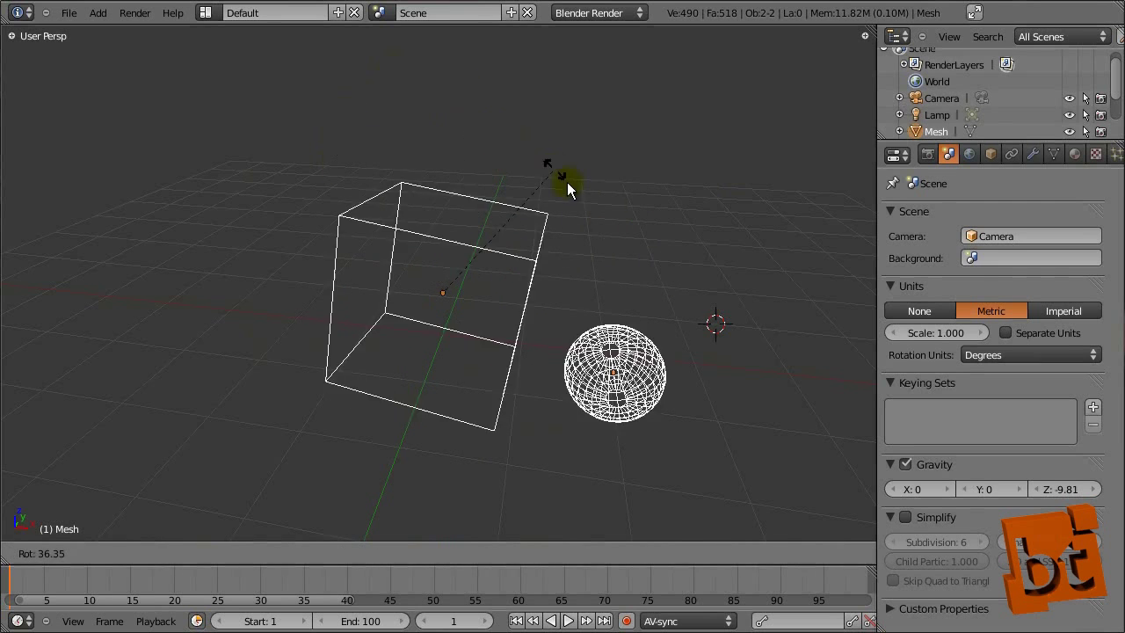
pyautogui.click(422, 136)
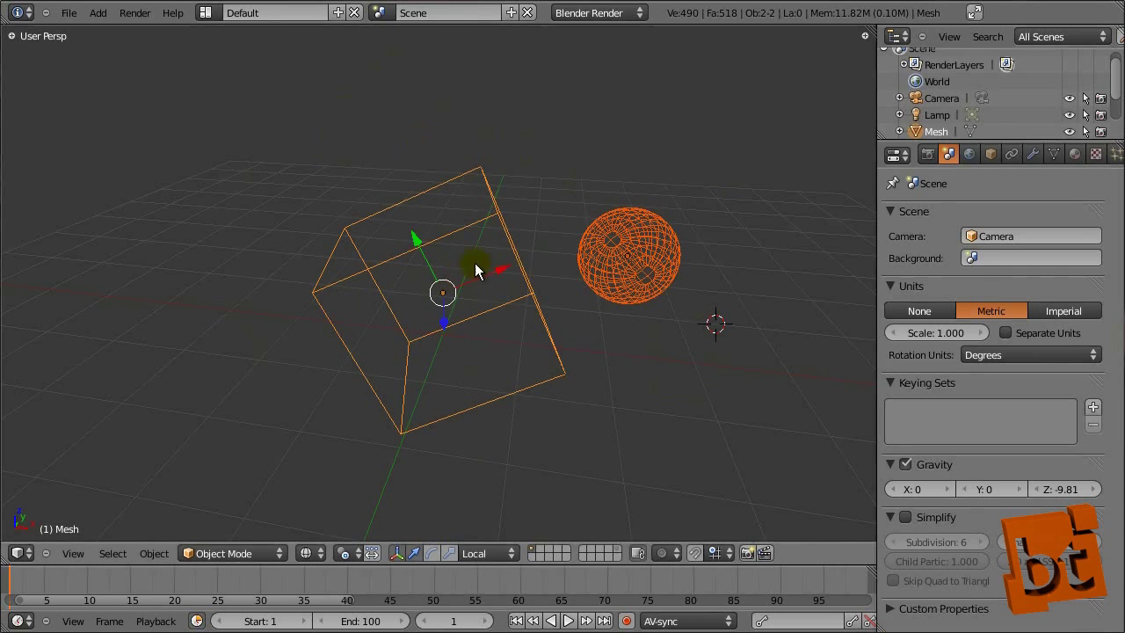
# - Switch the pivot to Individual Origins and rotate each object around its own origin
pyautogui.click(345, 552)
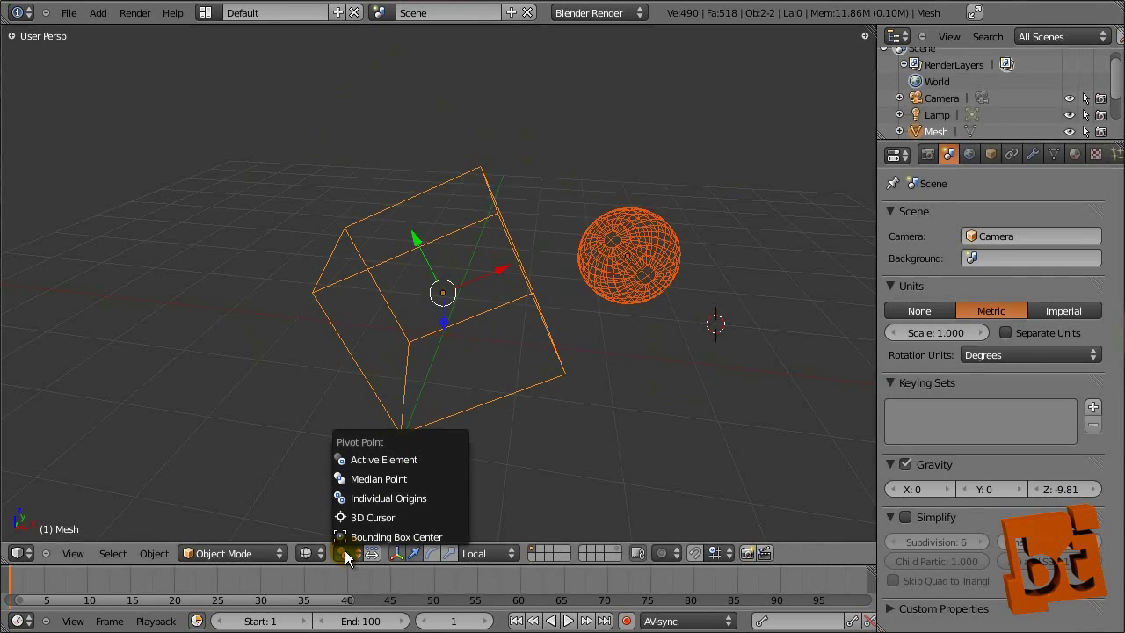
pyautogui.click(384, 498)
pyautogui.press('r')
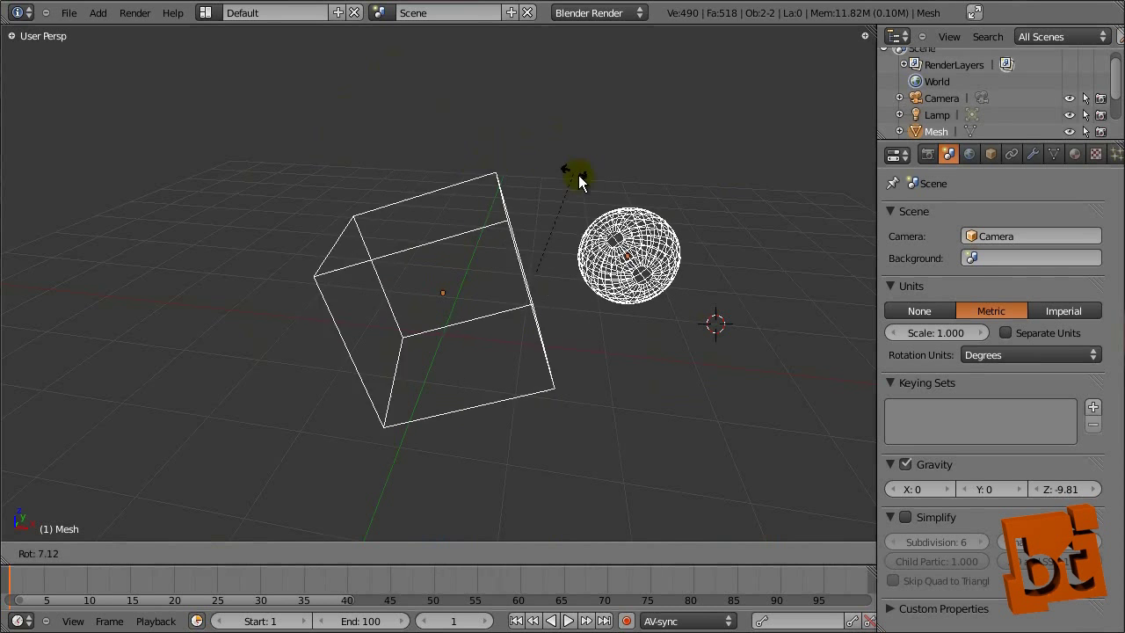
pyautogui.click(588, 184)
# - Switch the pivot to 3D Cursor, rotate both objects around it, and cancel a scale
pyautogui.click(342, 552)
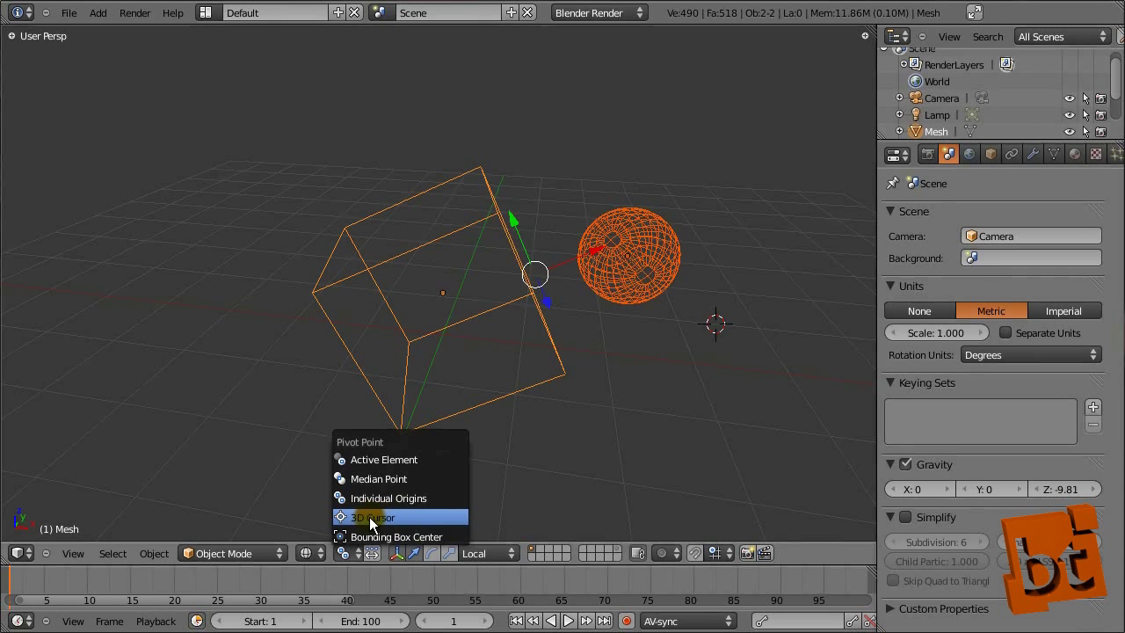
pyautogui.click(397, 516)
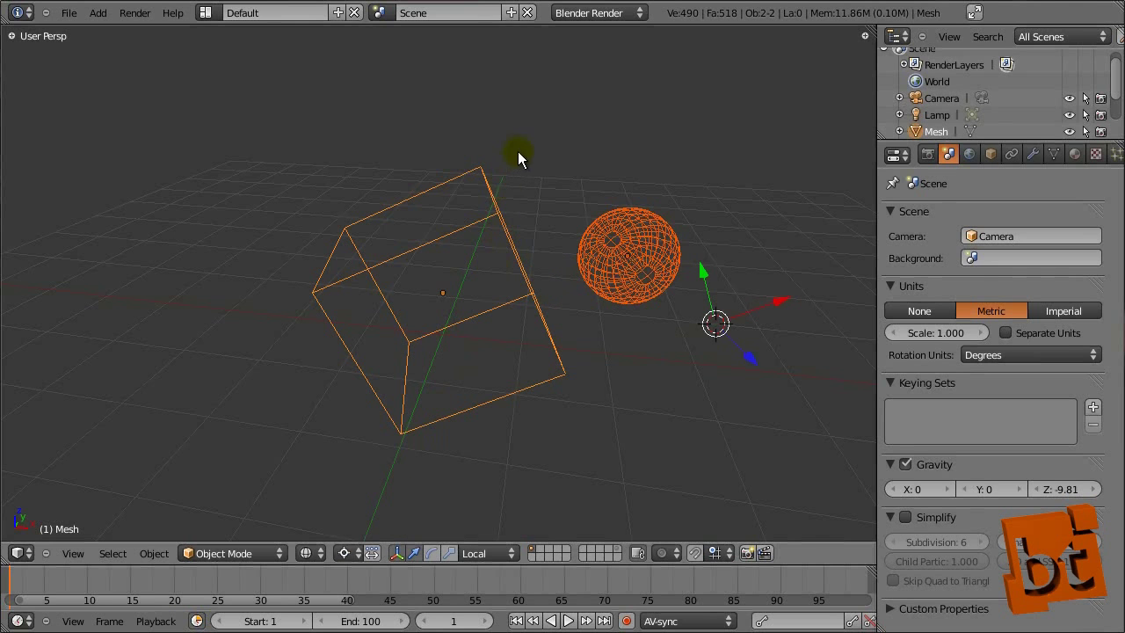
pyautogui.press('r')
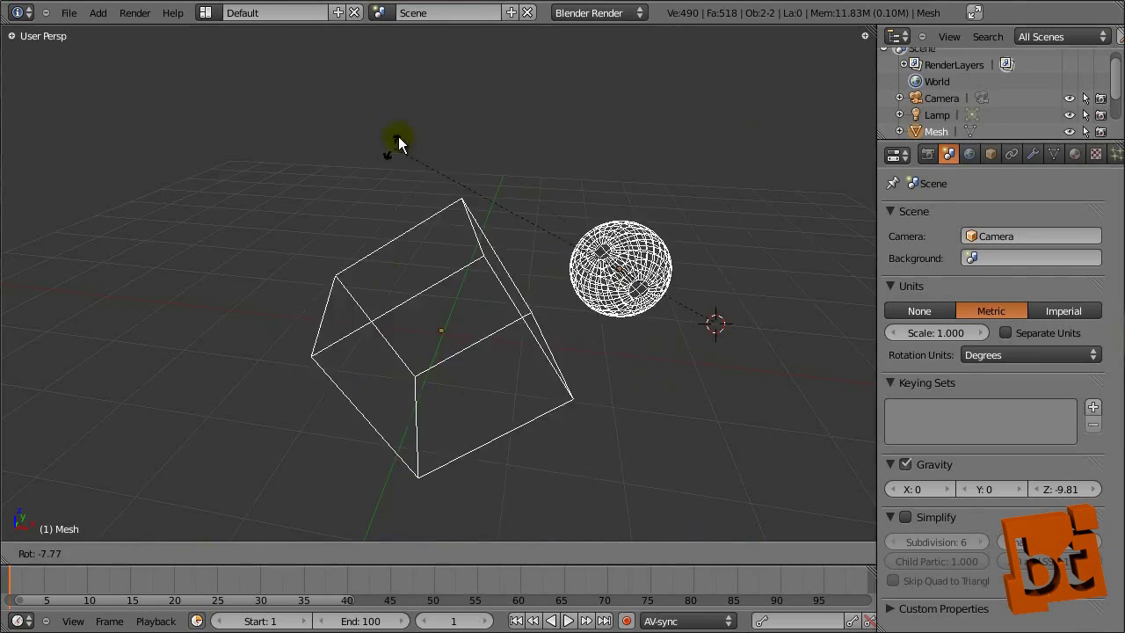
pyautogui.click(413, 119)
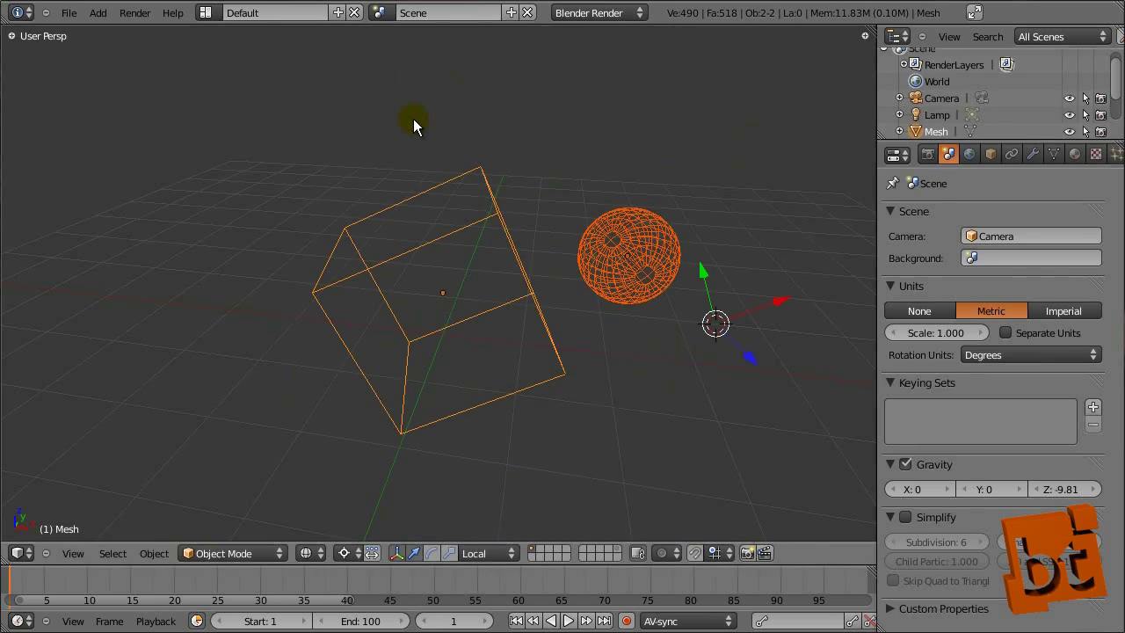
pyautogui.press('s')
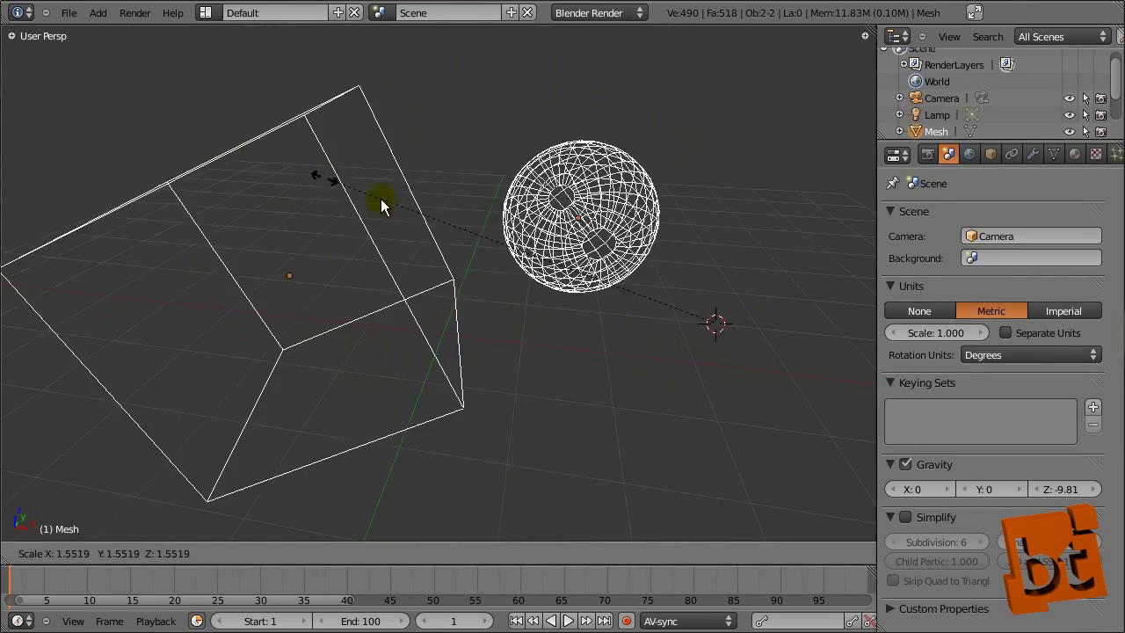
pyautogui.rightClick(496, 260)
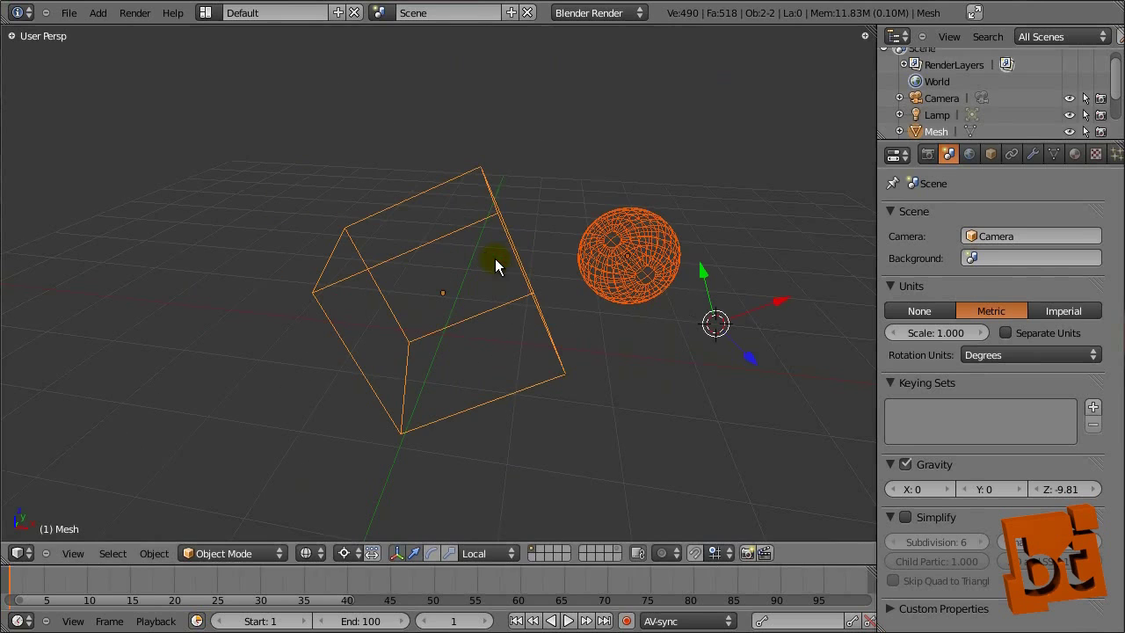
pyautogui.scroll(5, 661, 295)
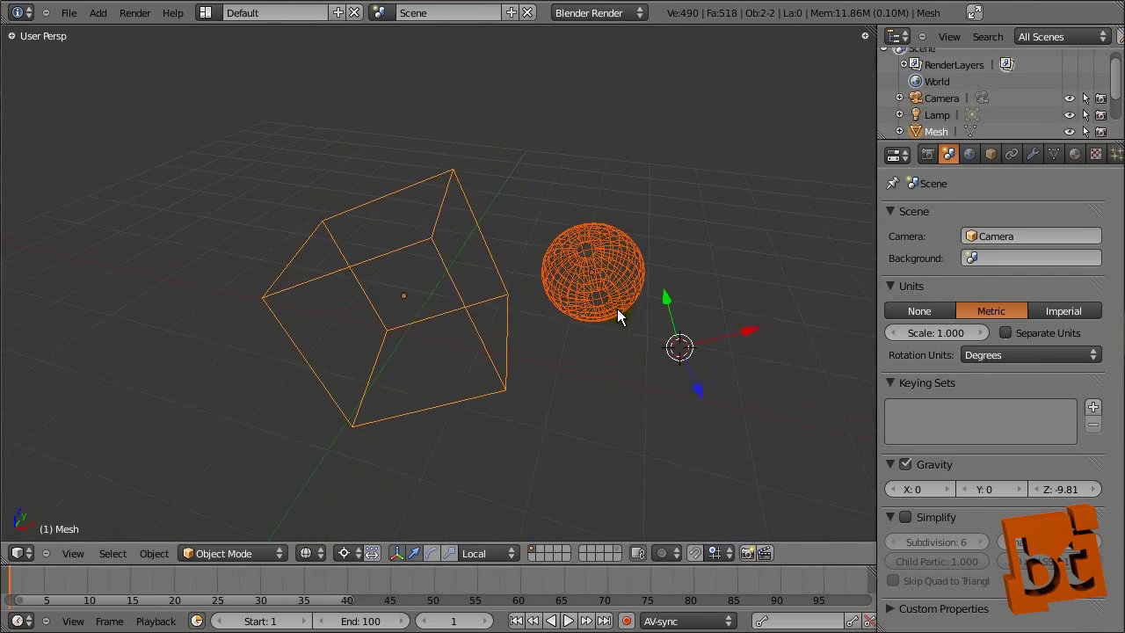
# - In Edit Mode, snap the 3D cursor onto a single vertex of the sphere
pyautogui.rightClick(475, 209)
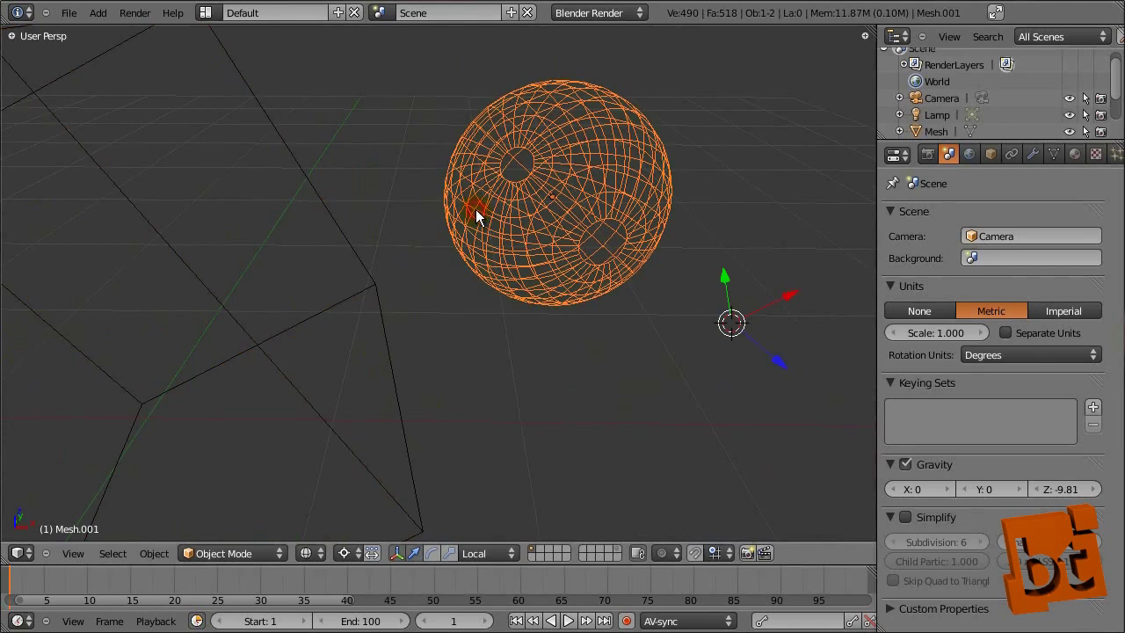
pyautogui.press('Tab')
pyautogui.moveTo(474, 208); pyautogui.dragTo(625, 348, button='middle')
pyautogui.rightClick(600, 321)
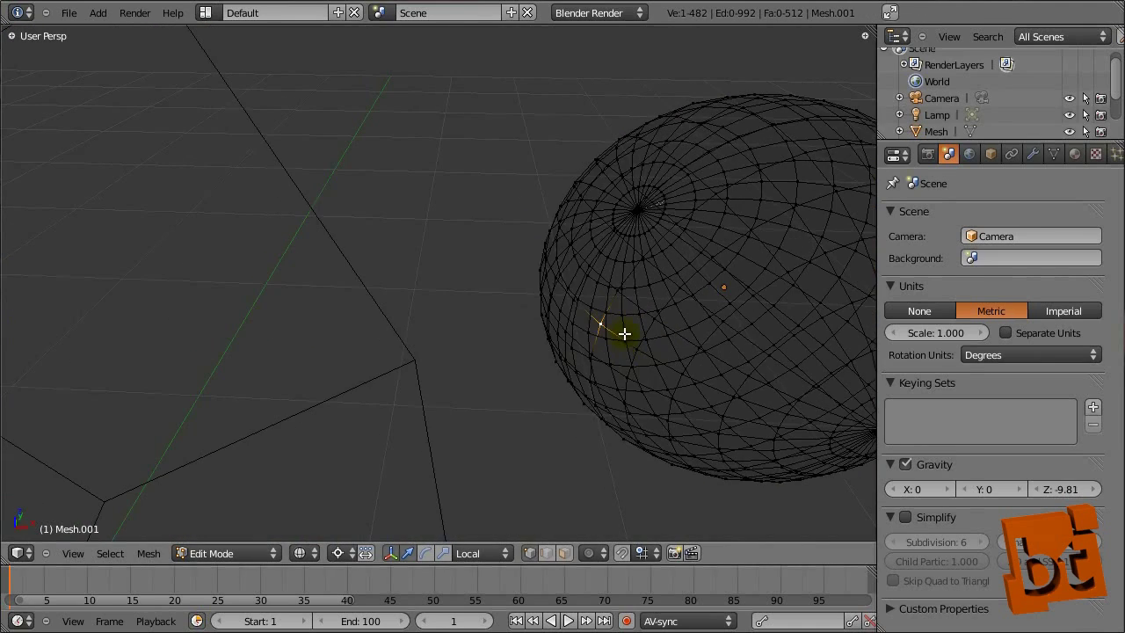
pyautogui.hotkey('shift', 's')
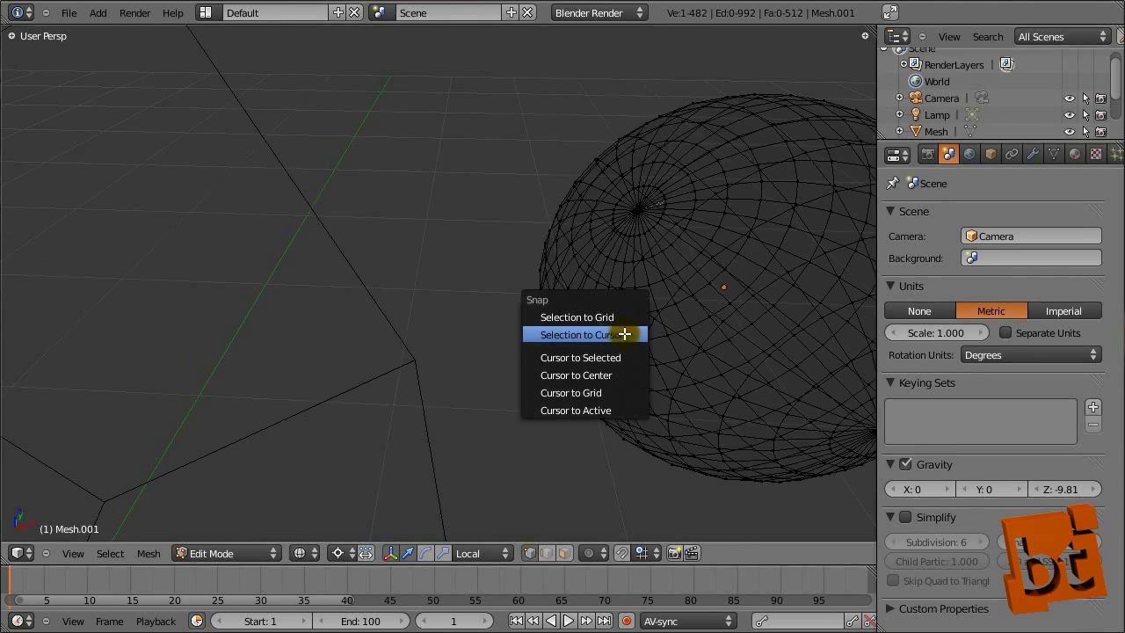
pyautogui.click(585, 358)
pyautogui.moveTo(601, 350); pyautogui.dragTo(627, 355, button='middle')
pyautogui.press('Tab')
# - Select only the cube, frame it in view, and start rotating it around the 3D cursor
pyautogui.scroll(-4, 621, 348)
pyautogui.press('a')
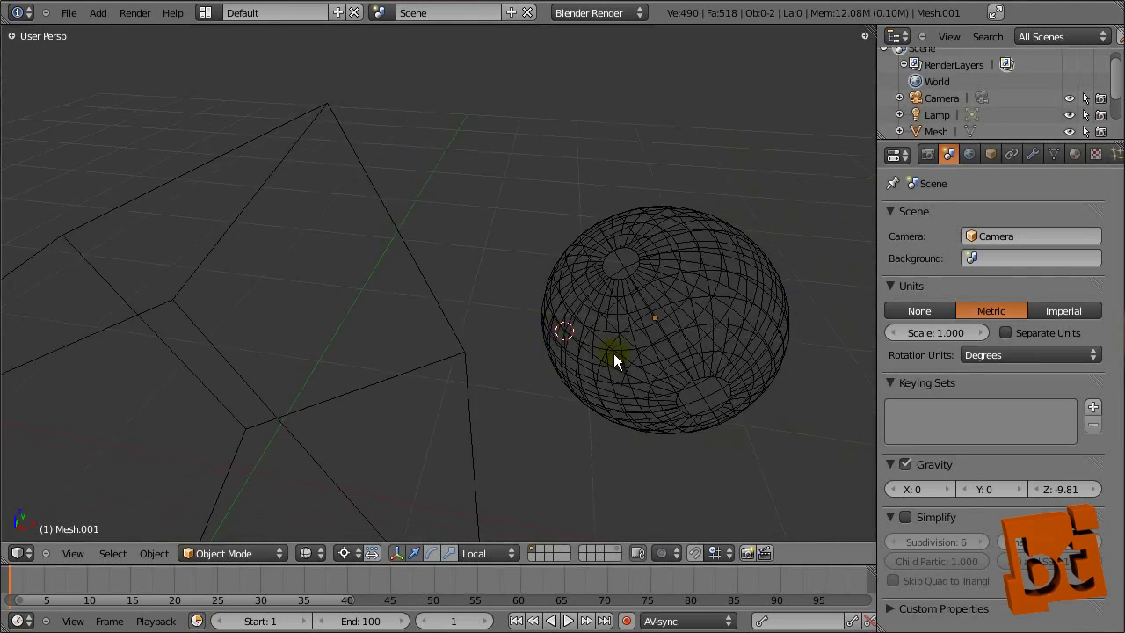
pyautogui.rightClick(431, 293)
pyautogui.press('KP_Decimal')
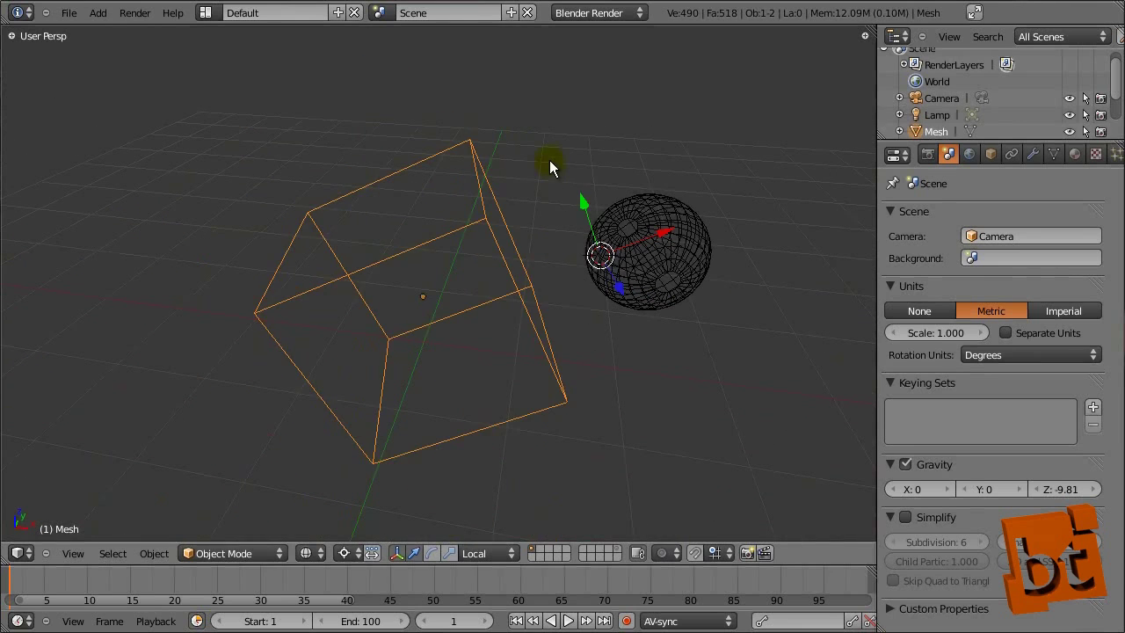
pyautogui.press('r')
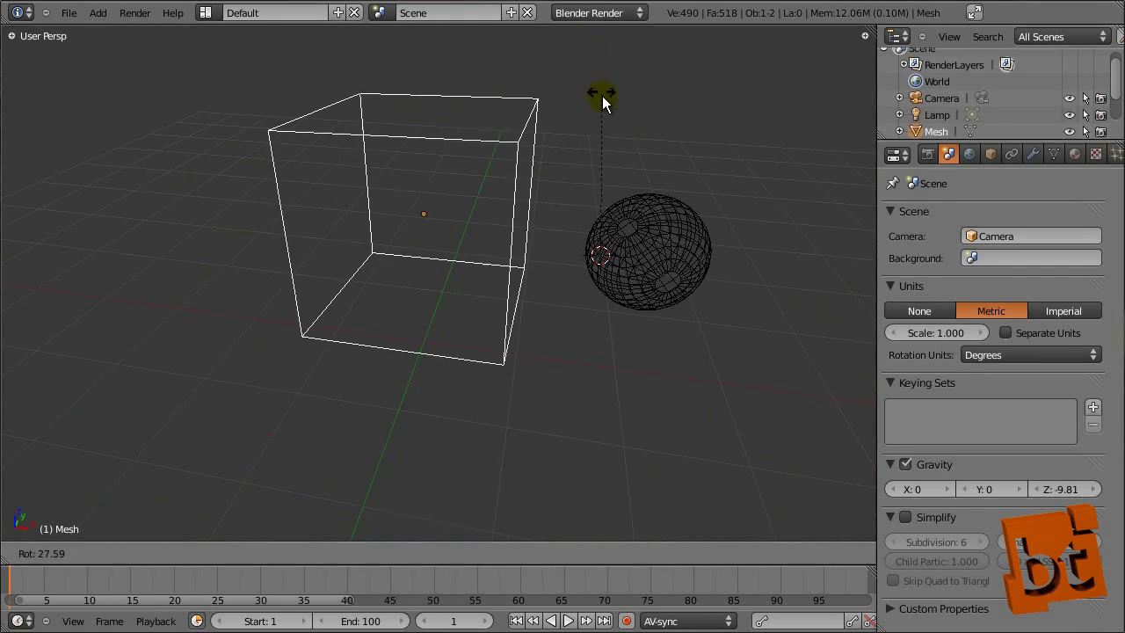
# - Finish the cube's rotation and snap the cube onto the 3D cursor with Selection to Cursor
pyautogui.click(570, 121)
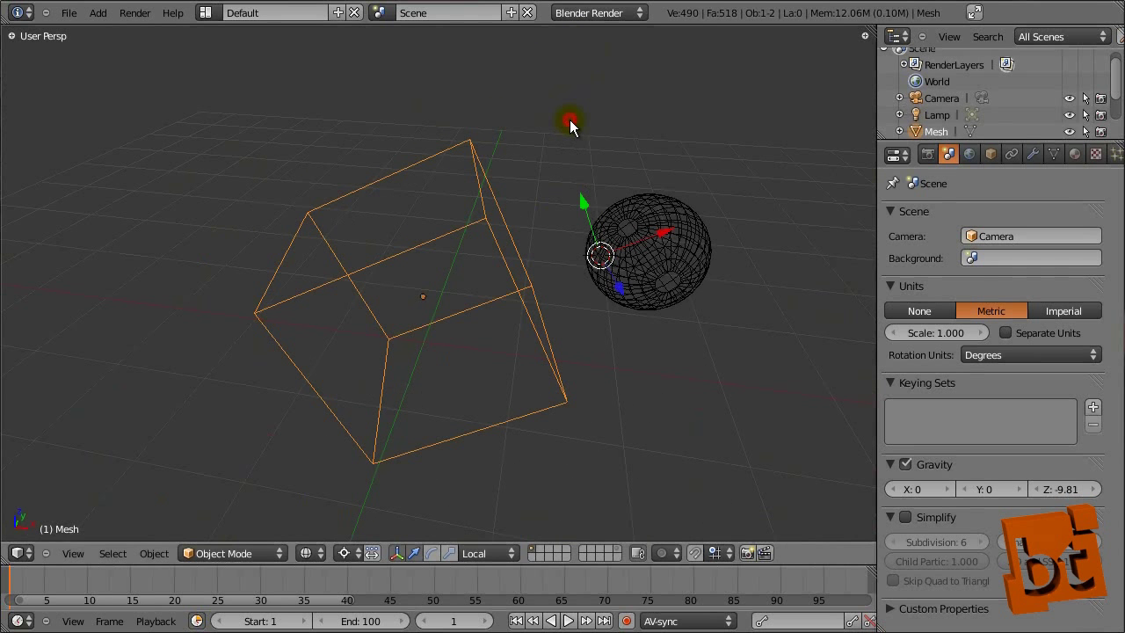
pyautogui.hotkey('shift', 's')
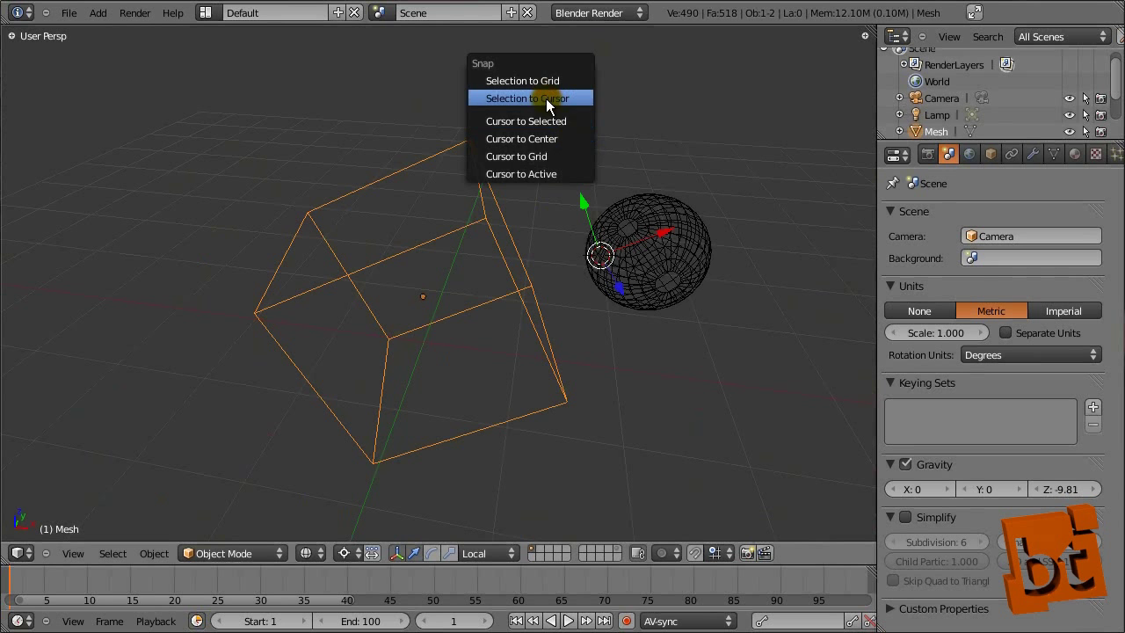
pyautogui.click(546, 101)
# - Scale the cube down, then back up to its full size
pyautogui.press('s')
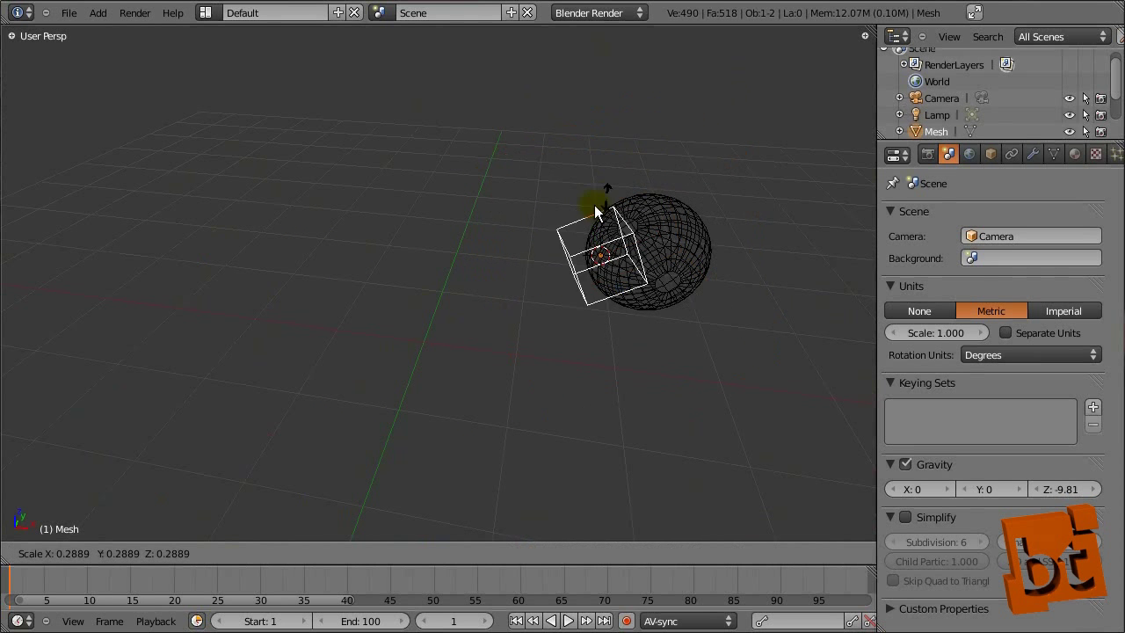
pyautogui.click(572, 232)
pyautogui.moveTo(573, 233); pyautogui.dragTo(590, 247, button='middle')
pyautogui.press('s')
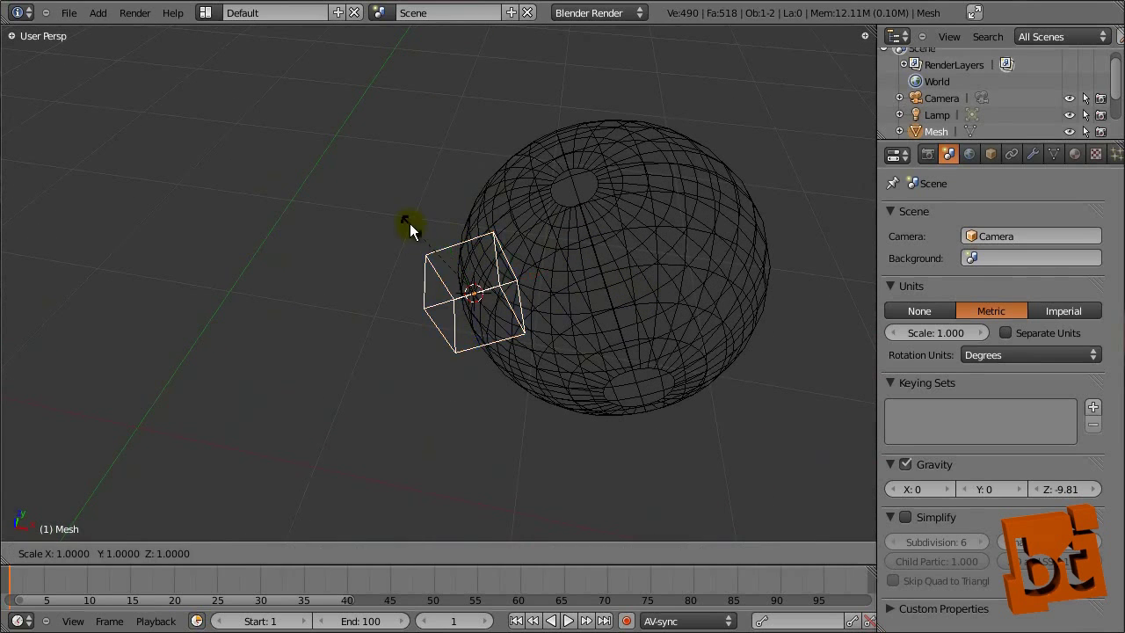
pyautogui.click(318, 107)
pyautogui.moveTo(573, 318); pyautogui.dragTo(565, 221, button='middle')
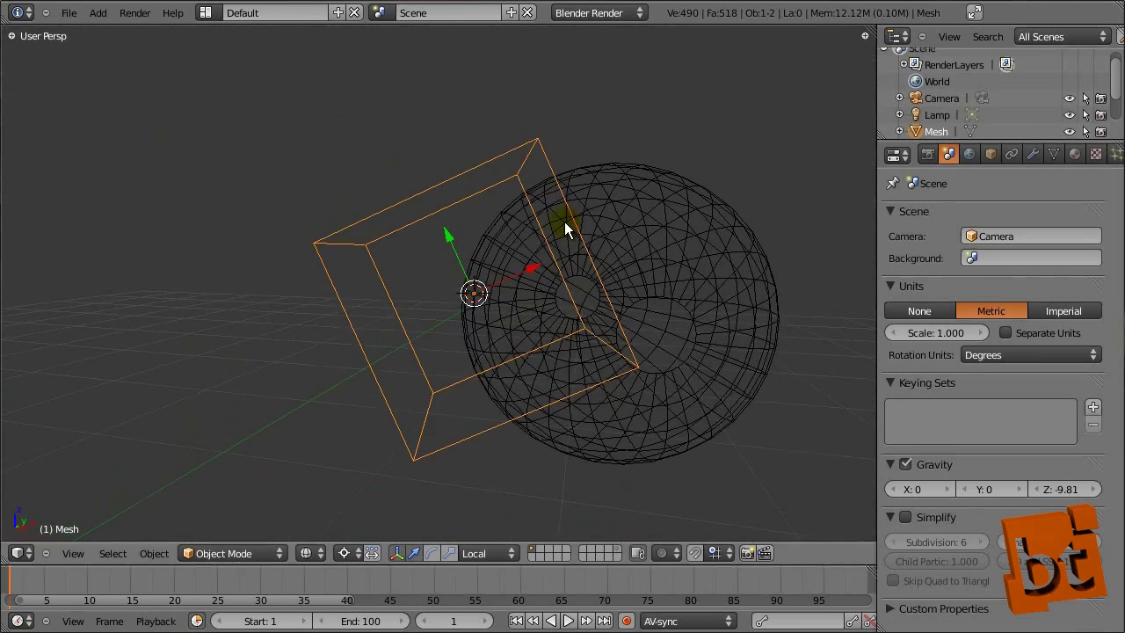
# - Rotate the cube, move it left along X, and enlarge it about 1.356 around the cursor
pyautogui.press('r')
pyautogui.click(706, 223)
pyautogui.scroll(-4, 705, 222)
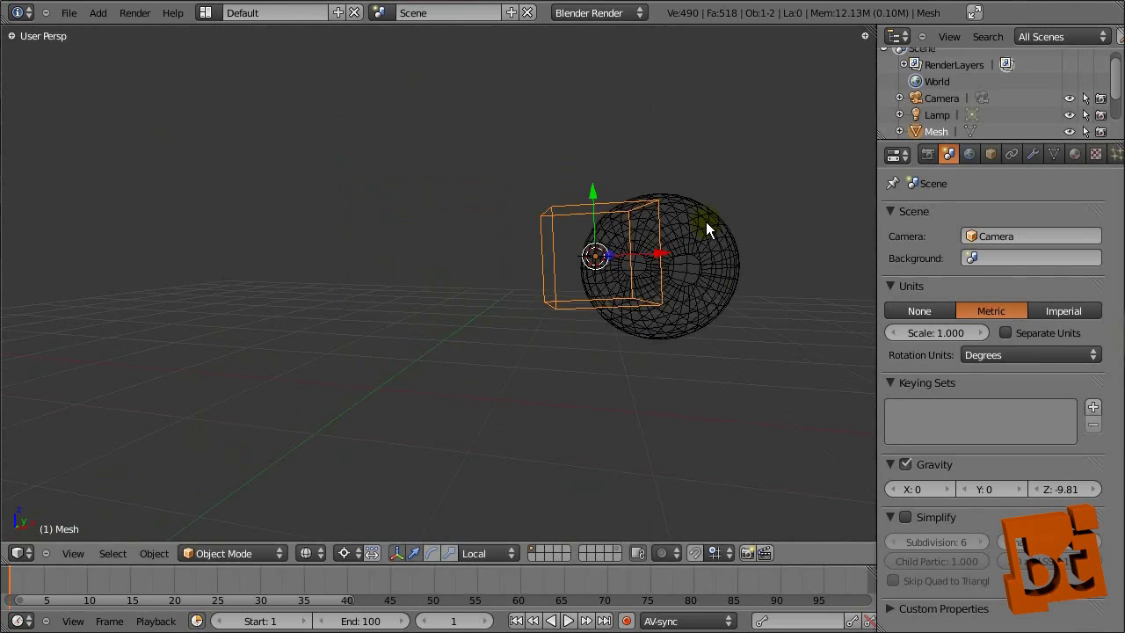
pyautogui.press('g')
pyautogui.press('x')
pyautogui.click(542, 211)
pyautogui.press('s')
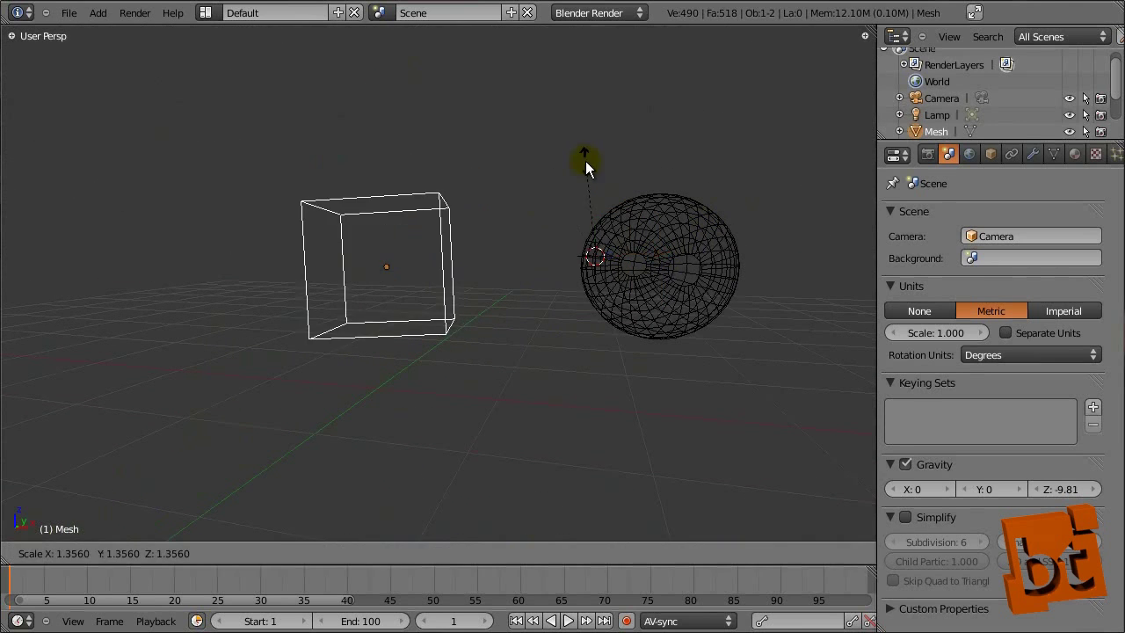
pyautogui.click(605, 113)
pyautogui.moveTo(604, 113); pyautogui.dragTo(548, 234, button='middle')
pyautogui.scroll(-3, 548, 235)
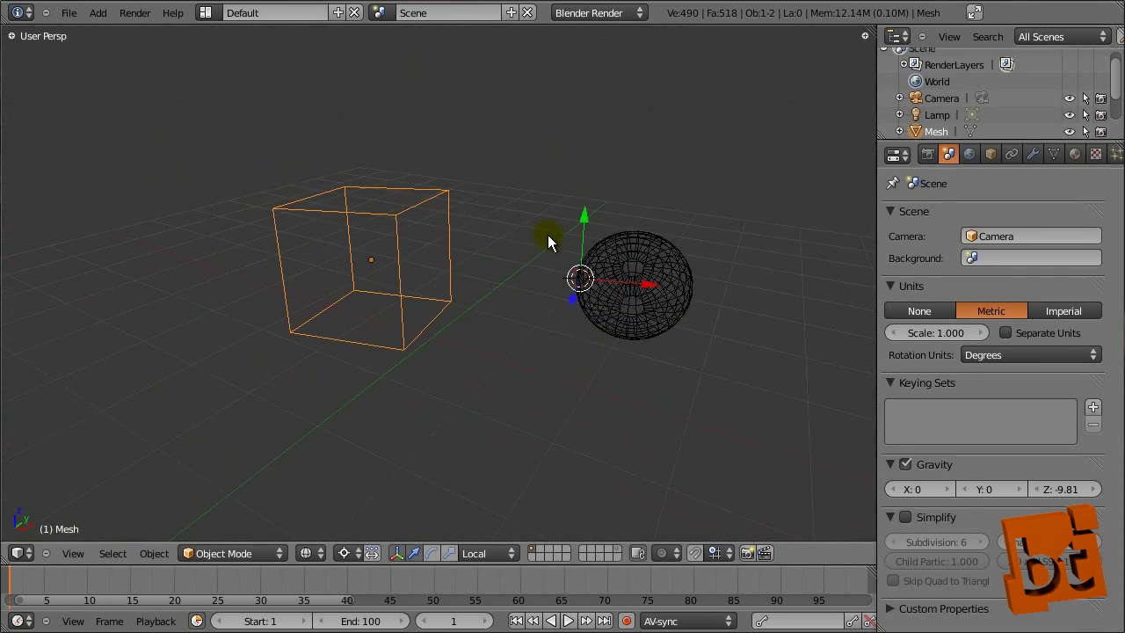
# - Enable 'Manipulate object centers only' and select both the sphere and the cube
pyautogui.click(371, 552)
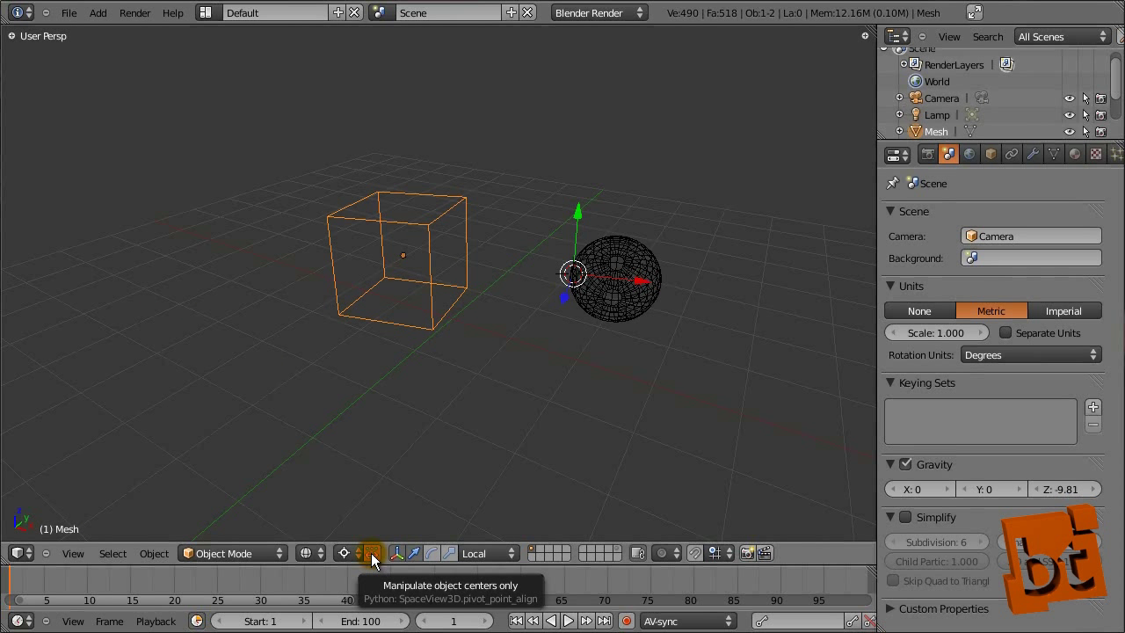
pyautogui.rightClick(643, 291)
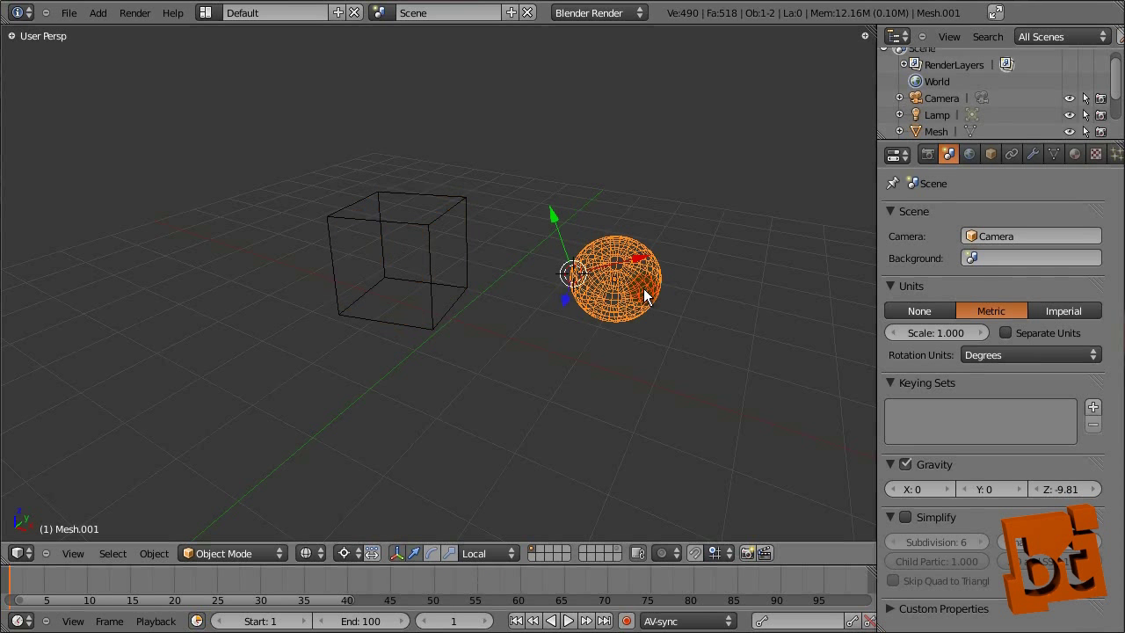
pyautogui.keyDown('shift'); pyautogui.rightClick(436, 226); pyautogui.keyUp('shift')
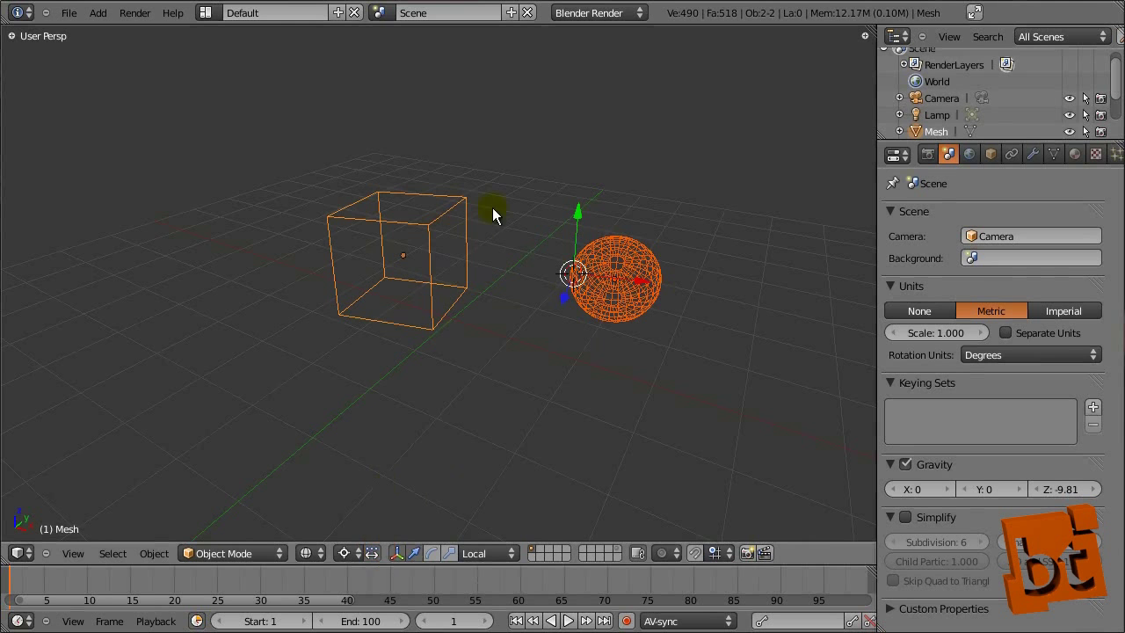
# - Scale both objects' centres in toward the 3D cursor, then deselect everything
pyautogui.press('s')
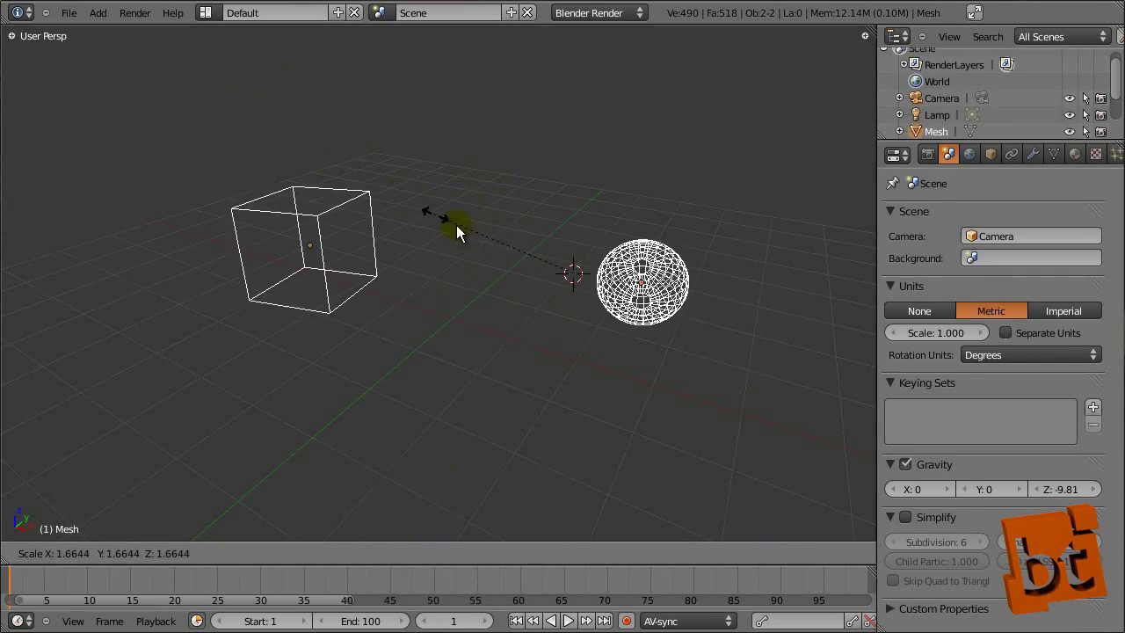
pyautogui.press('Escape')
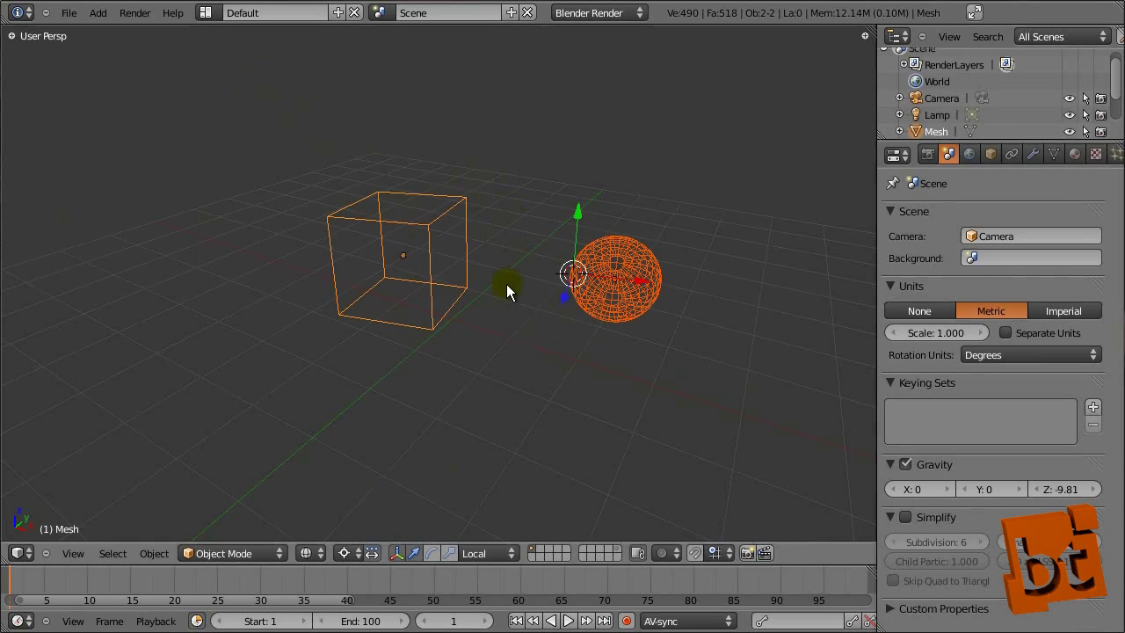
pyautogui.press('s')
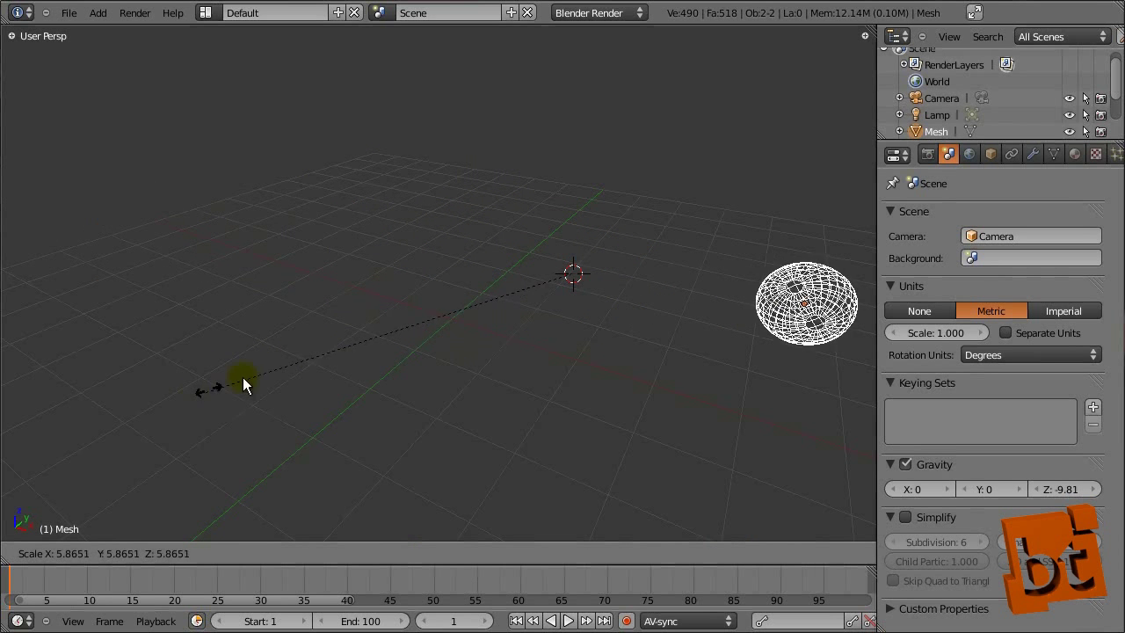
pyautogui.click(509, 314)
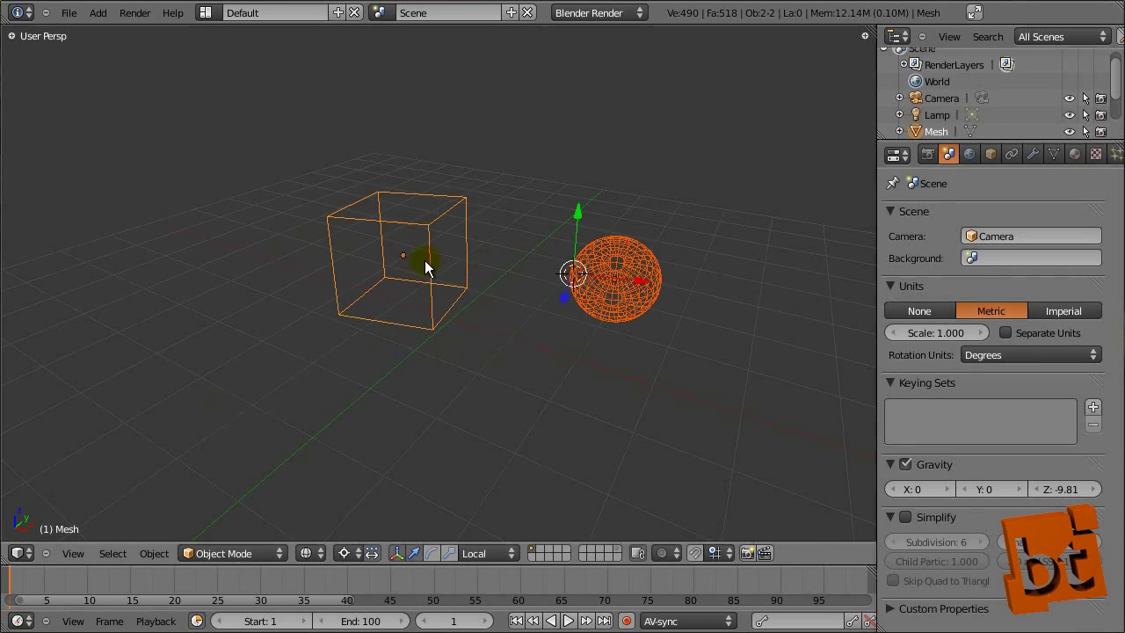
pyautogui.keyDown('shift'); pyautogui.rightClick(588, 322); pyautogui.keyUp('shift')
pyautogui.keyDown('shift'); pyautogui.rightClick(588, 322); pyautogui.keyUp('shift')
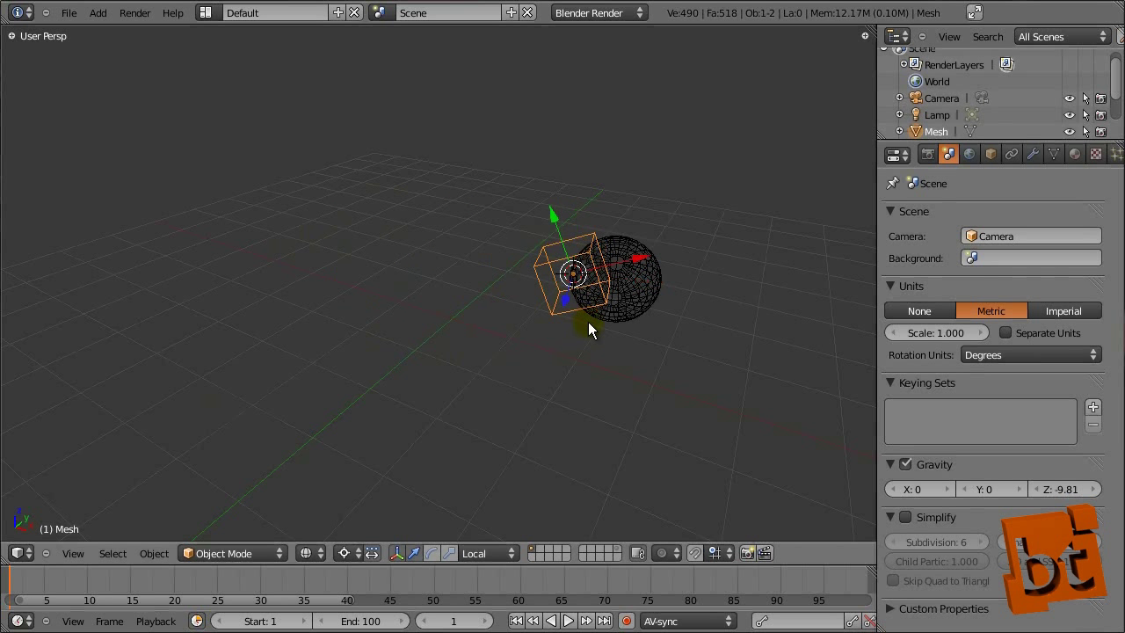
pyautogui.press('a')
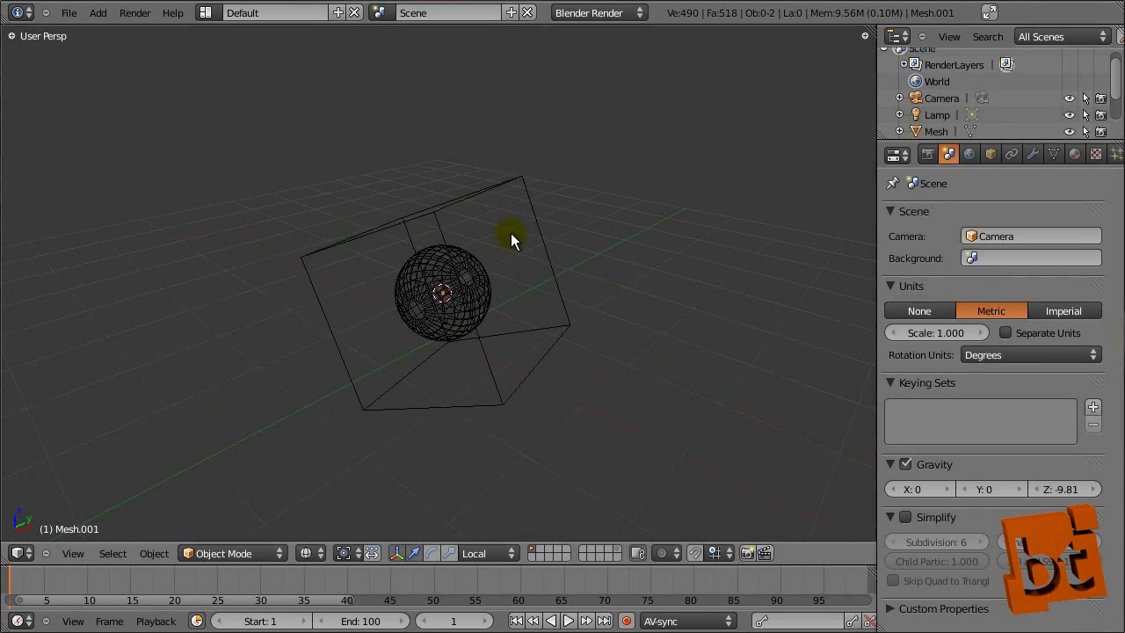